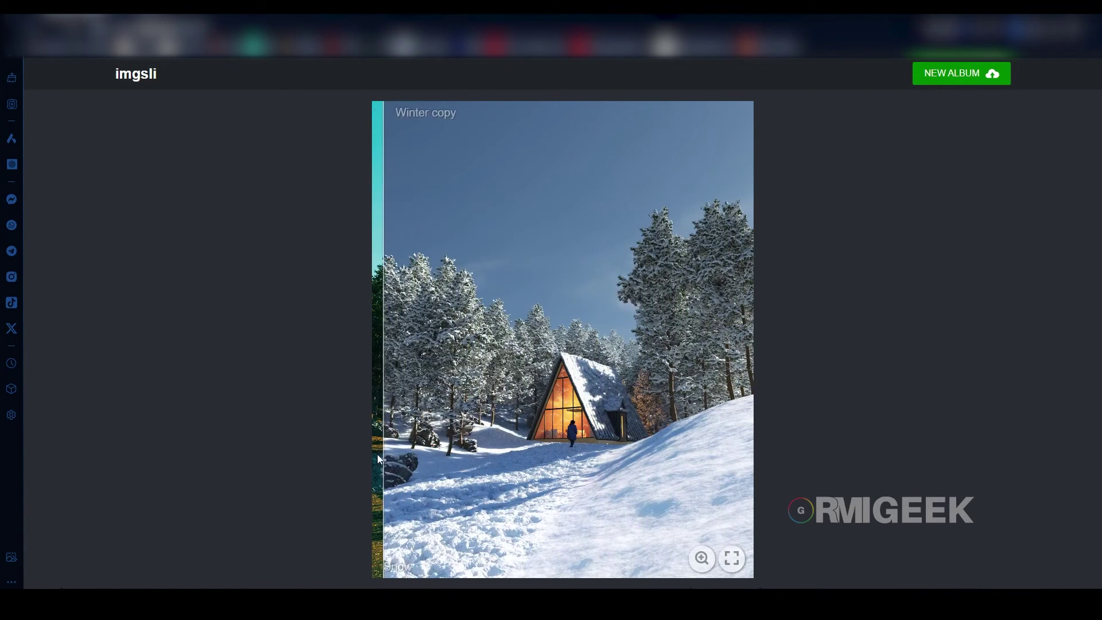
# Zoom the comparison and slide it to reveal the full snowy Winter copy image
pyautogui.scroll(3, 629, 427)
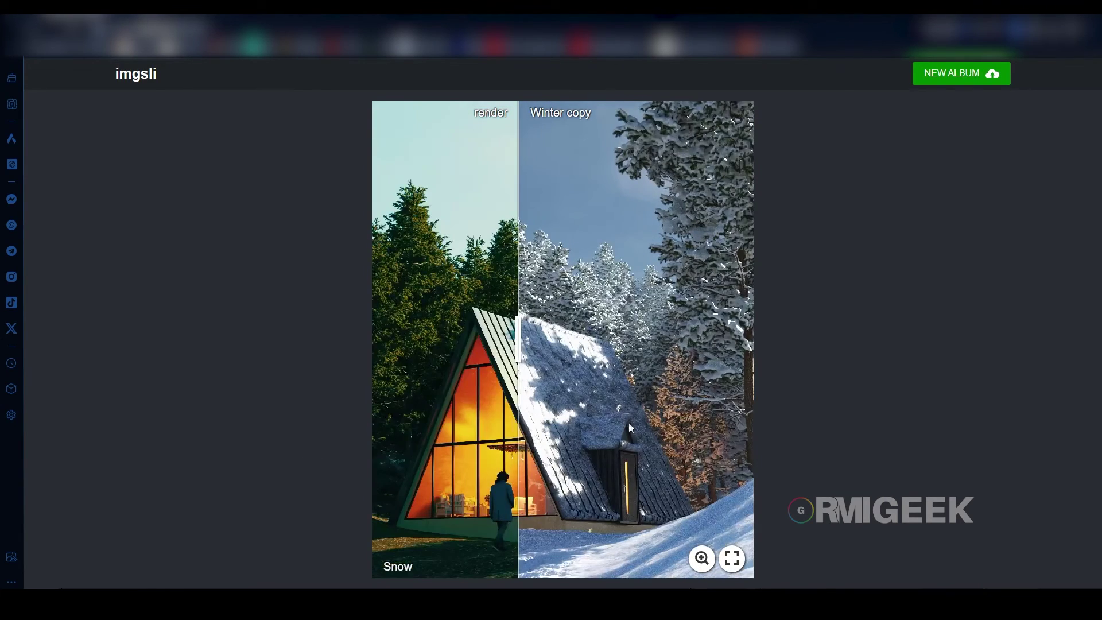
pyautogui.scroll(-3, 584, 424)
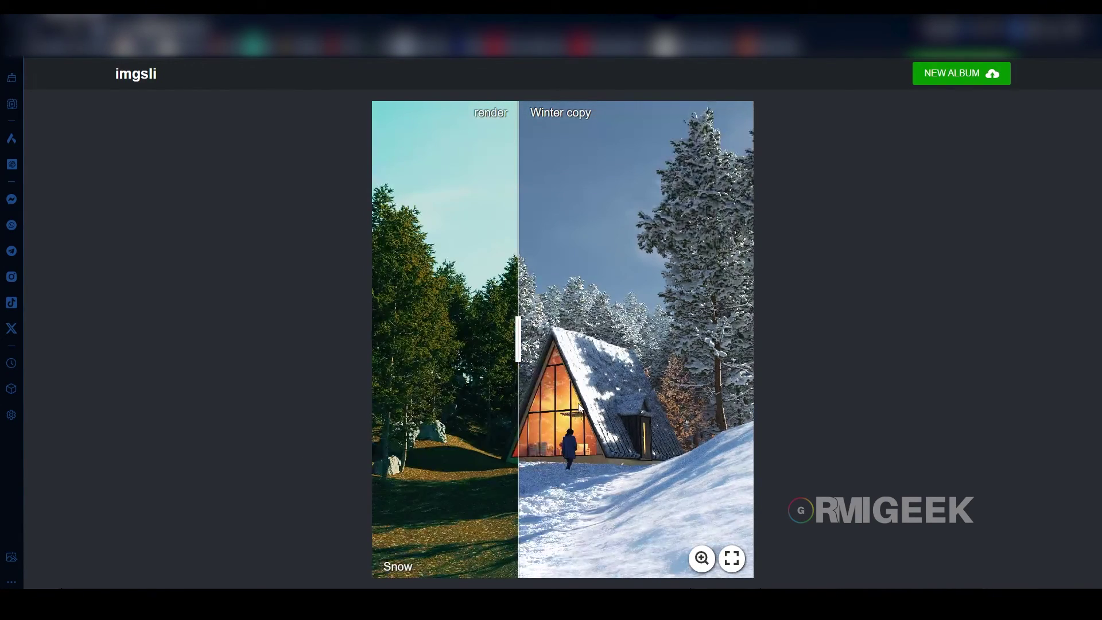
pyautogui.scroll(-2, 612, 413)
pyautogui.scroll(2, 612, 413)
pyautogui.scroll(-2, 542, 374)
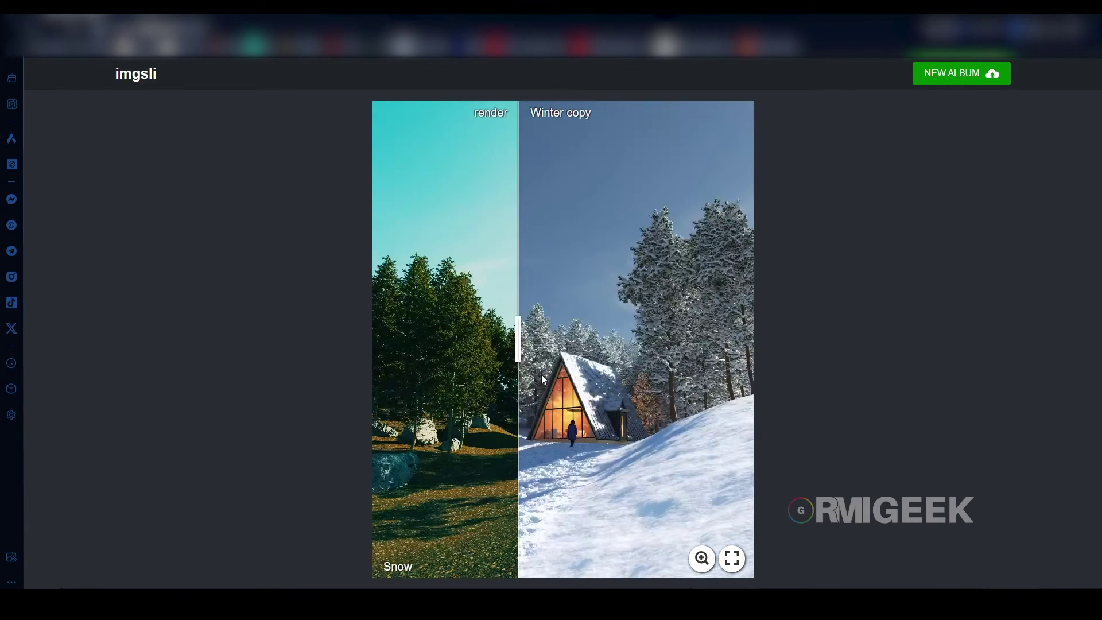
pyautogui.moveTo(517, 347); pyautogui.dragTo(357, 346)
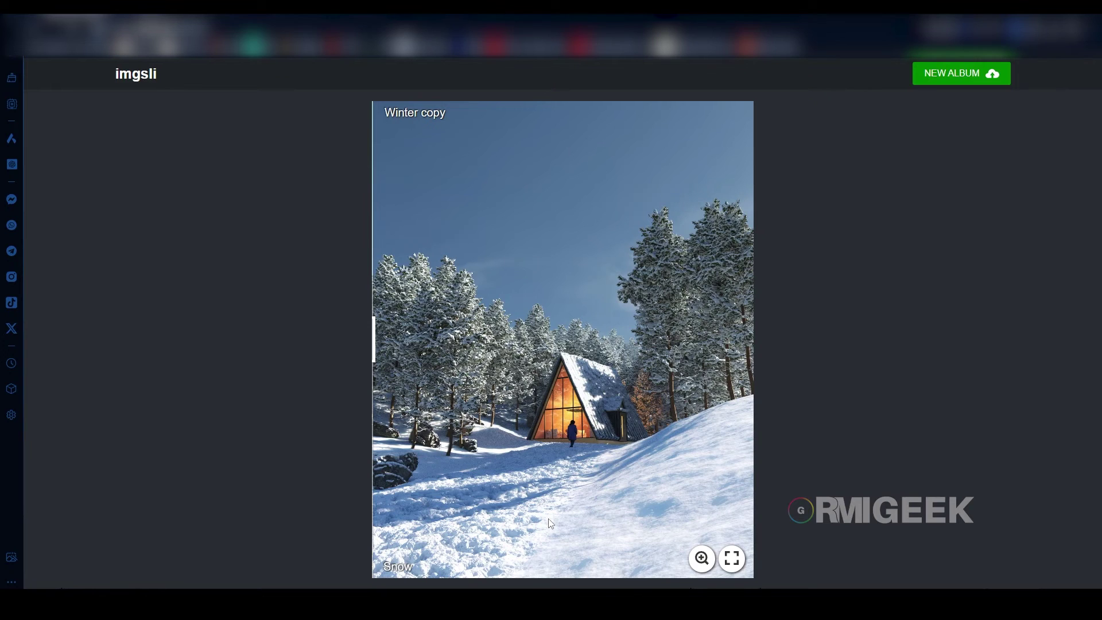
pyautogui.scroll(2, 649, 495)
# Slide between the green forest render and the snowy cabin, zooming in and out
pyautogui.moveTo(643, 488); pyautogui.dragTo(532, 402)
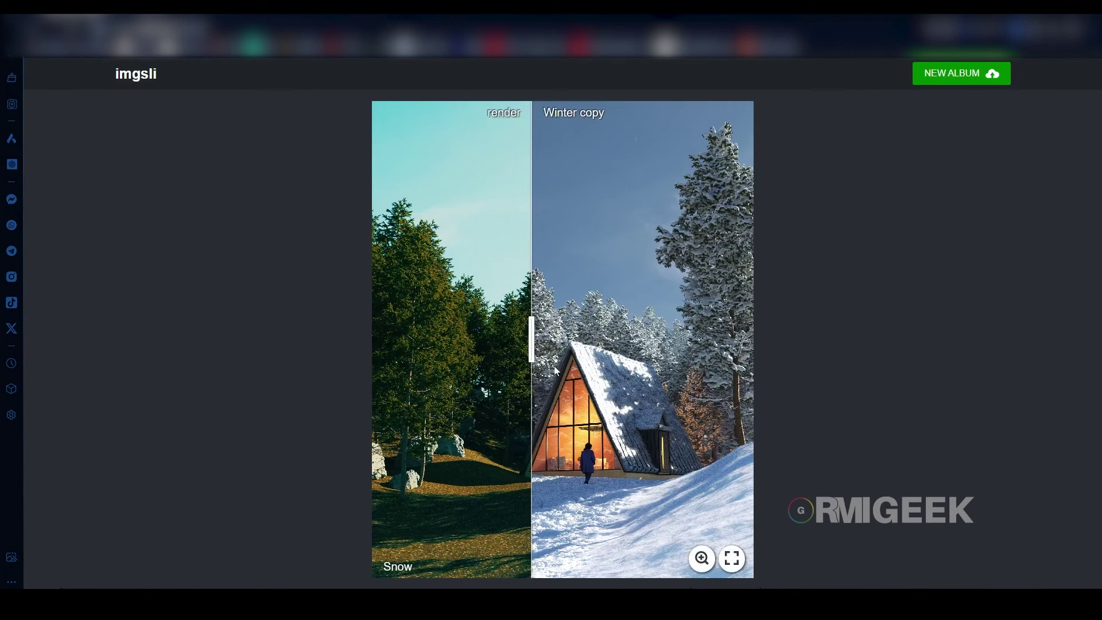
pyautogui.scroll(2, 594, 488)
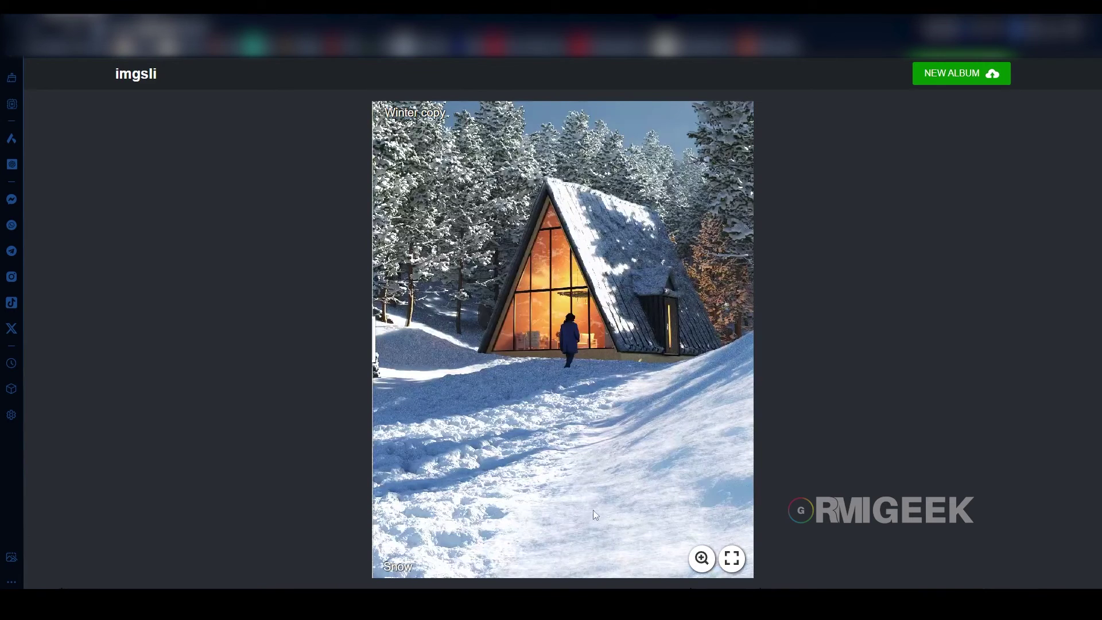
pyautogui.moveTo(594, 510); pyautogui.dragTo(372, 493)
pyautogui.scroll(-2, 704, 470)
pyautogui.scroll(2, 451, 523)
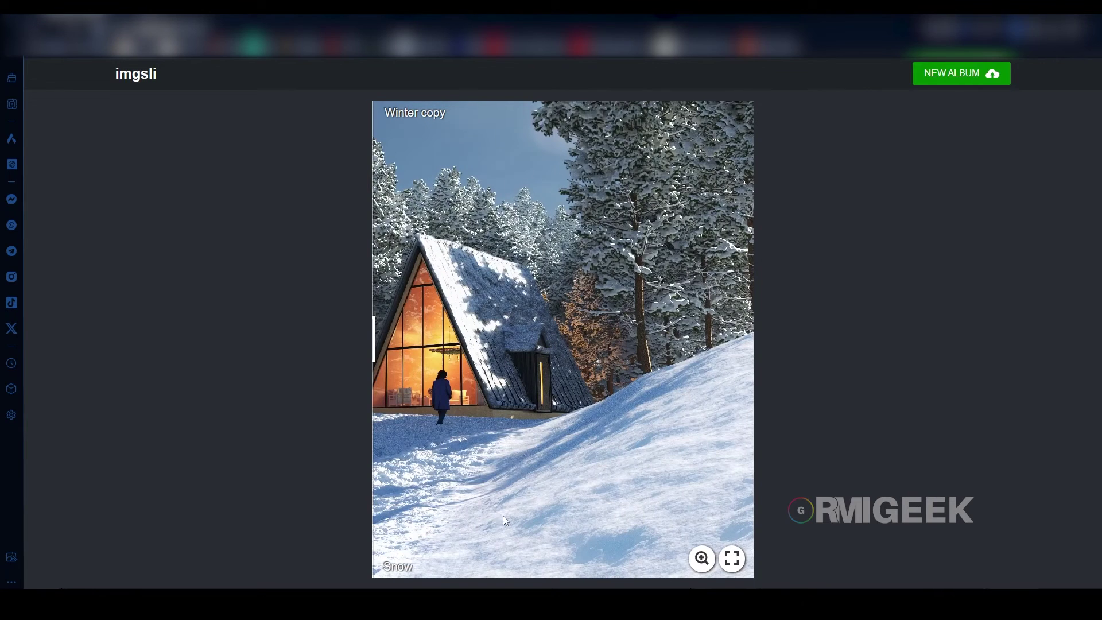
pyautogui.scroll(-2, 414, 502)
pyautogui.scroll(2, 403, 516)
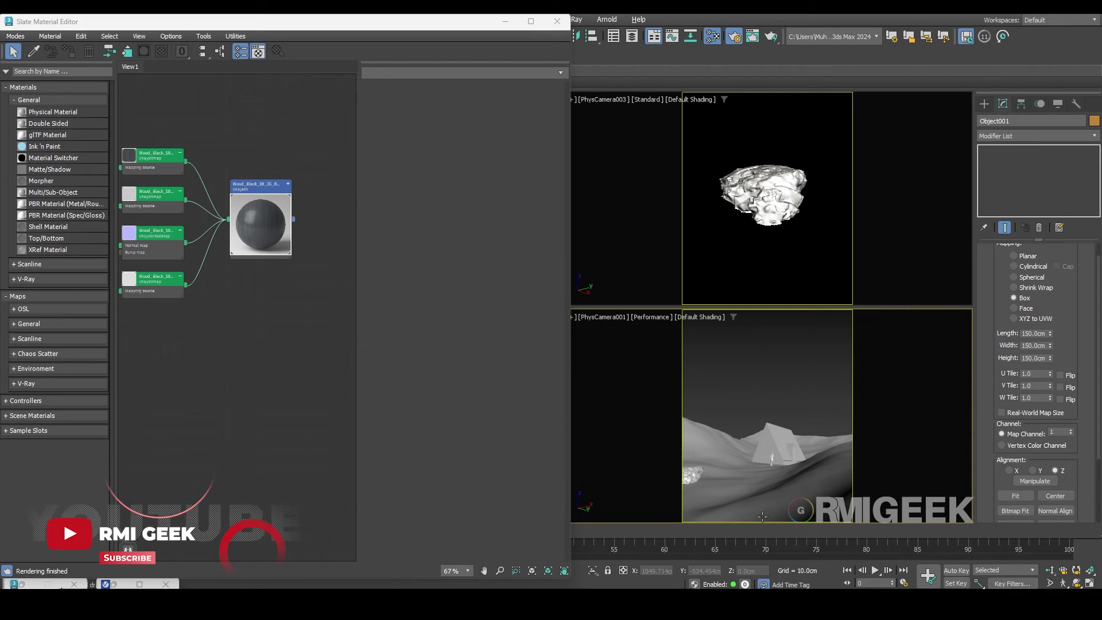
# Unhide the ChaosScatter foliage, change its display, then hide it again
pyautogui.click(755, 413)
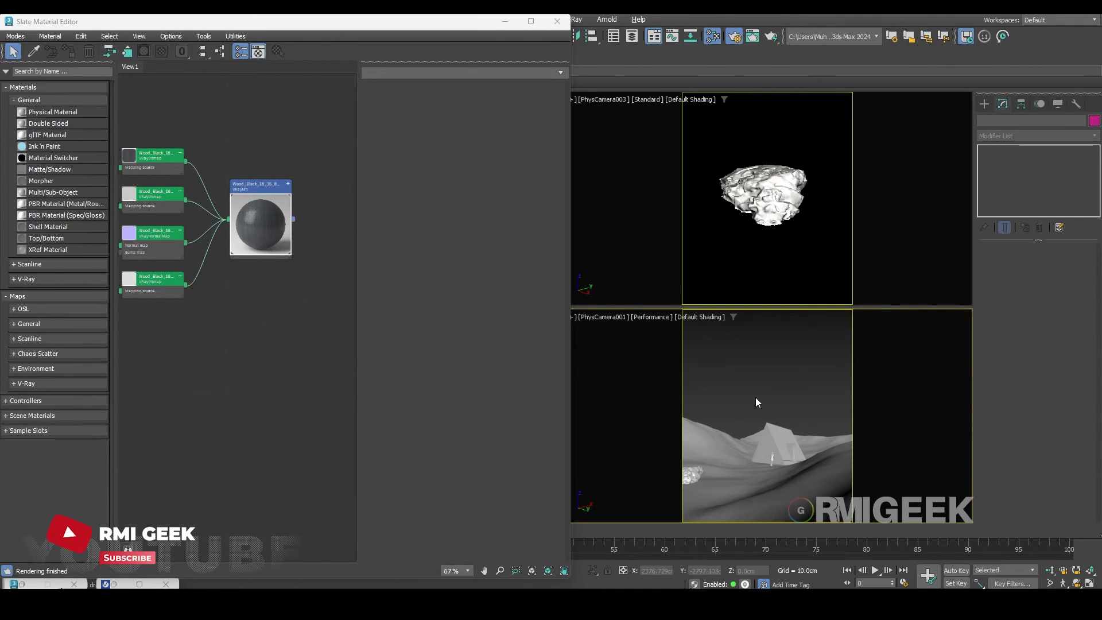
pyautogui.rightClick(756, 402)
pyautogui.click(784, 351)
pyautogui.moveTo(792, 355); pyautogui.dragTo(847, 398)
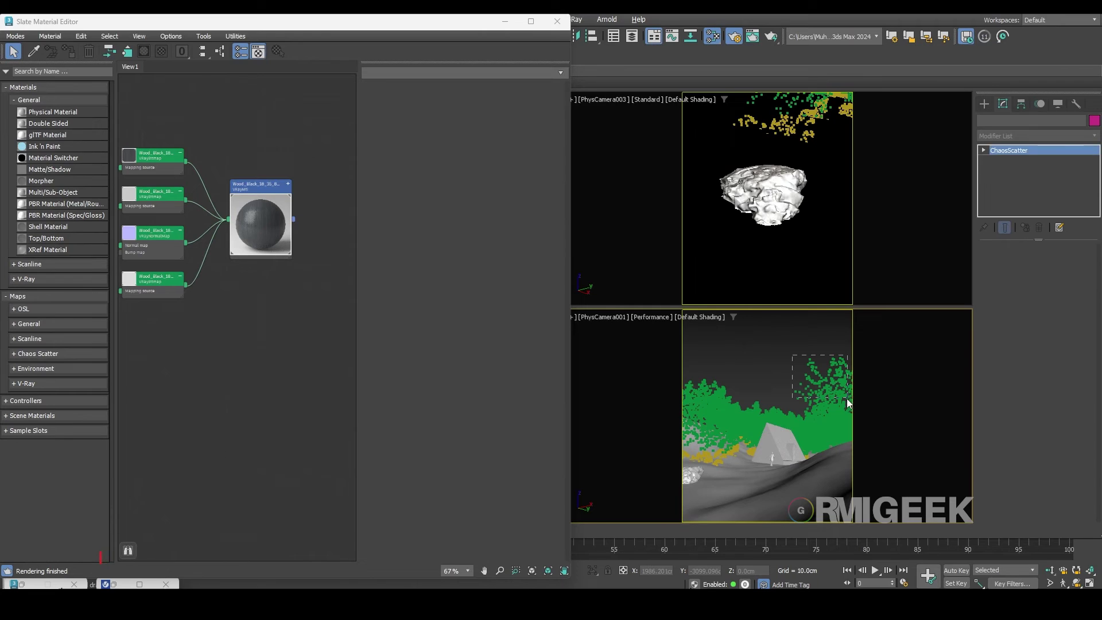
pyautogui.rightClick(730, 422)
pyautogui.click(689, 414)
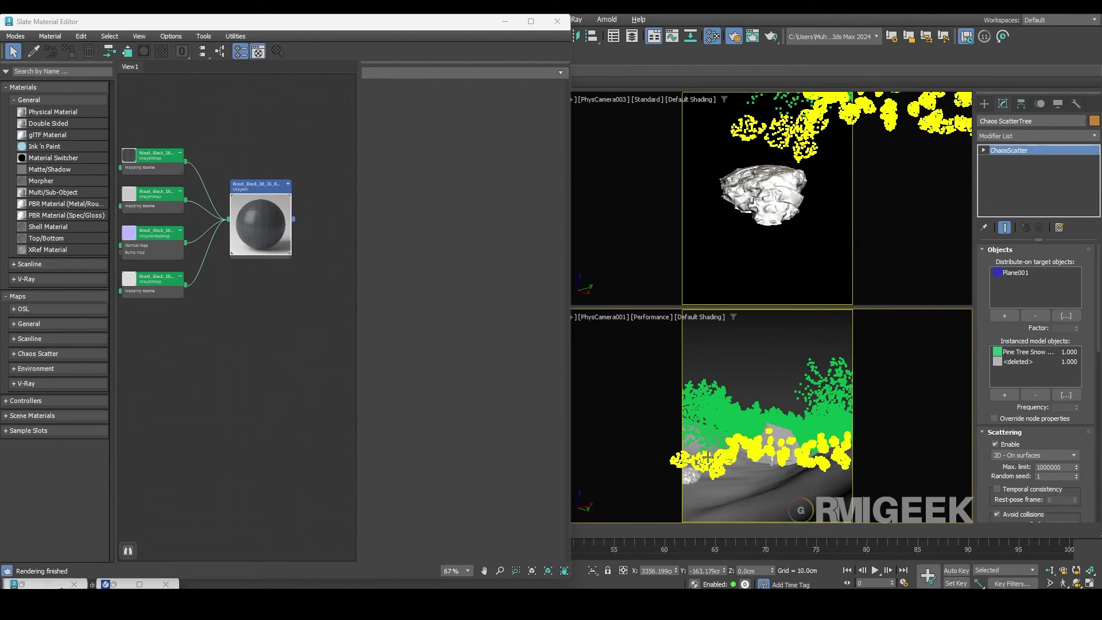
pyautogui.rightClick(827, 445)
pyautogui.click(850, 405)
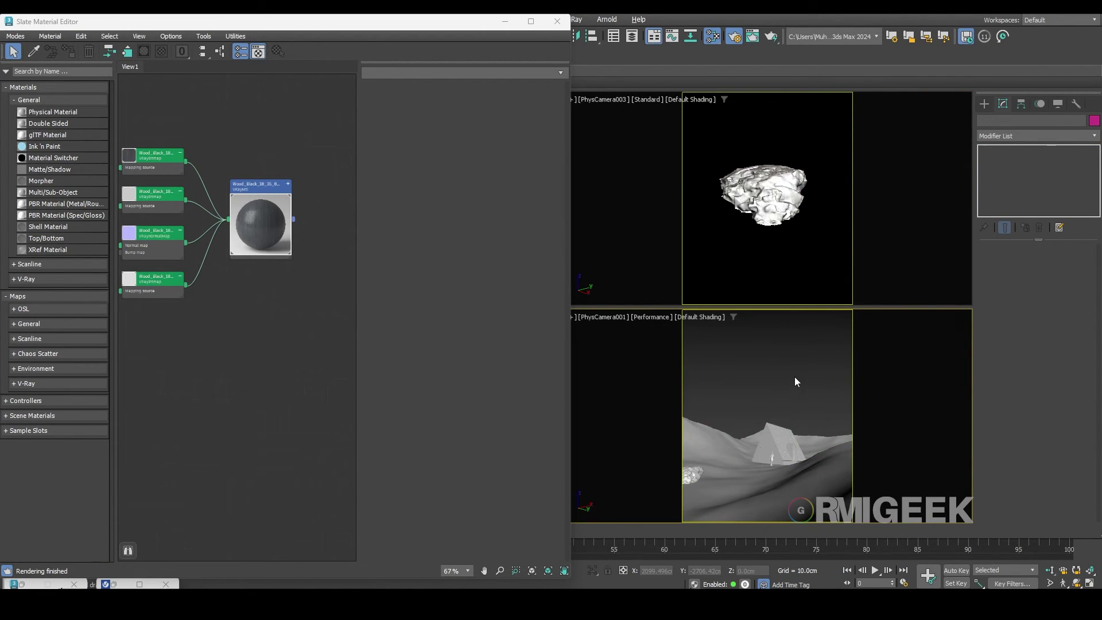
# View the lower viewport through PhysCamera002, select the A-frame roof and start a V-Ray render
pyautogui.press('c')
pyautogui.doubleClick(512, 229)
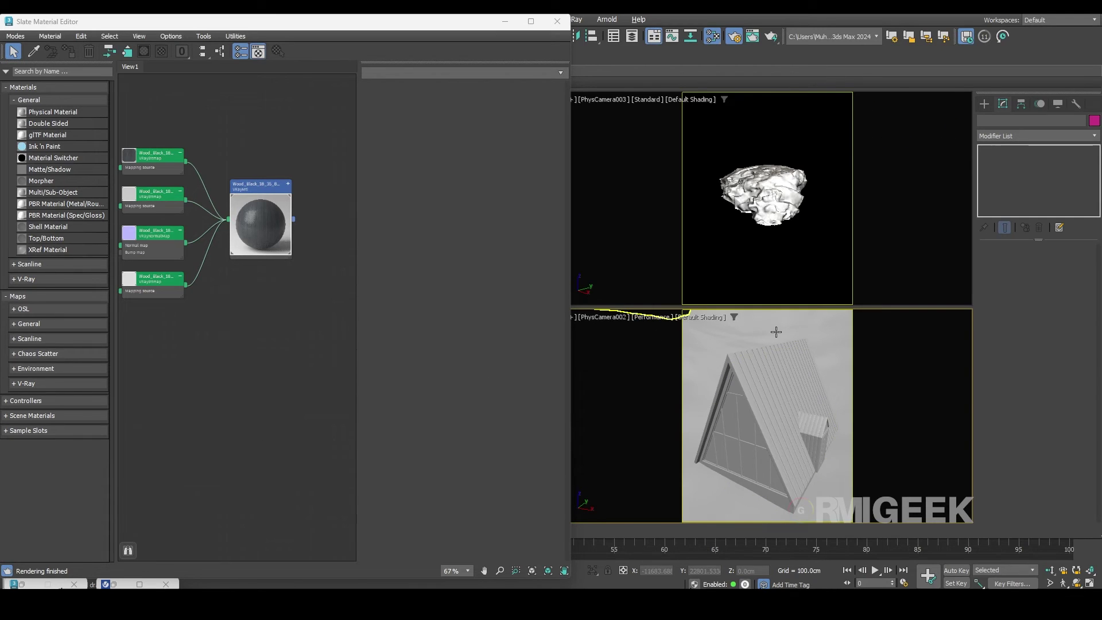
pyautogui.click(782, 370)
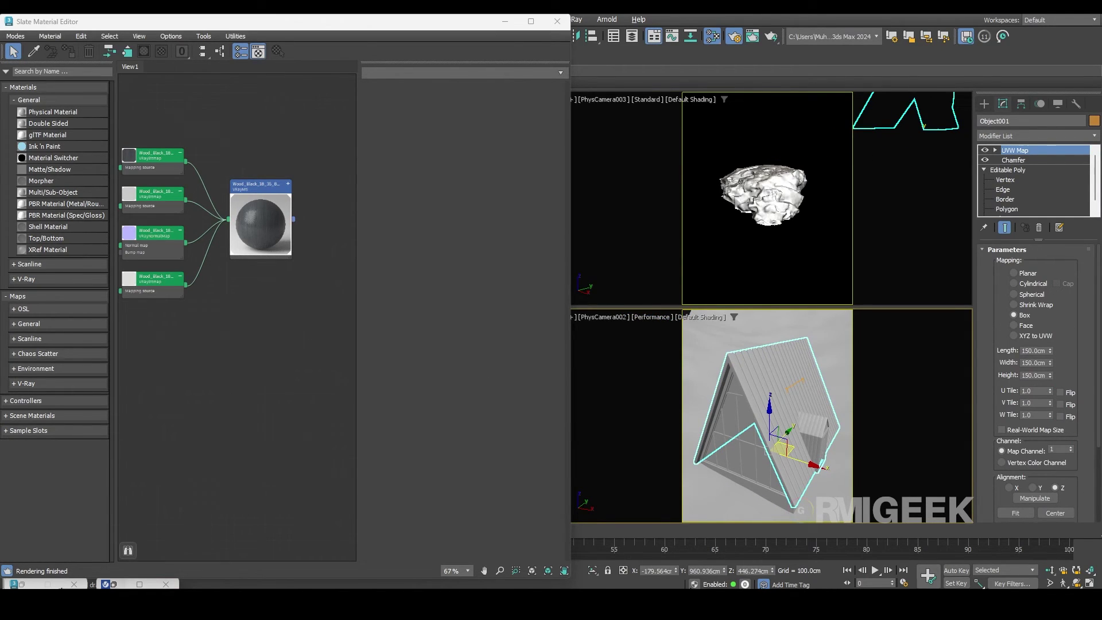
pyautogui.hotkey('shift', 'q')
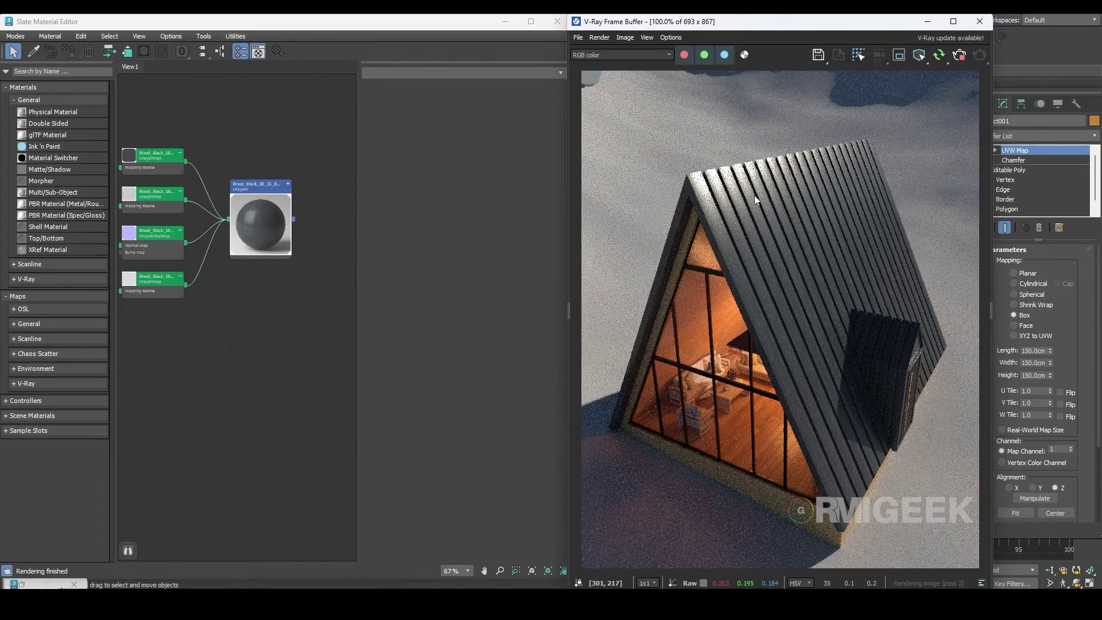
# Create a VRayBlendMtl node in the Slate view with the black wood material as its base
pyautogui.scroll(1, 754, 195)
pyautogui.scroll(-1, 764, 189)
pyautogui.scroll(1, 774, 182)
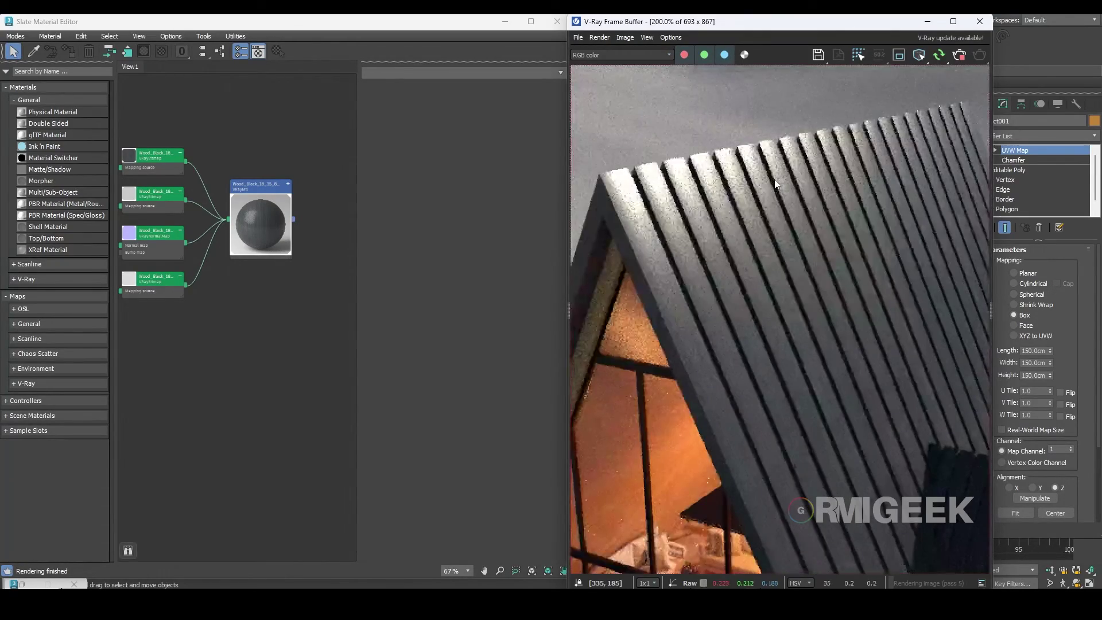
pyautogui.scroll(-1, 815, 370)
pyautogui.moveTo(330, 225); pyautogui.dragTo(268, 173, button='middle')
pyautogui.rightClick(268, 173)
pyautogui.press('Escape')
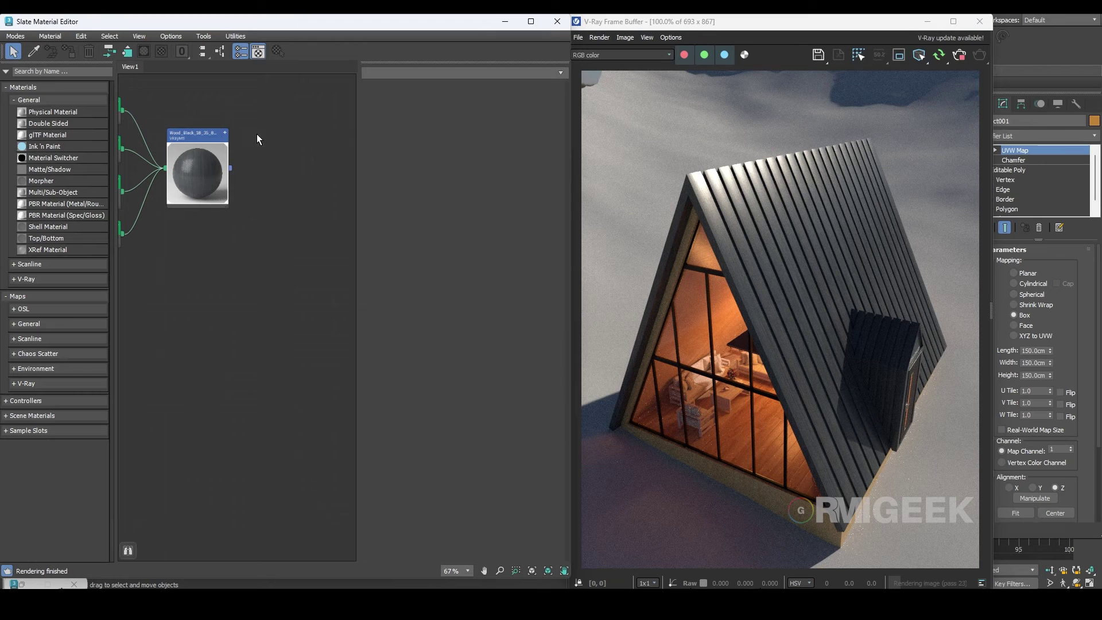
pyautogui.rightClick(256, 183)
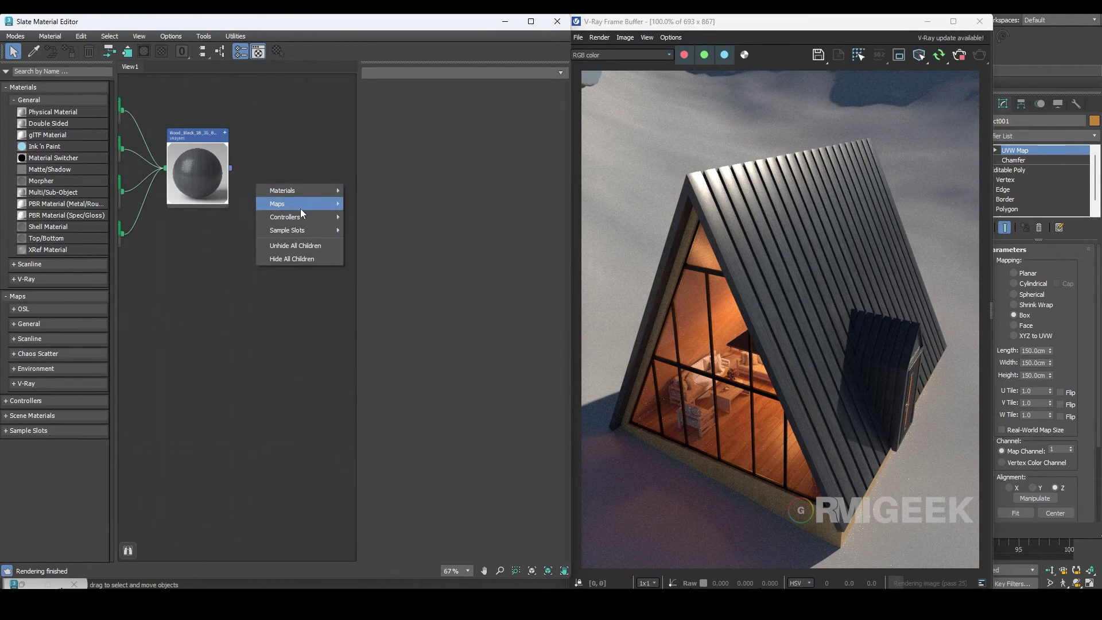
pyautogui.moveTo(298, 191)
pyautogui.moveTo(380, 218)
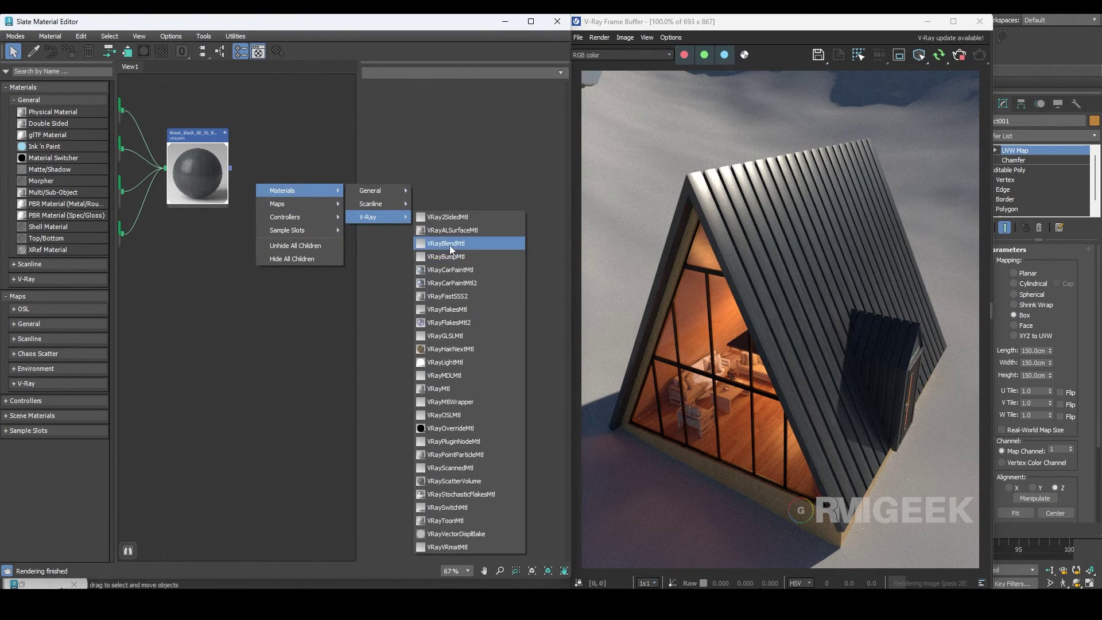
pyautogui.click(455, 243)
pyautogui.moveTo(243, 185); pyautogui.dragTo(281, 156)
pyautogui.scroll(4, 250, 159)
pyautogui.moveTo(249, 274); pyautogui.dragTo(214, 283, button='middle')
# Assign the VRayBlendMtl to the selected roof
pyautogui.click(322, 151)
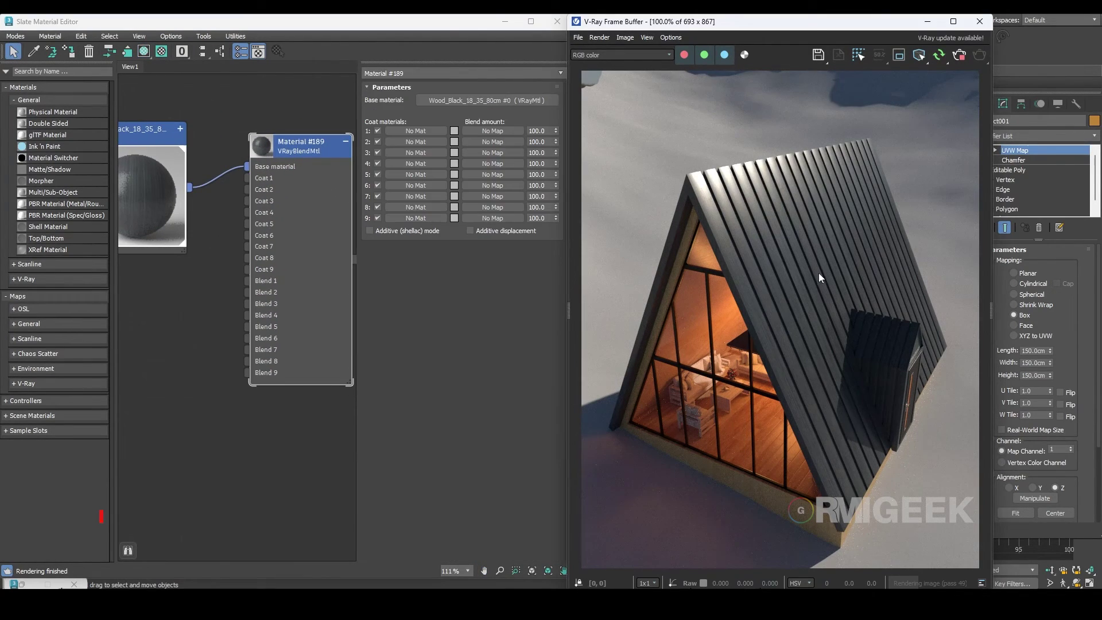
pyautogui.rightClick(325, 146)
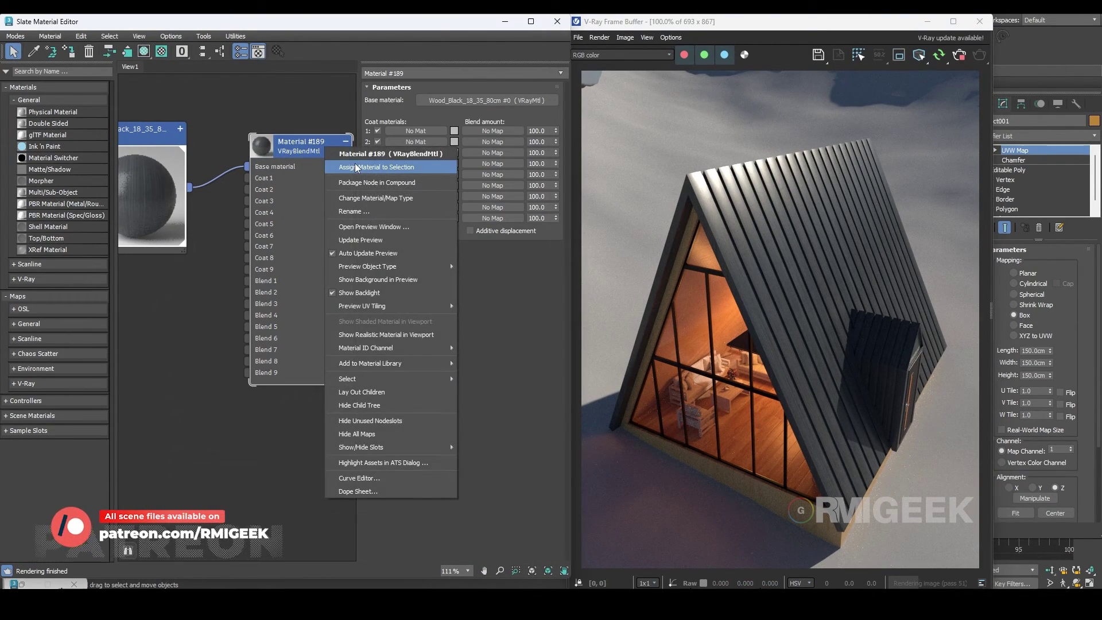
pyautogui.click(390, 168)
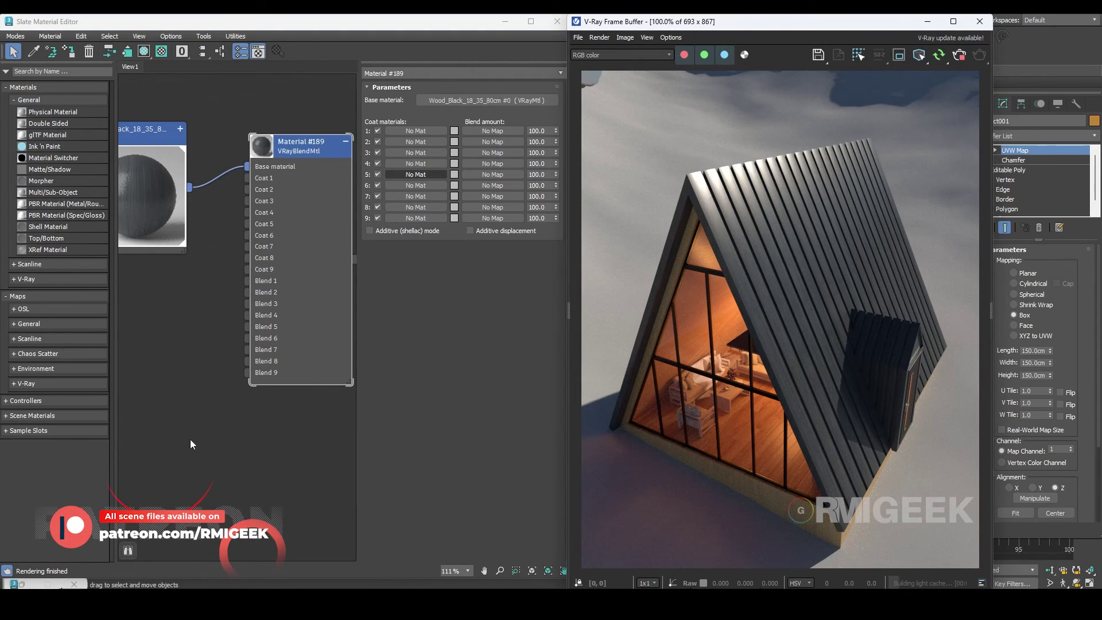
# Add a new VRayMtl node from the material browser search
pyautogui.moveTo(191, 440); pyautogui.dragTo(212, 418, button='middle')
pyautogui.click(46, 71)
pyautogui.write('vraymt')
pyautogui.moveTo(27, 81); pyautogui.dragTo(139, 264)
# Connect the new VRayMtl (Material #190) to the blend material's Coat 1 slot
pyautogui.doubleClick(160, 257)
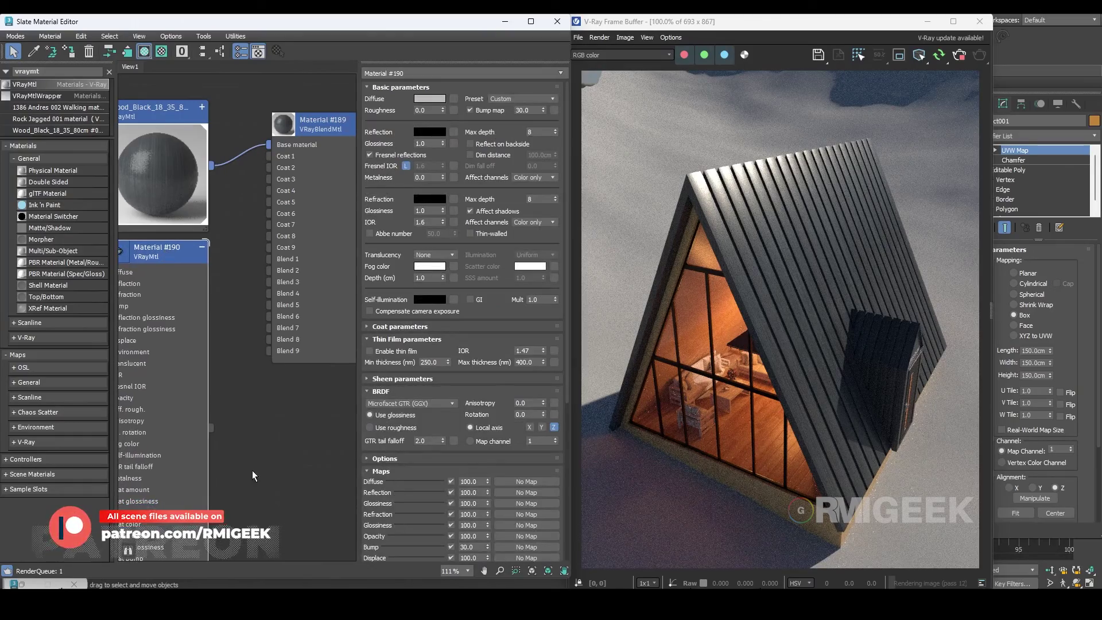
pyautogui.click(199, 253)
pyautogui.moveTo(211, 252); pyautogui.dragTo(236, 252, button='middle')
pyautogui.moveTo(236, 253); pyautogui.dragTo(294, 157)
# Set the Coat 1 blend amount colour to pure black with value 0
pyautogui.doubleClick(327, 127)
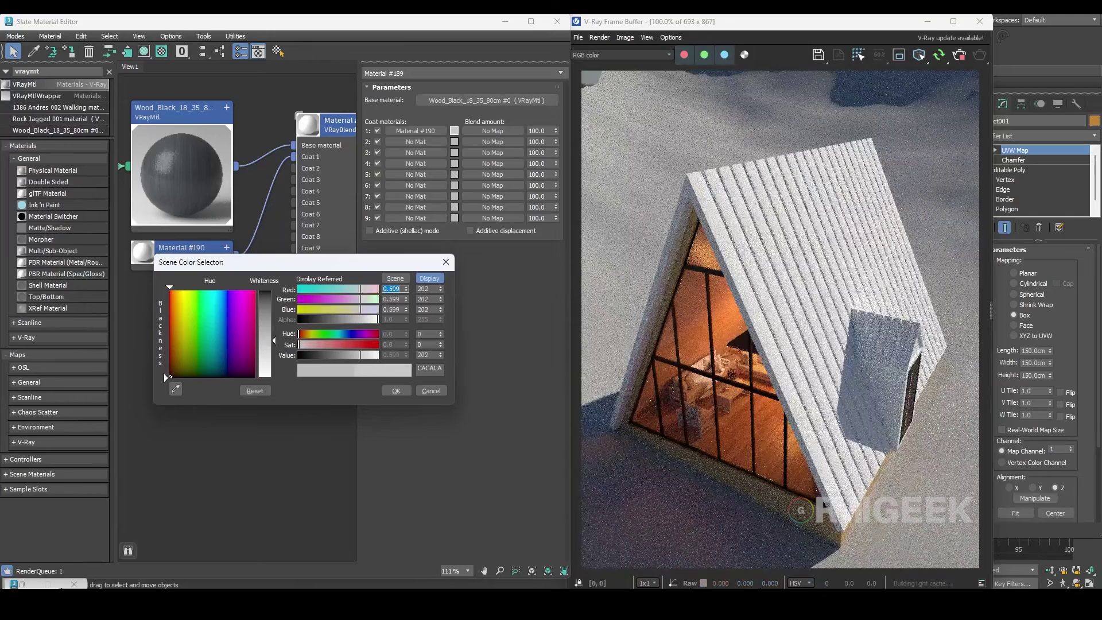
pyautogui.write('0')
pyautogui.press('Return')
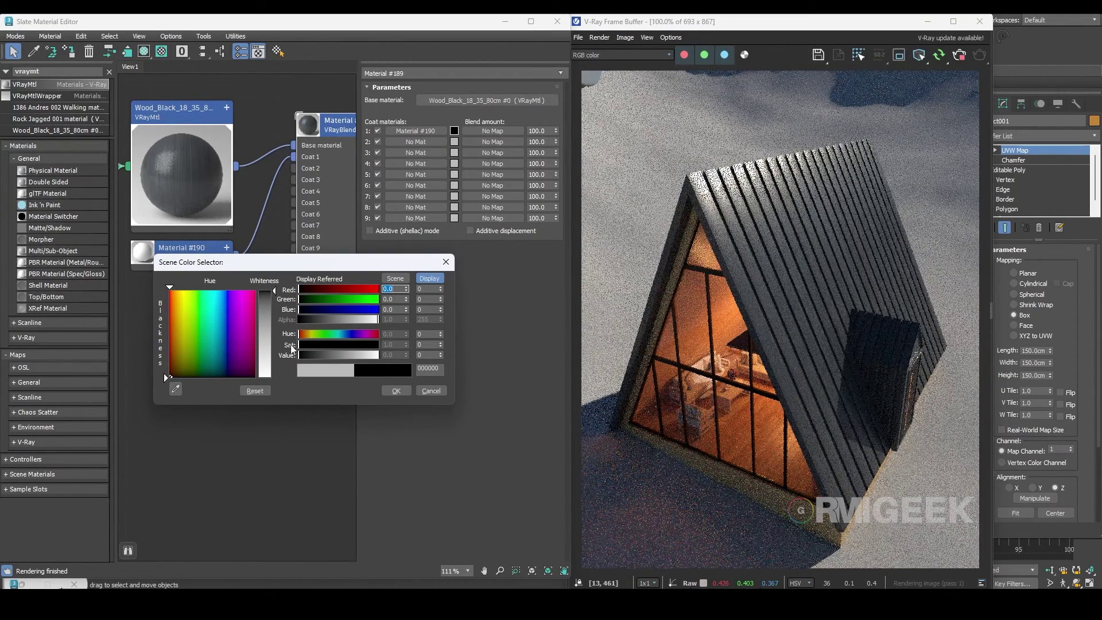
pyautogui.click(275, 295)
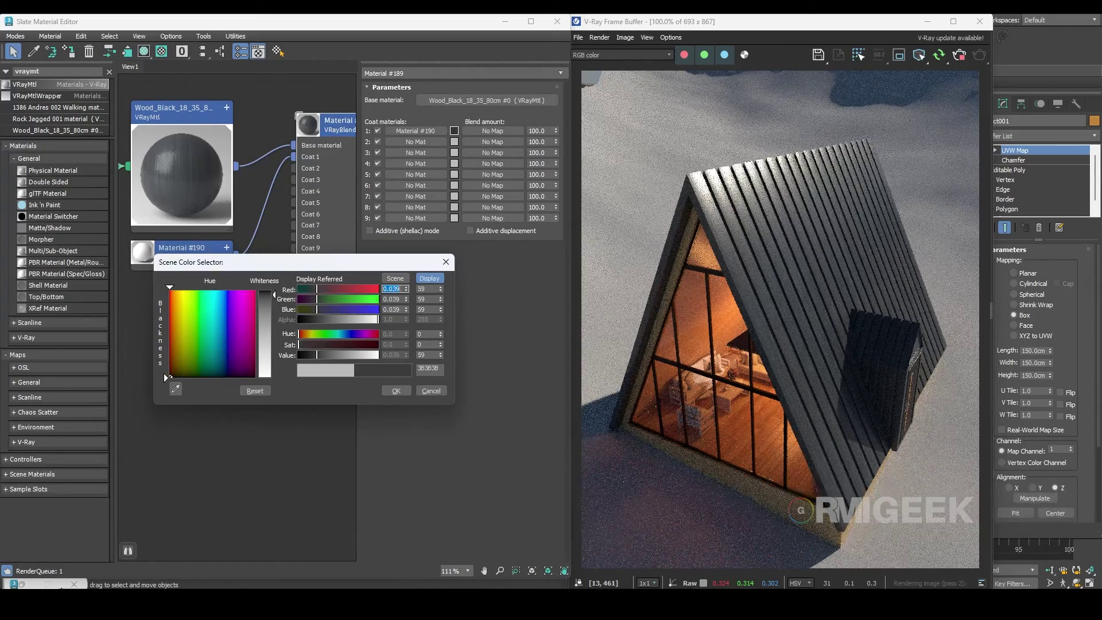
pyautogui.click(275, 291)
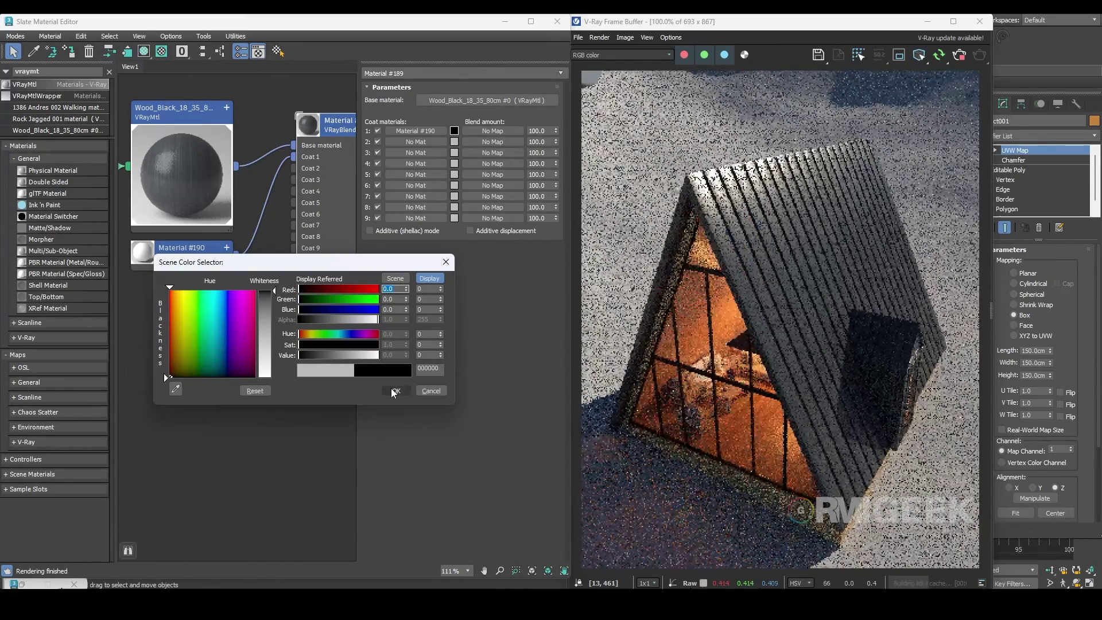
pyautogui.click(395, 391)
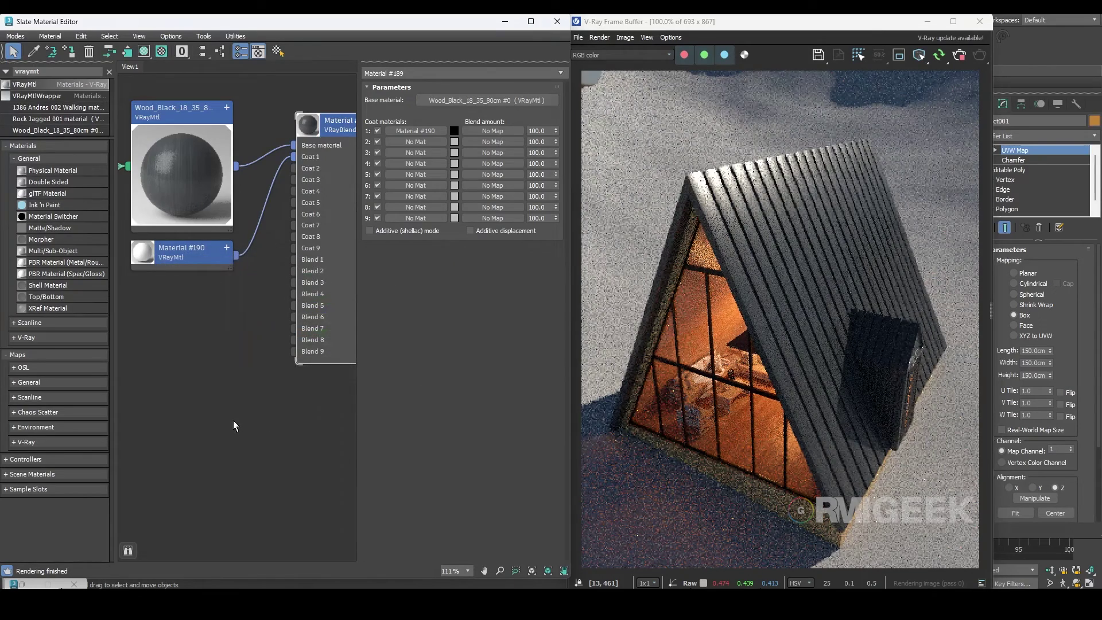
# Add a Falloff map node to serve as the snow mask for Blend 1
pyautogui.rightClick(169, 272)
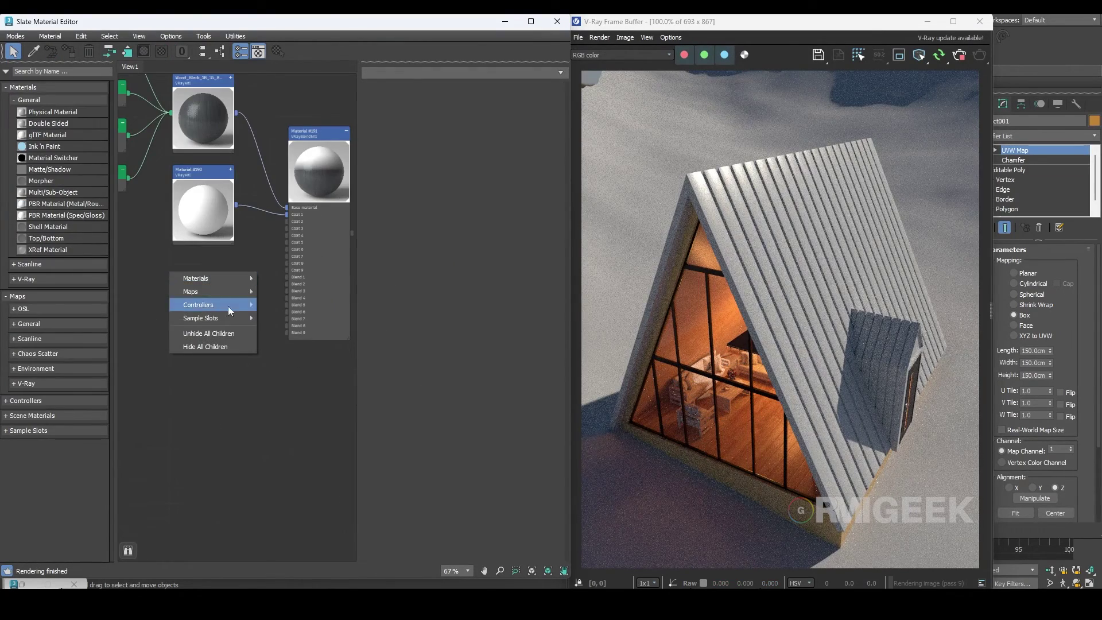
pyautogui.moveTo(233, 278)
pyautogui.moveTo(315, 306)
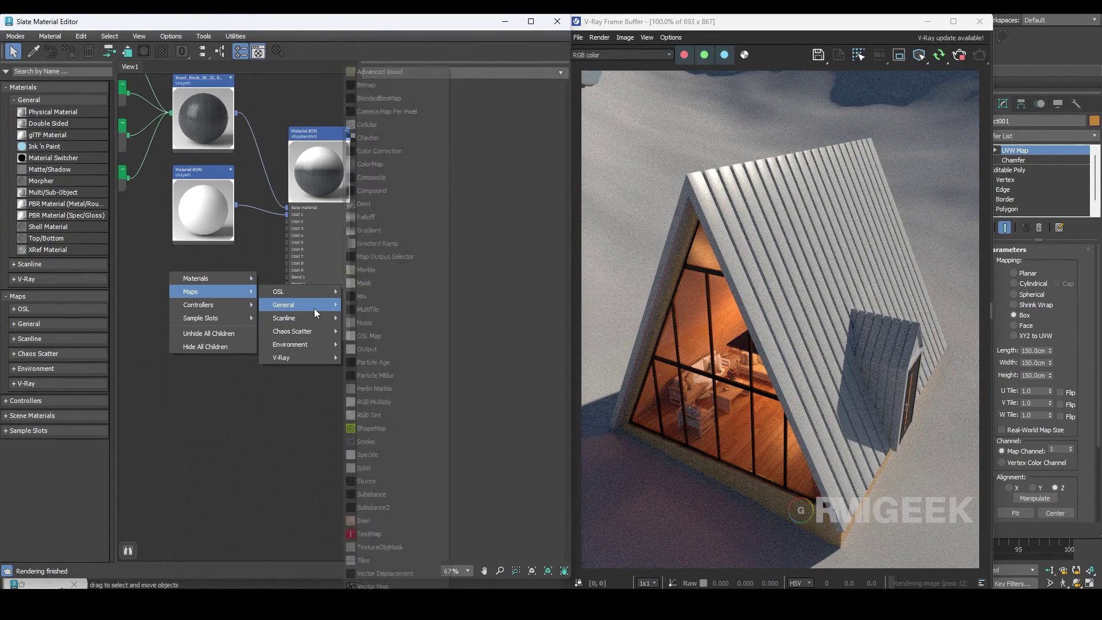
pyautogui.click(378, 217)
pyautogui.moveTo(184, 287); pyautogui.dragTo(305, 276)
pyautogui.scroll(3, 257, 281)
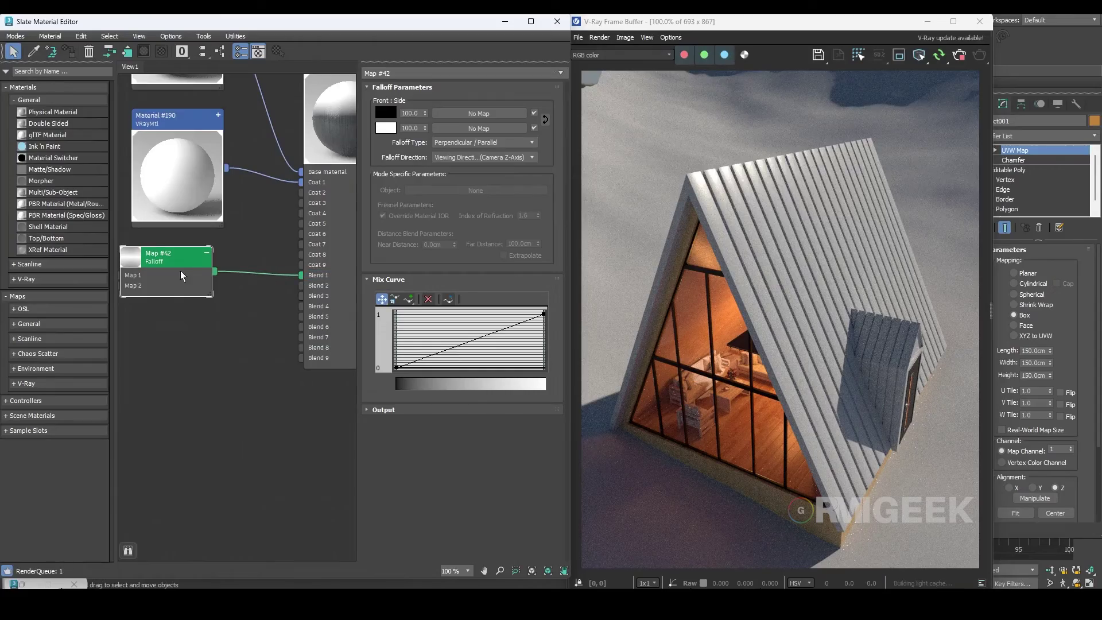
pyautogui.moveTo(191, 265); pyautogui.dragTo(215, 265)
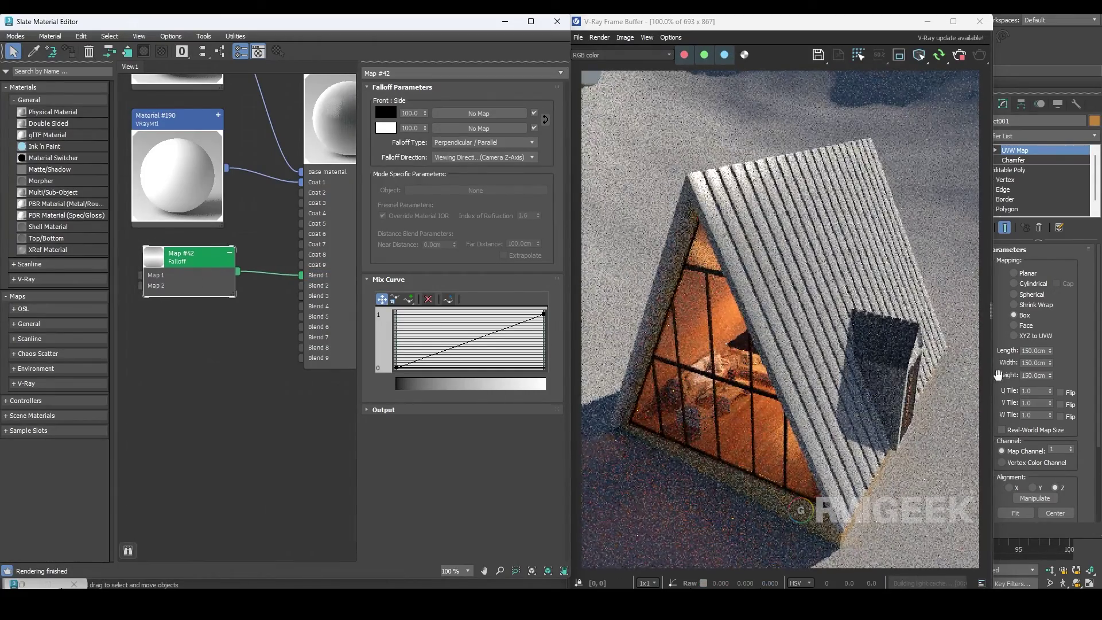
# Swap the Falloff colours to white-to-black, using Towards / Away along the World Z-Axis
pyautogui.scroll(2, 883, 355)
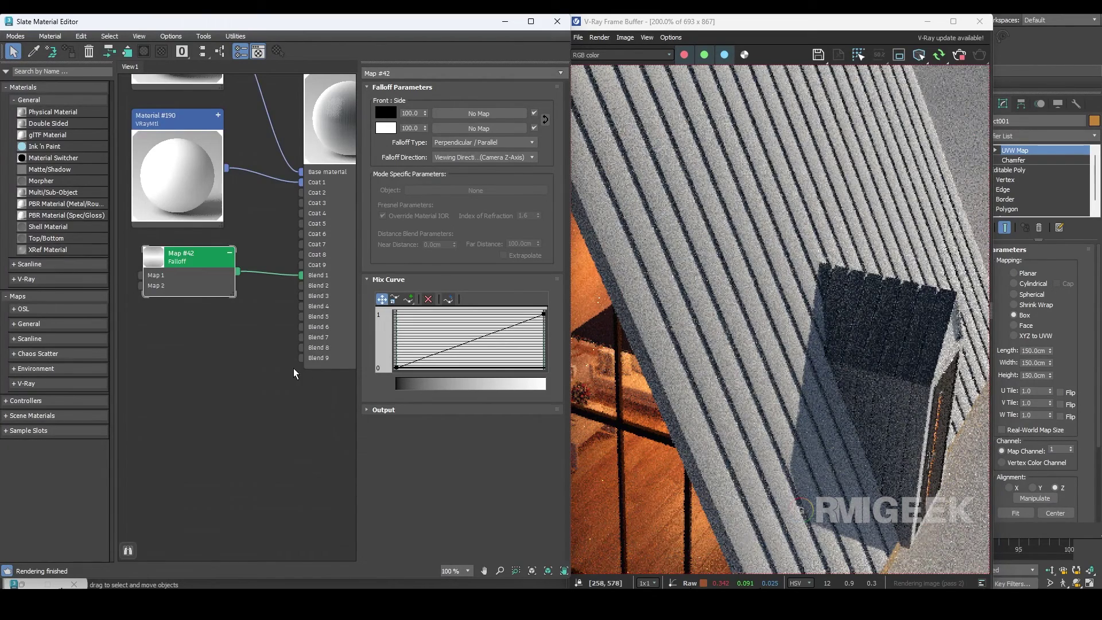
pyautogui.scroll(-1, 294, 367)
pyautogui.moveTo(393, 131); pyautogui.dragTo(385, 113)
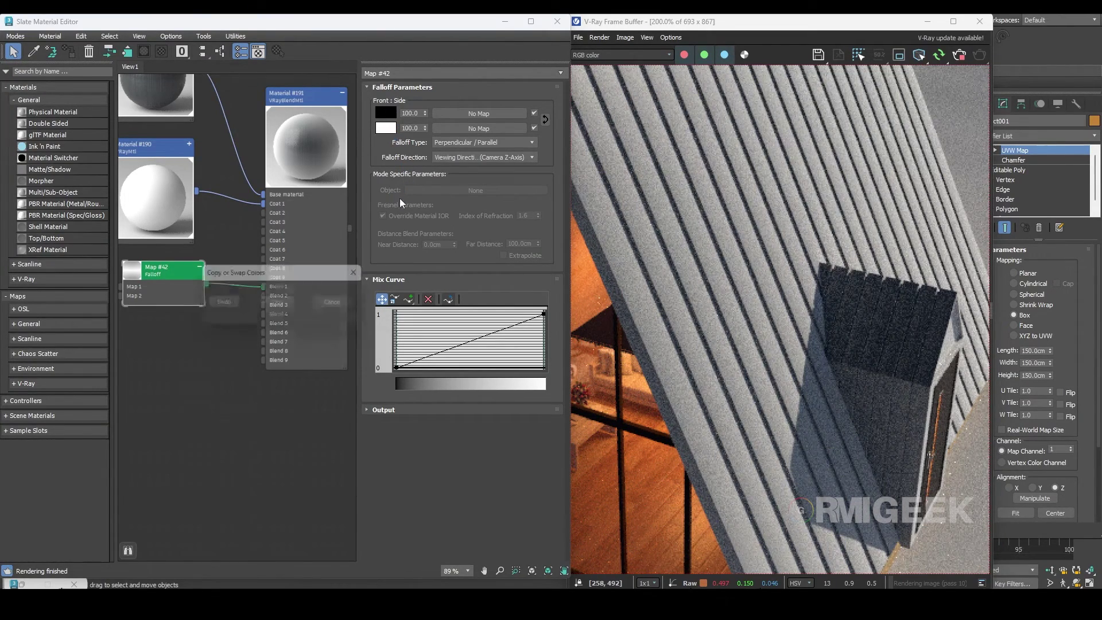
pyautogui.click(252, 305)
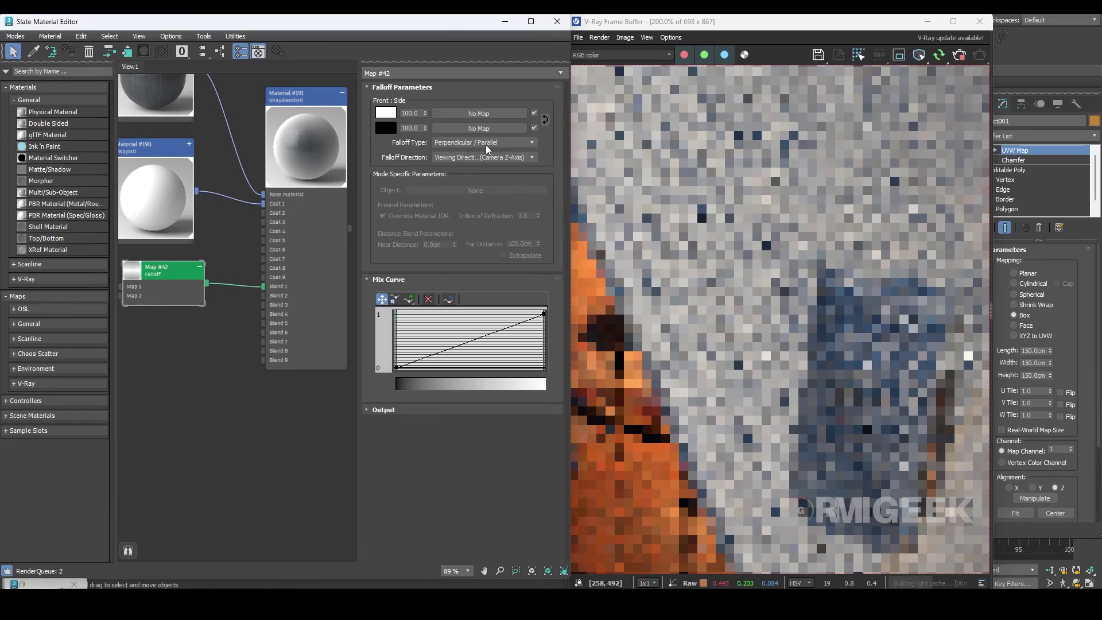
pyautogui.click(474, 144)
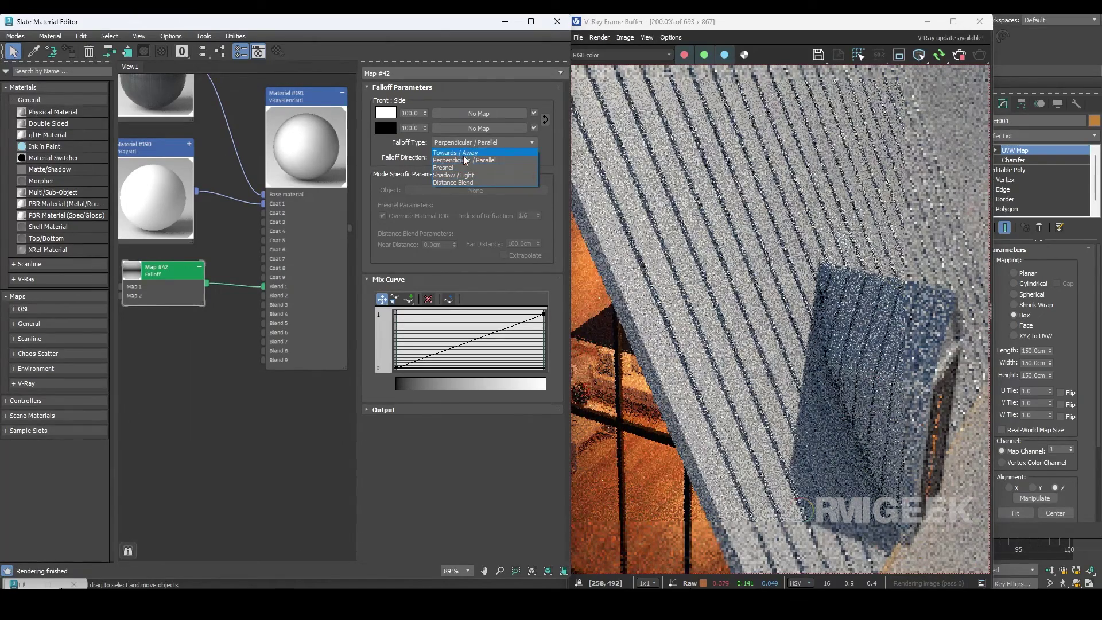
pyautogui.click(465, 160)
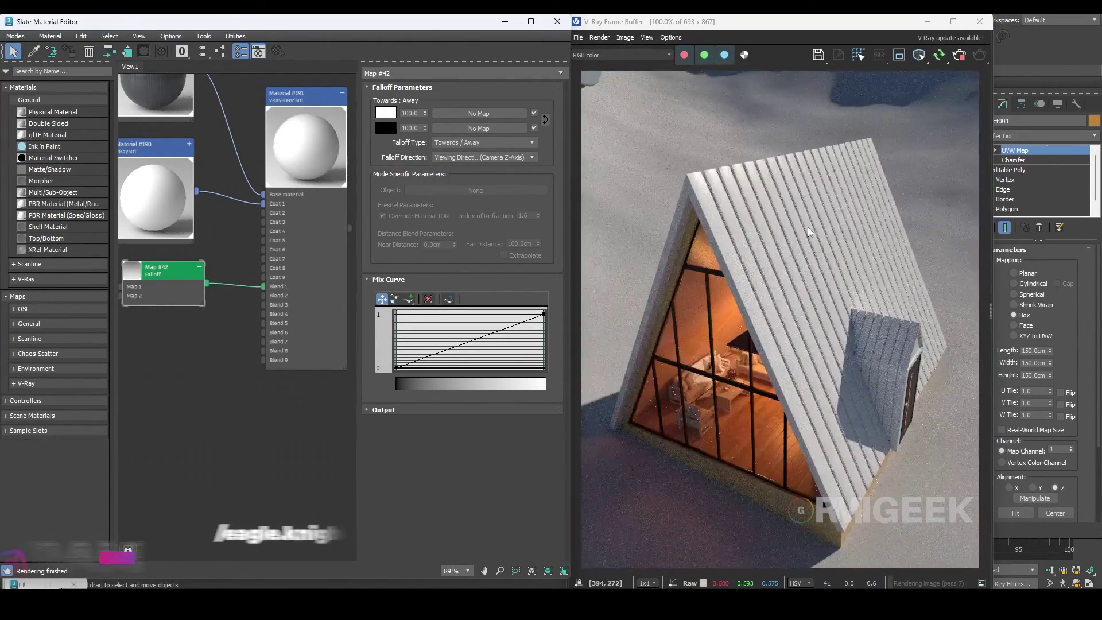
pyautogui.click(486, 158)
pyautogui.click(452, 234)
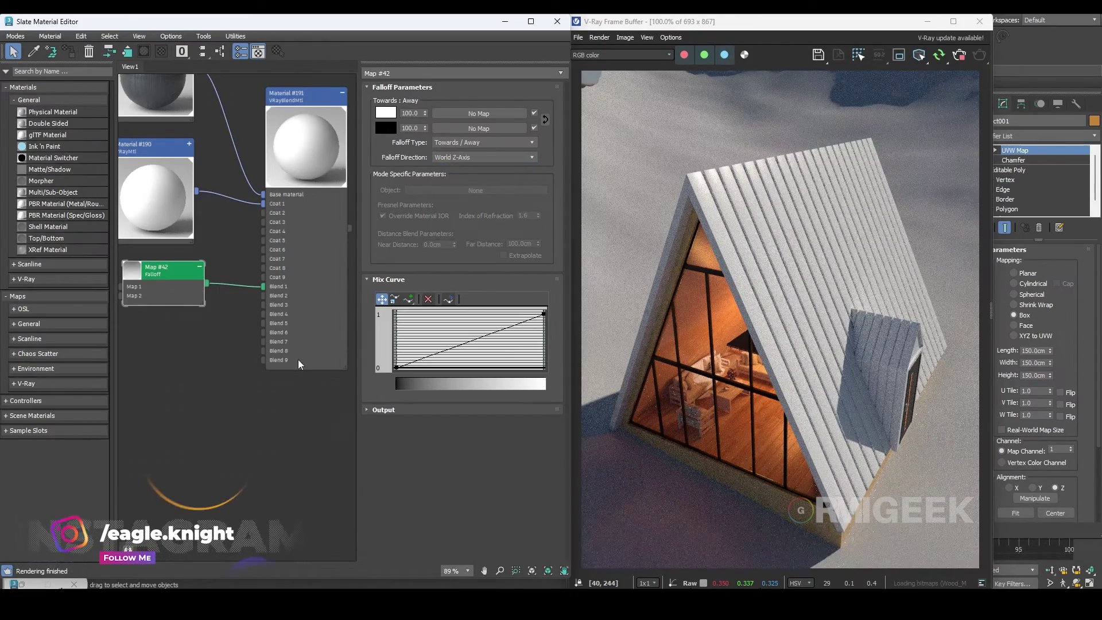
# Add two Mix Curve points, dropping the lower one to zero and raising the other to the top
pyautogui.moveTo(211, 309); pyautogui.dragTo(194, 347, button='middle')
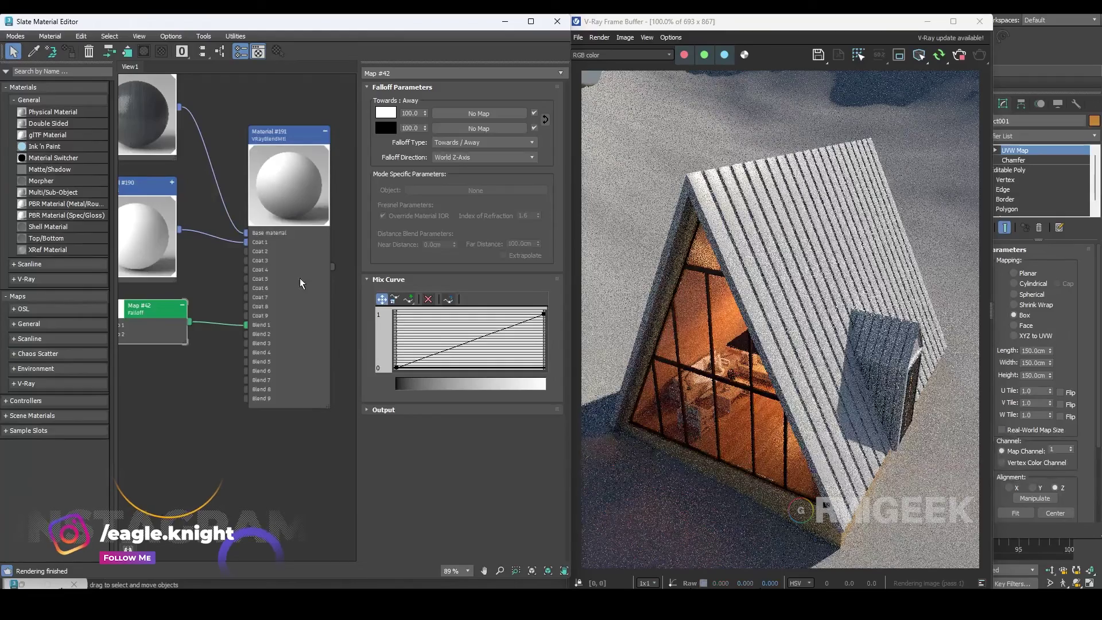
pyautogui.scroll(2, 300, 213)
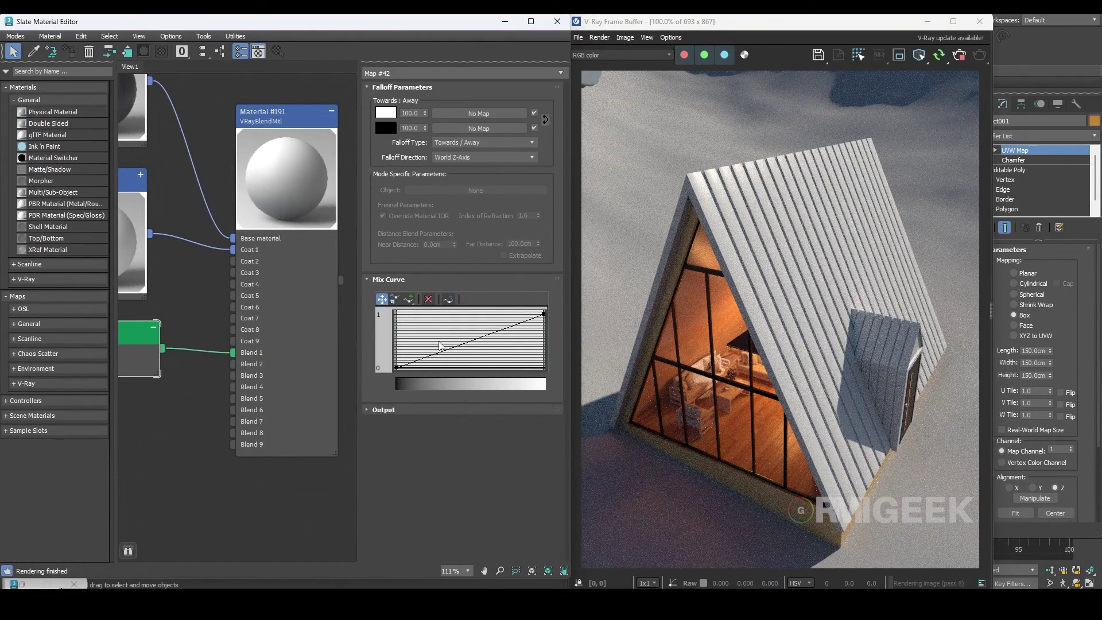
pyautogui.click(408, 299)
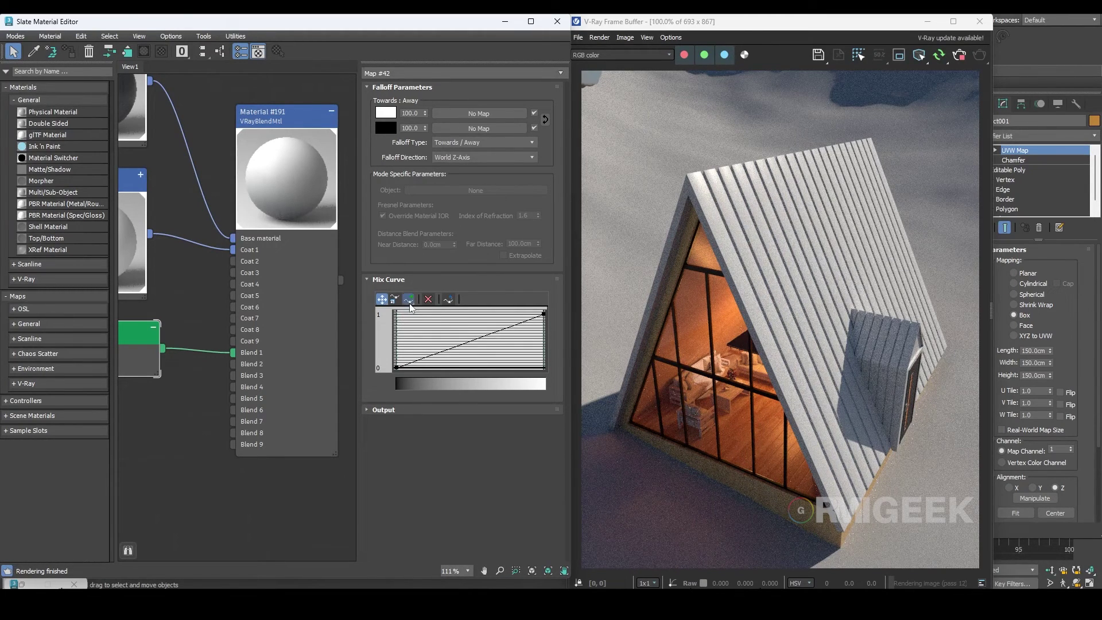
pyautogui.click(431, 356)
pyautogui.click(476, 339)
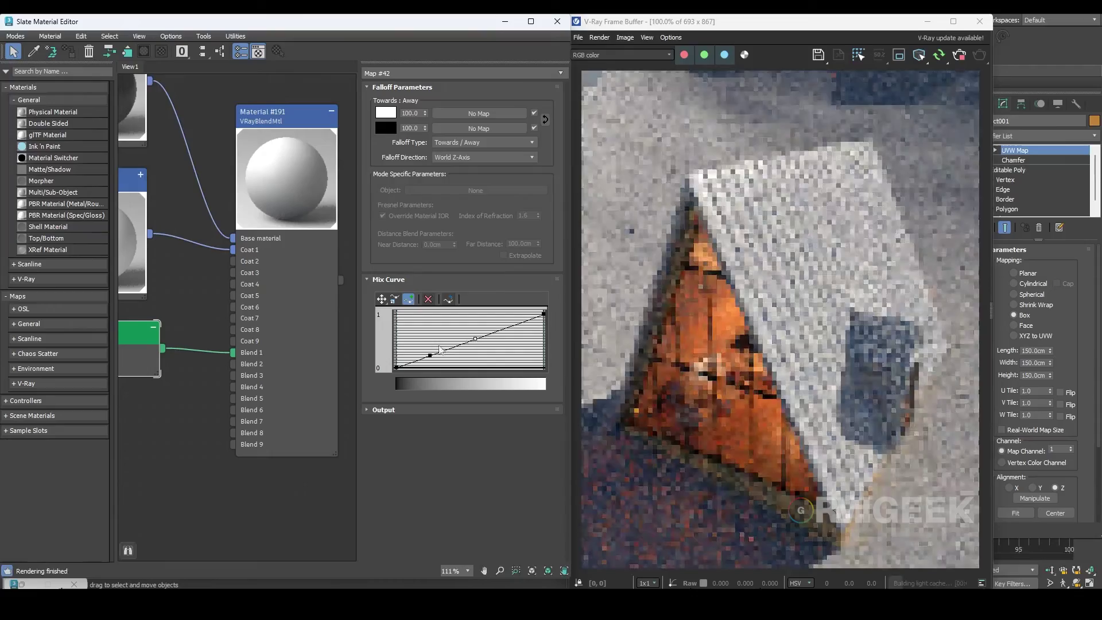
pyautogui.moveTo(430, 356); pyautogui.dragTo(412, 380)
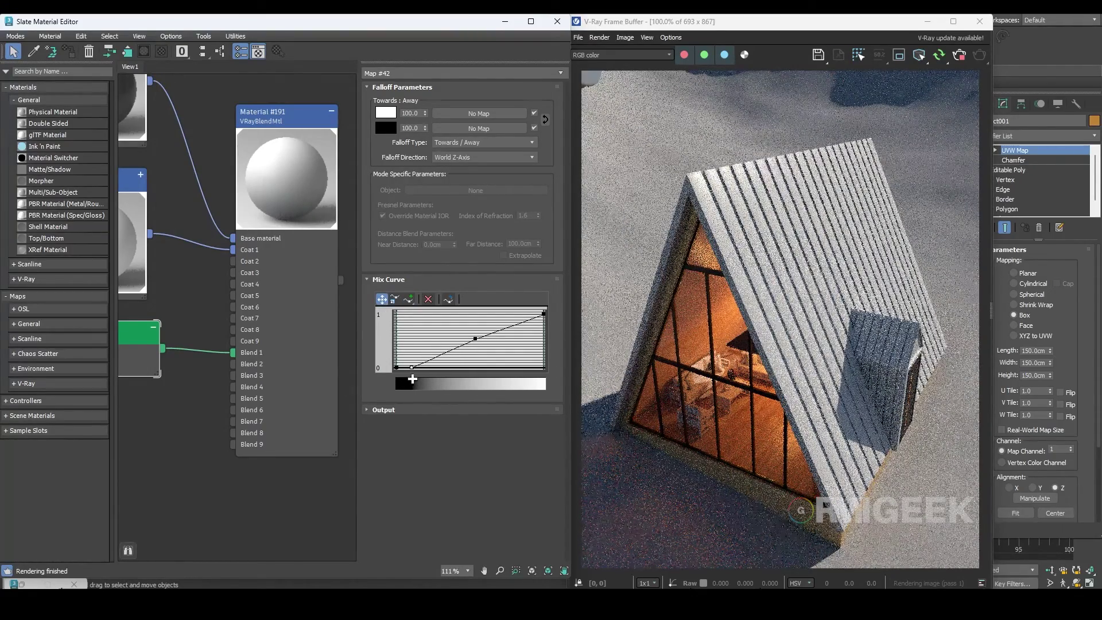
pyautogui.moveTo(476, 344); pyautogui.dragTo(469, 288)
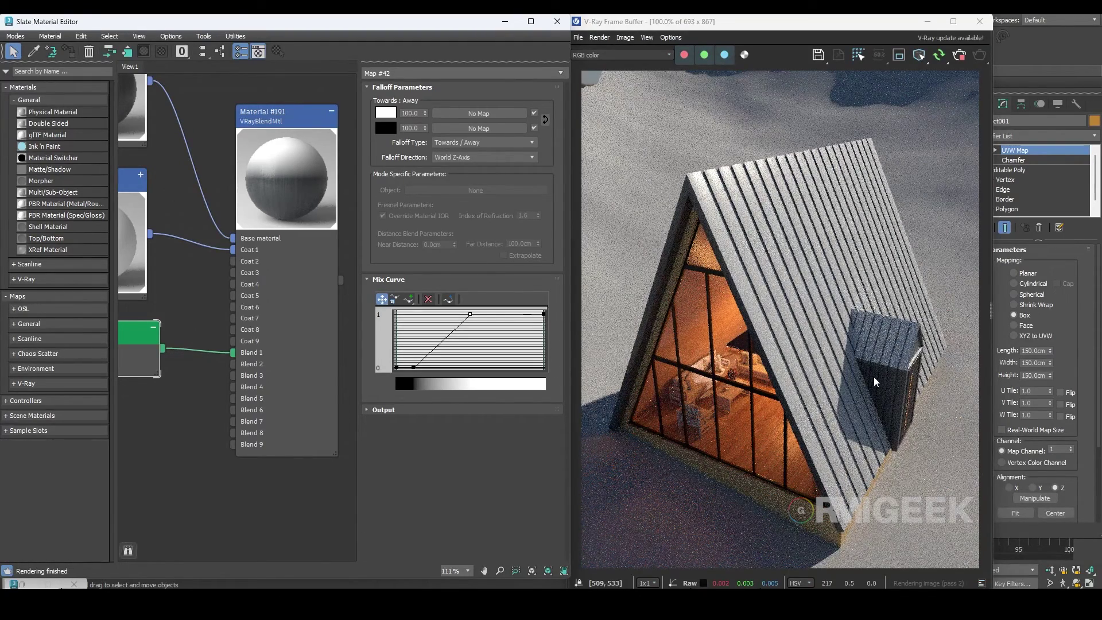
# Pan and zoom the render to inspect the white-coated roof planks and ridge
pyautogui.scroll(4, 873, 377)
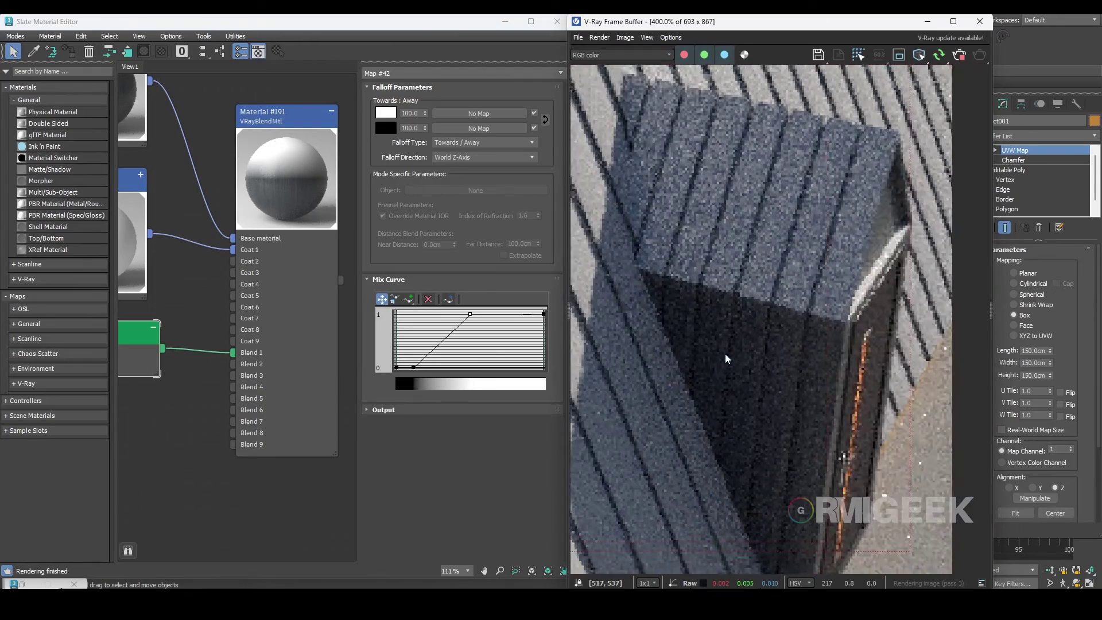
pyautogui.scroll(-2, 688, 217)
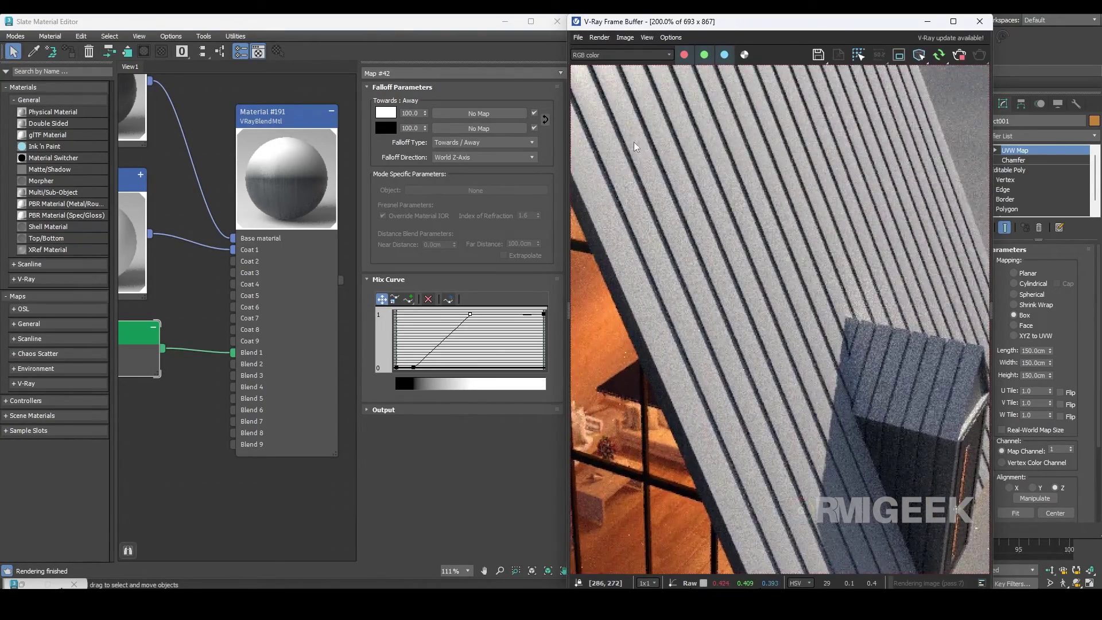
pyautogui.moveTo(634, 142); pyautogui.dragTo(737, 310, button='middle')
pyautogui.scroll(-2, 693, 267)
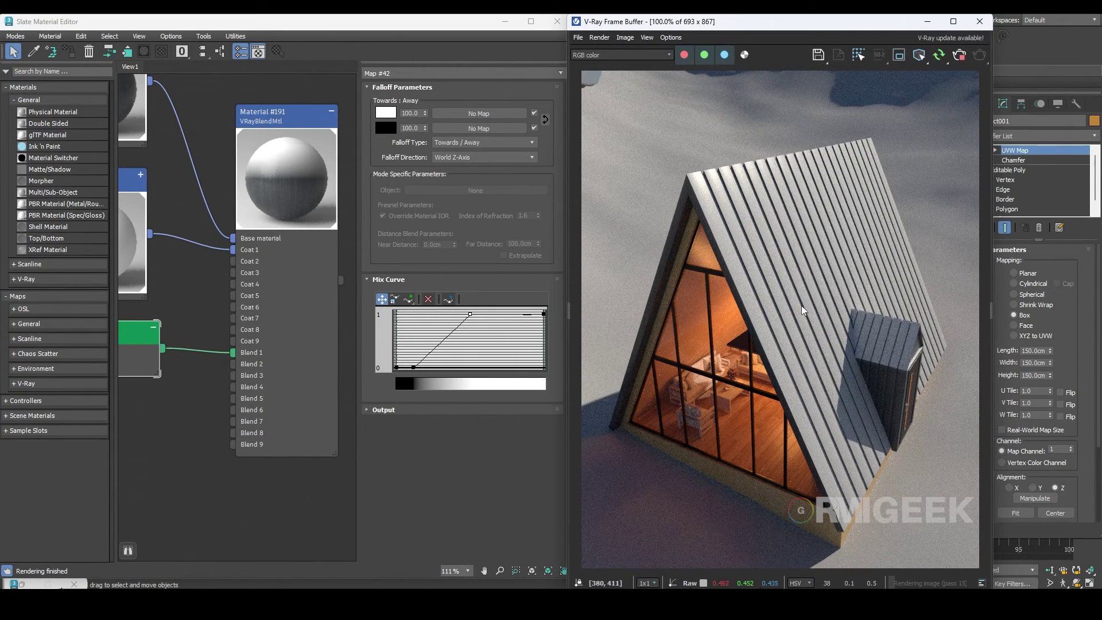
pyautogui.scroll(2, 801, 306)
pyautogui.moveTo(648, 202); pyautogui.dragTo(681, 416, button='middle')
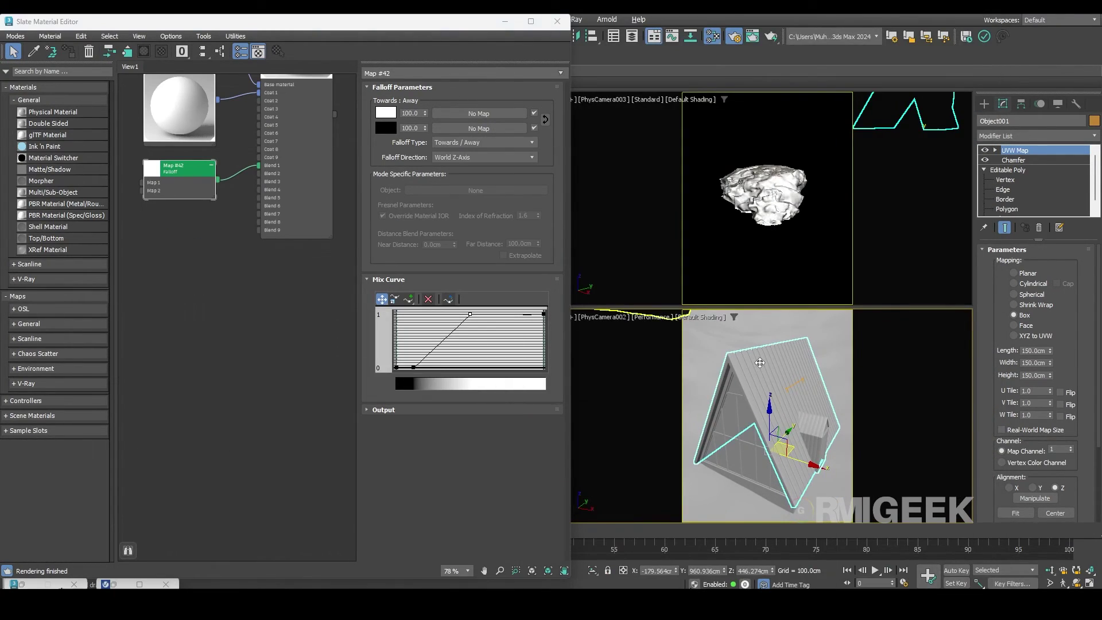
# Restore the render window and add a VRayDisplacementMod to the cabin roof
pyautogui.click(139, 584)
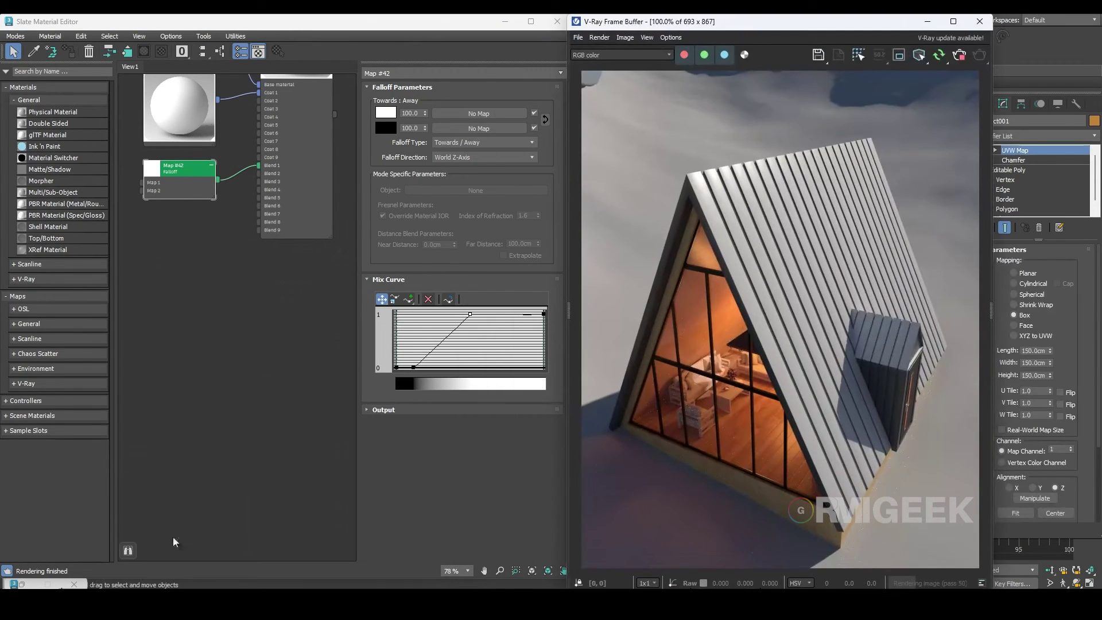
pyautogui.click(1067, 136)
pyautogui.write('vray')
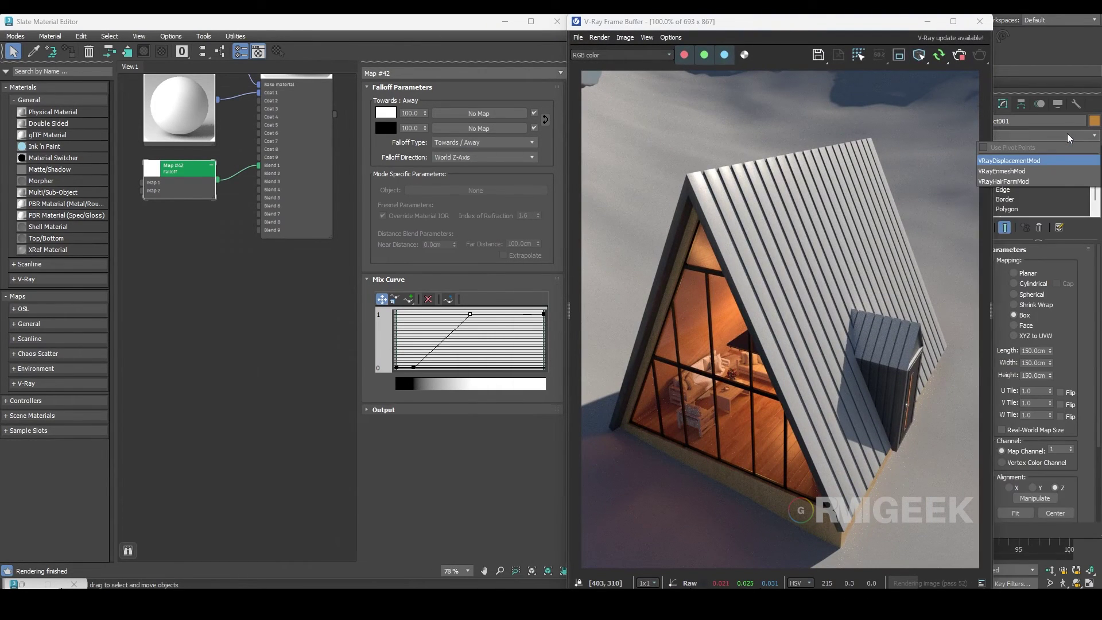
pyautogui.click(1029, 161)
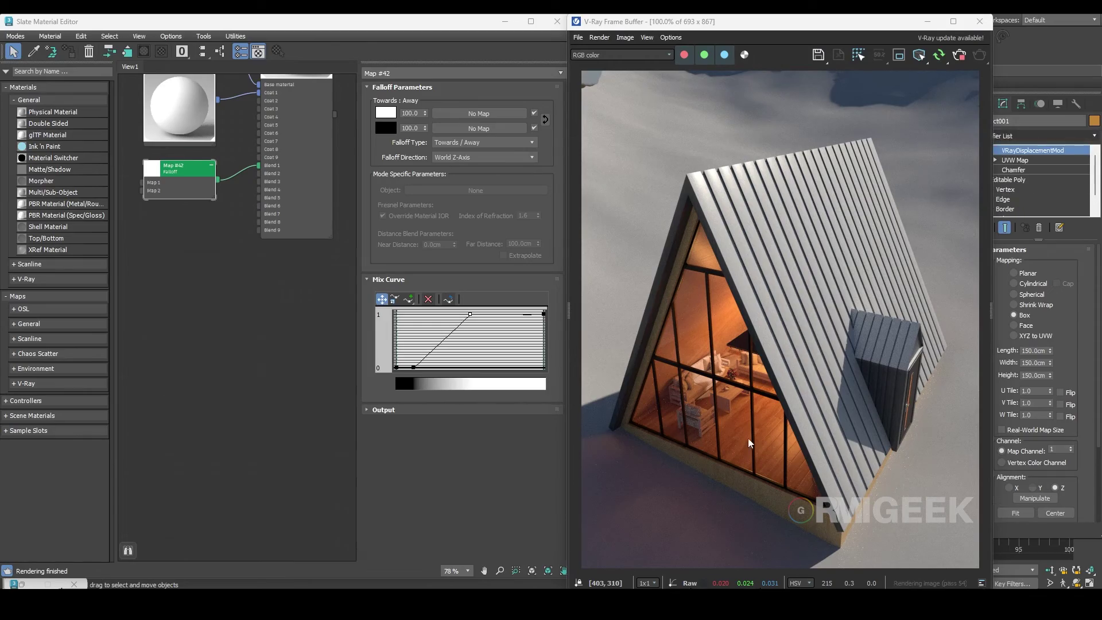
# Set the displacement edge length to 6.0 pixels and review the amount and texture max values
pyautogui.scroll(-4, 1089, 379)
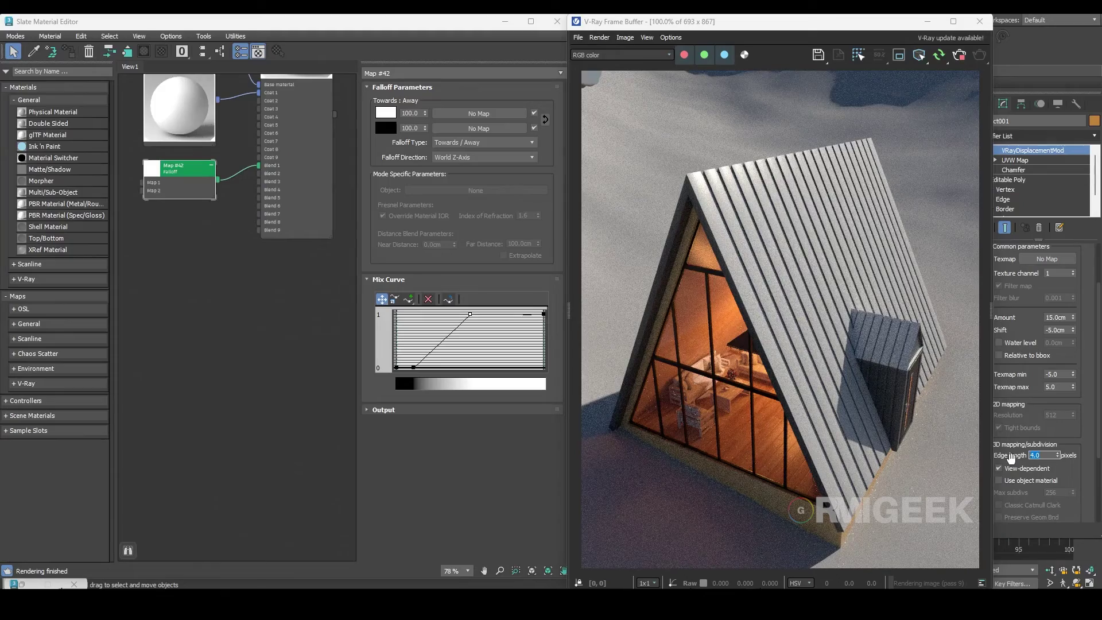
pyautogui.write('6')
pyautogui.press('Return')
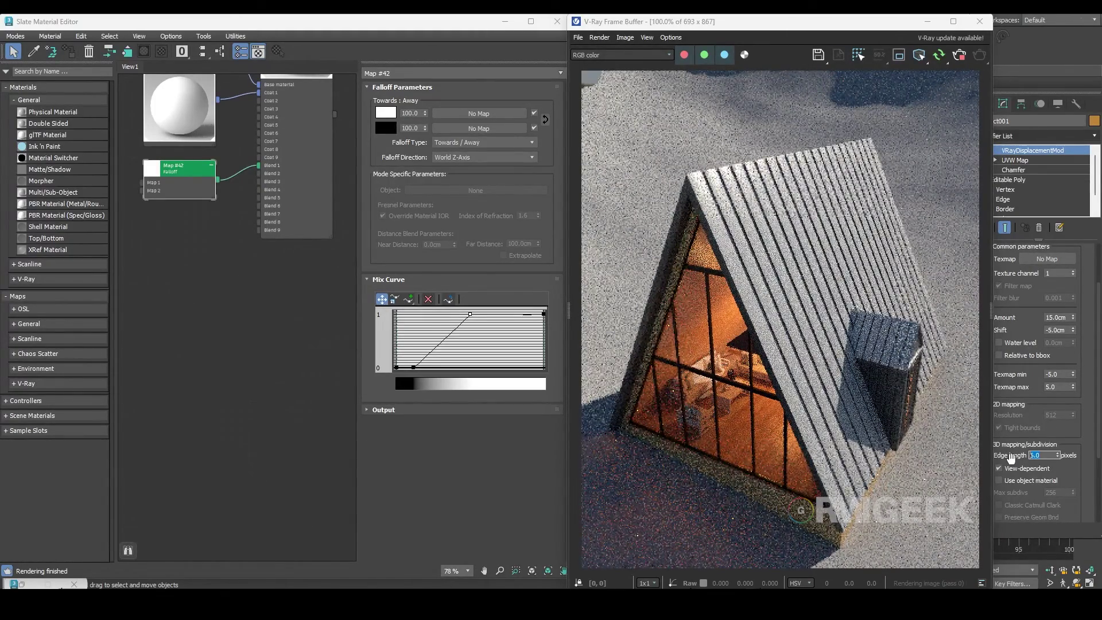
pyautogui.write('6')
pyautogui.press('Return')
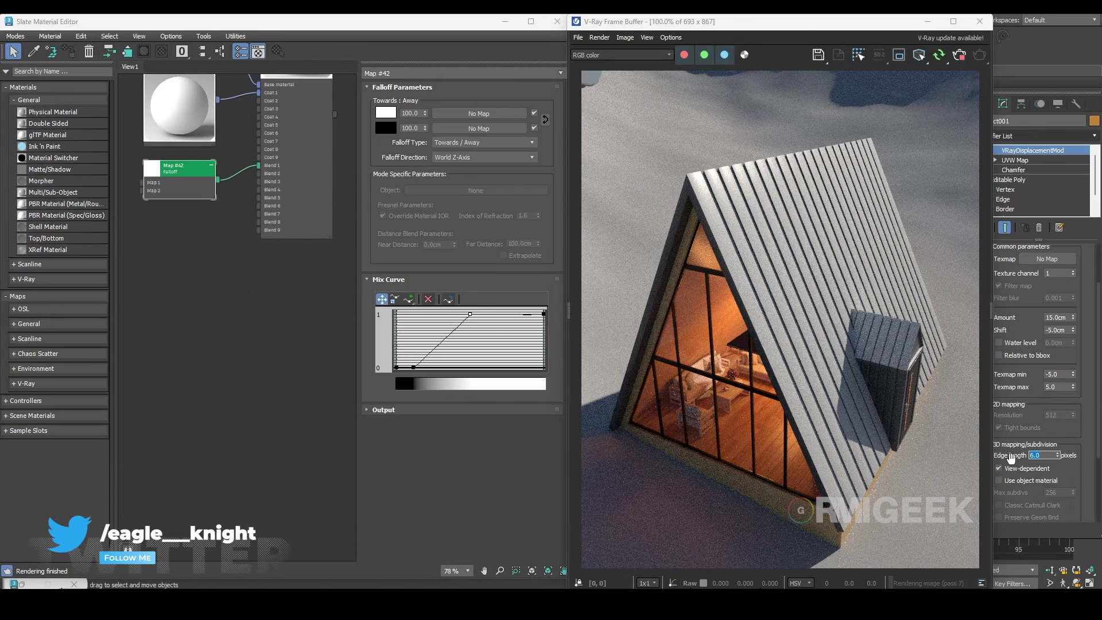
pyautogui.scroll(3, 1027, 283)
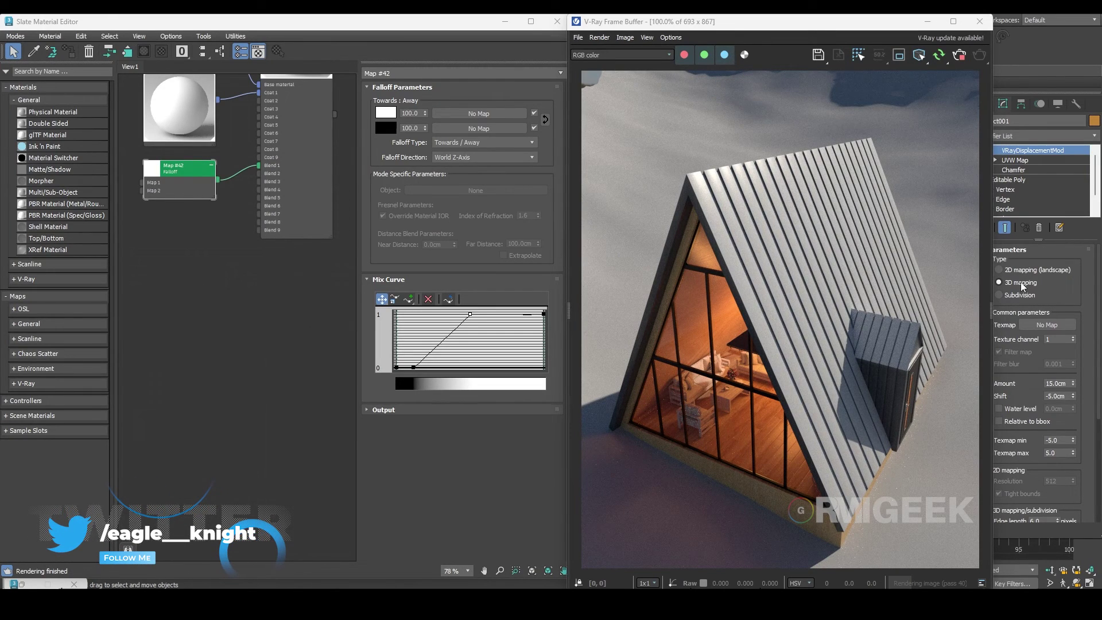
pyautogui.click(1059, 384)
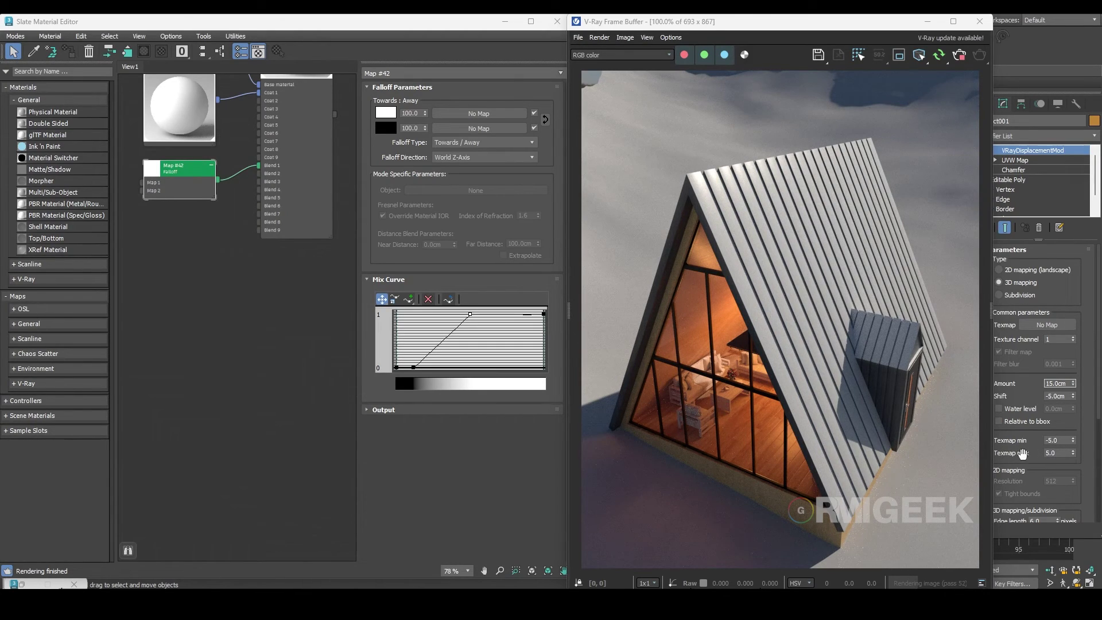
pyautogui.click(1062, 453)
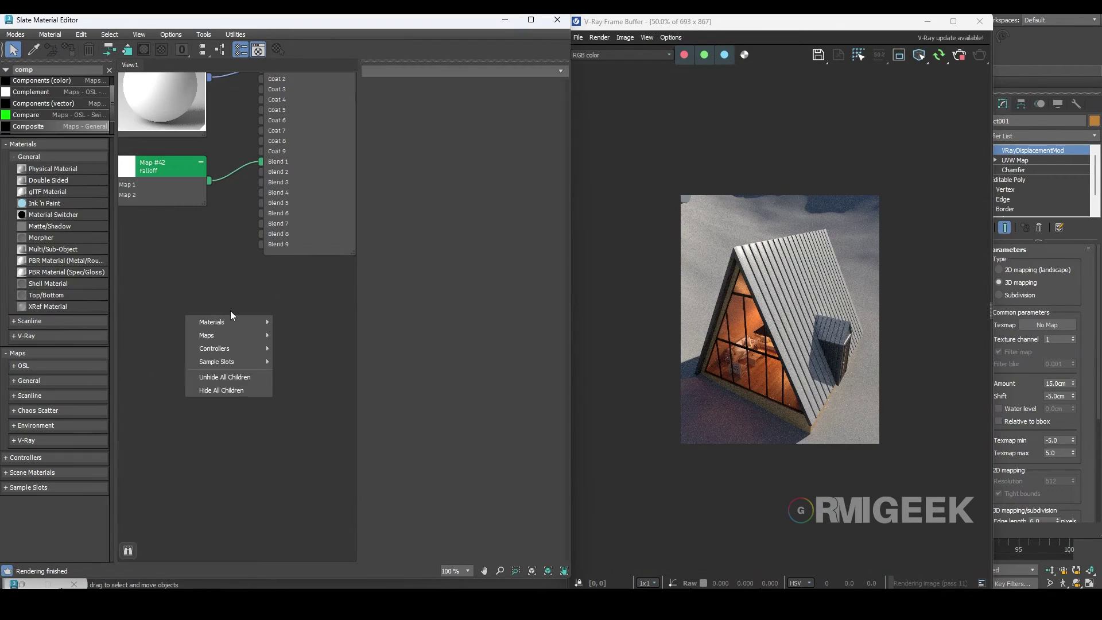
# Create a Composite map node in the Slate view
pyautogui.click(230, 311)
pyautogui.rightClick(153, 315)
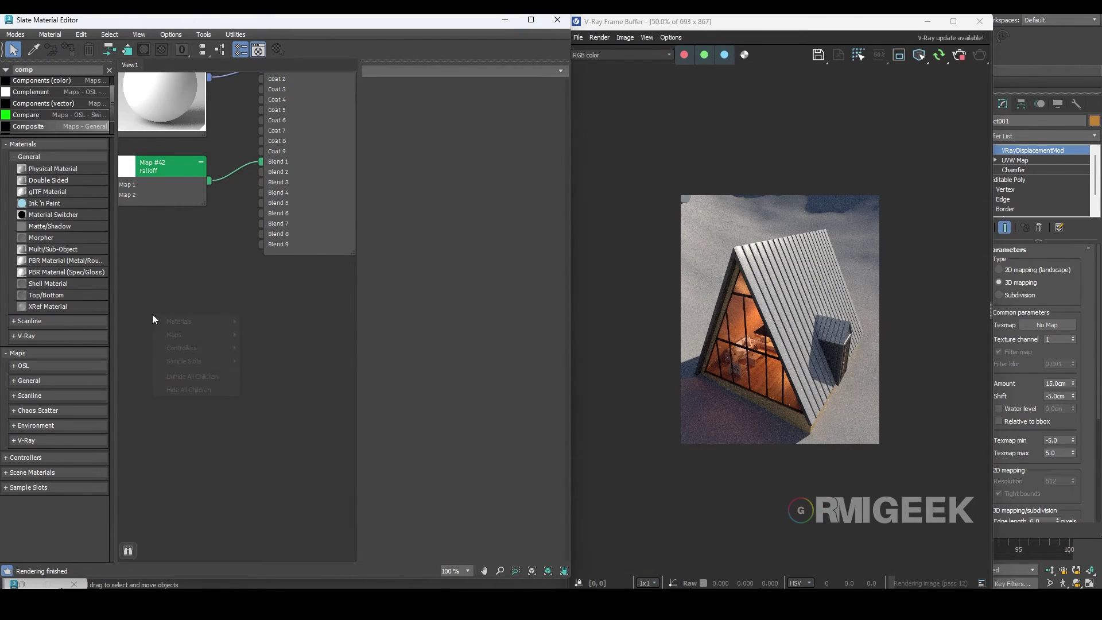
pyautogui.moveTo(184, 347)
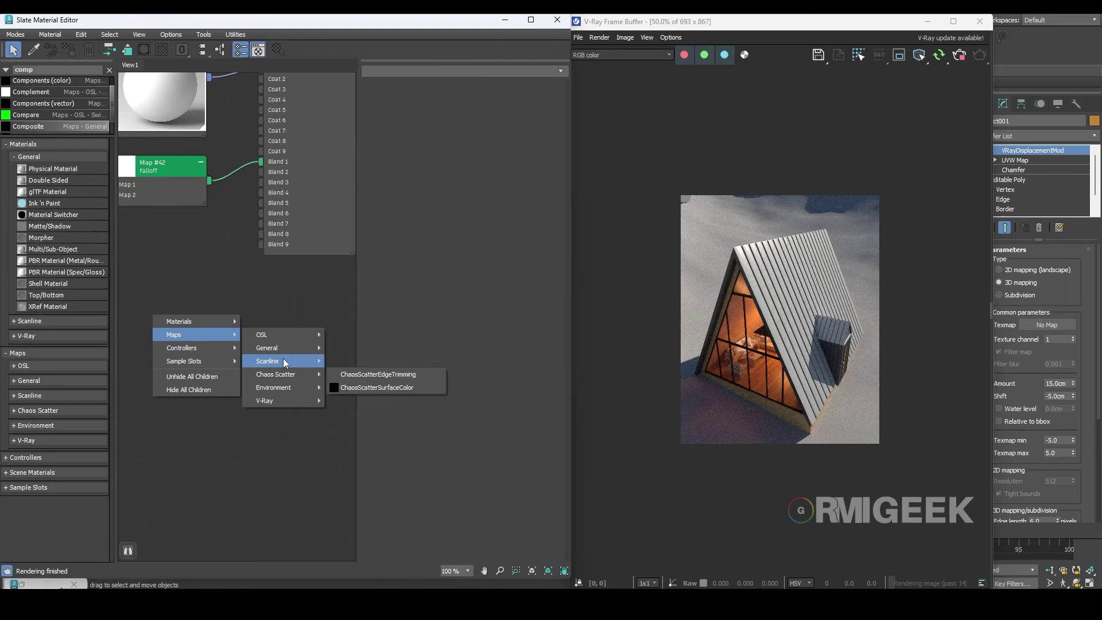
pyautogui.moveTo(278, 349)
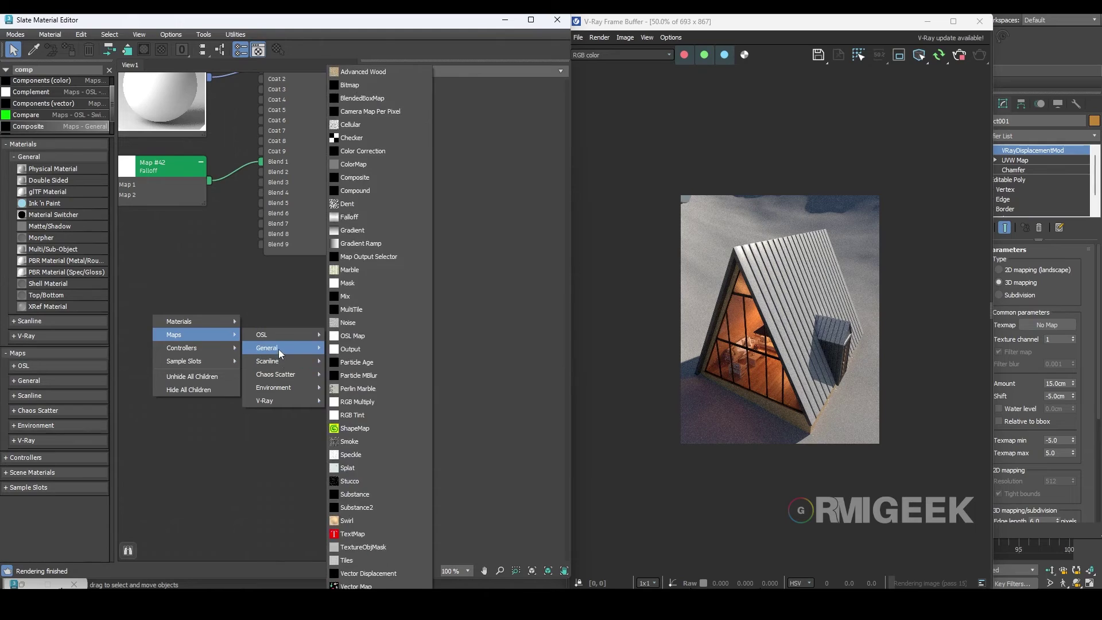
pyautogui.click(356, 177)
pyautogui.moveTo(167, 321); pyautogui.dragTo(253, 314)
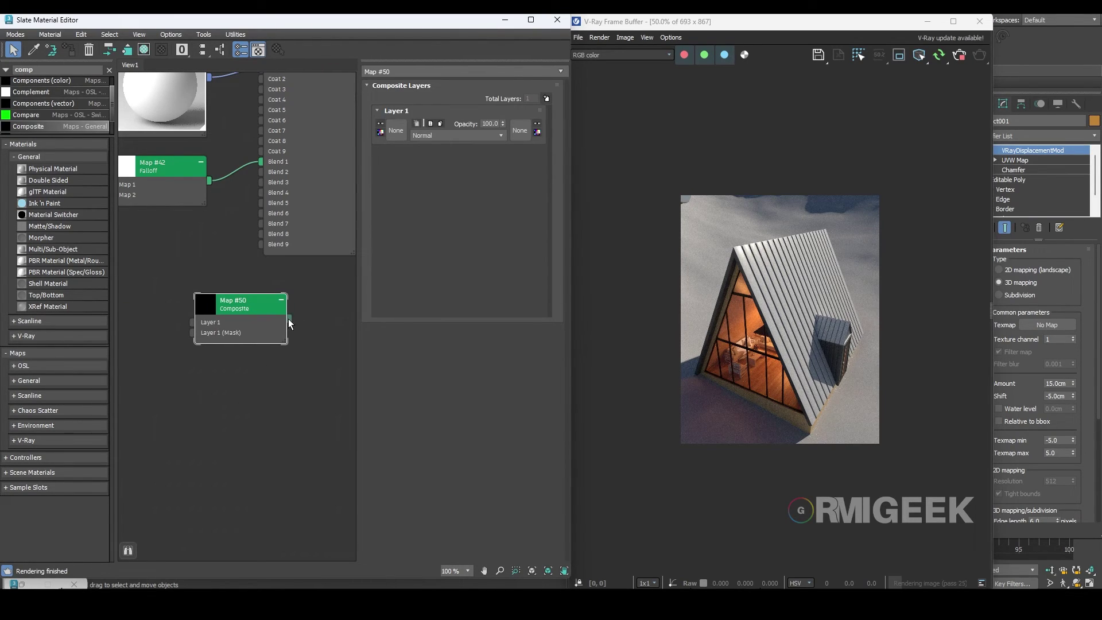
# Wire the Composite map (Map #50) into the displacement Texmap slot as an instance
pyautogui.moveTo(641, 392); pyautogui.dragTo(1056, 325)
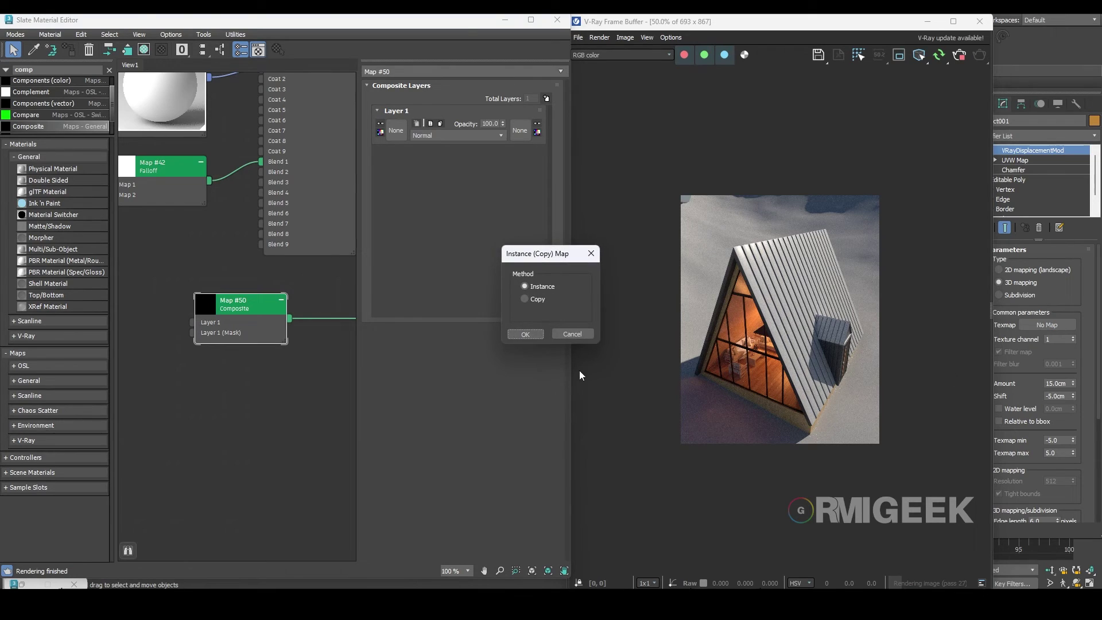
pyautogui.click(522, 335)
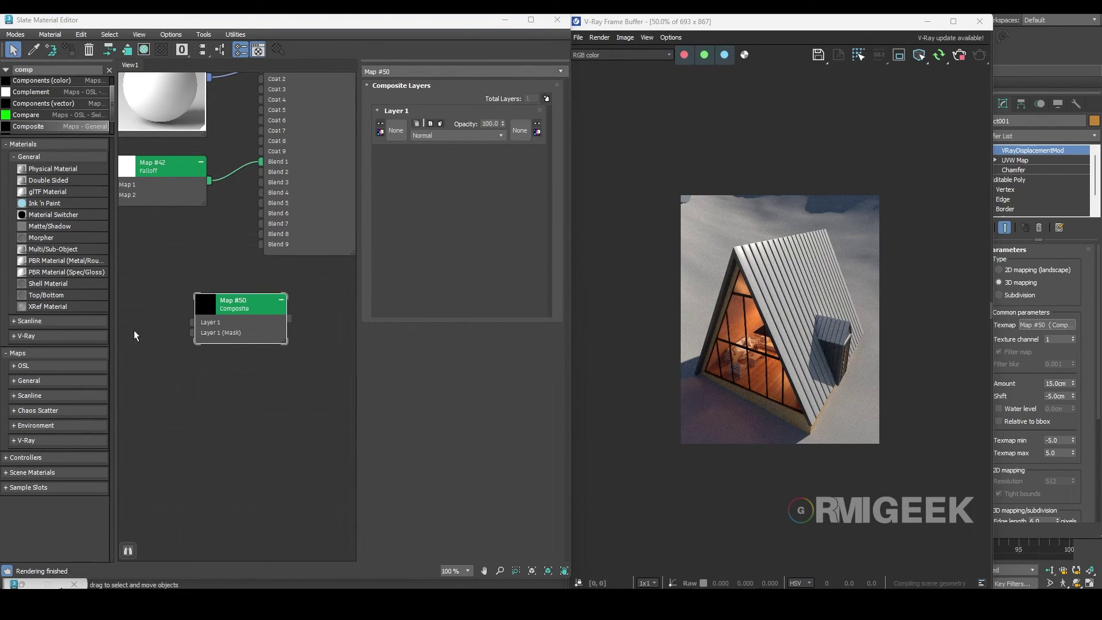
pyautogui.scroll(2, 802, 300)
pyautogui.scroll(-1, 840, 271)
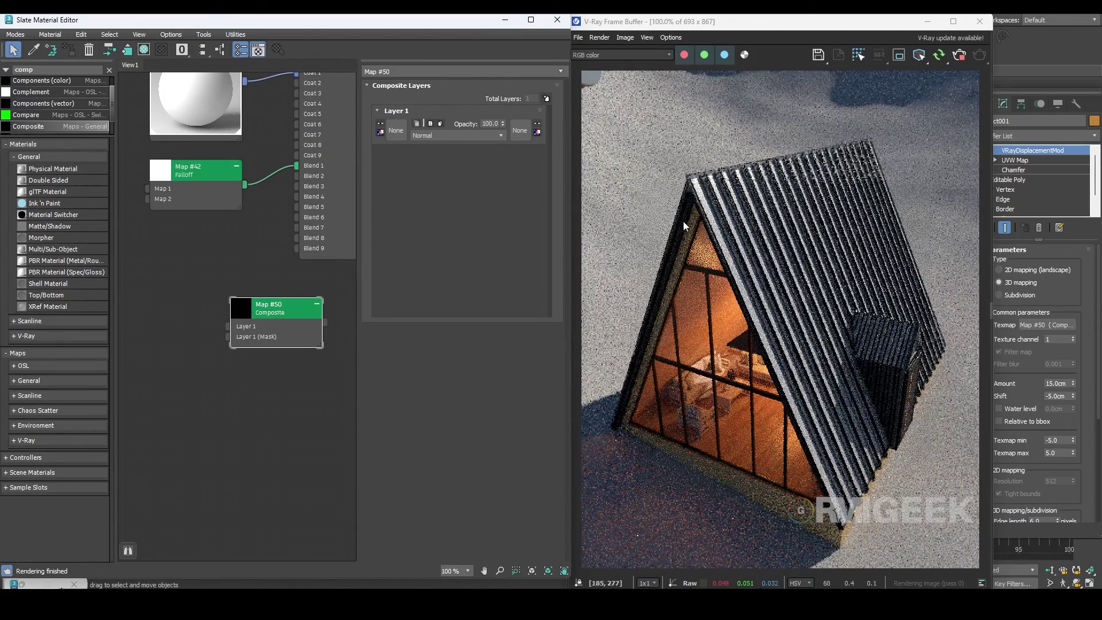
# Create a Noise map and connect it to the Composite's Layer 1
pyautogui.scroll(1, 183, 321)
pyautogui.rightClick(132, 298)
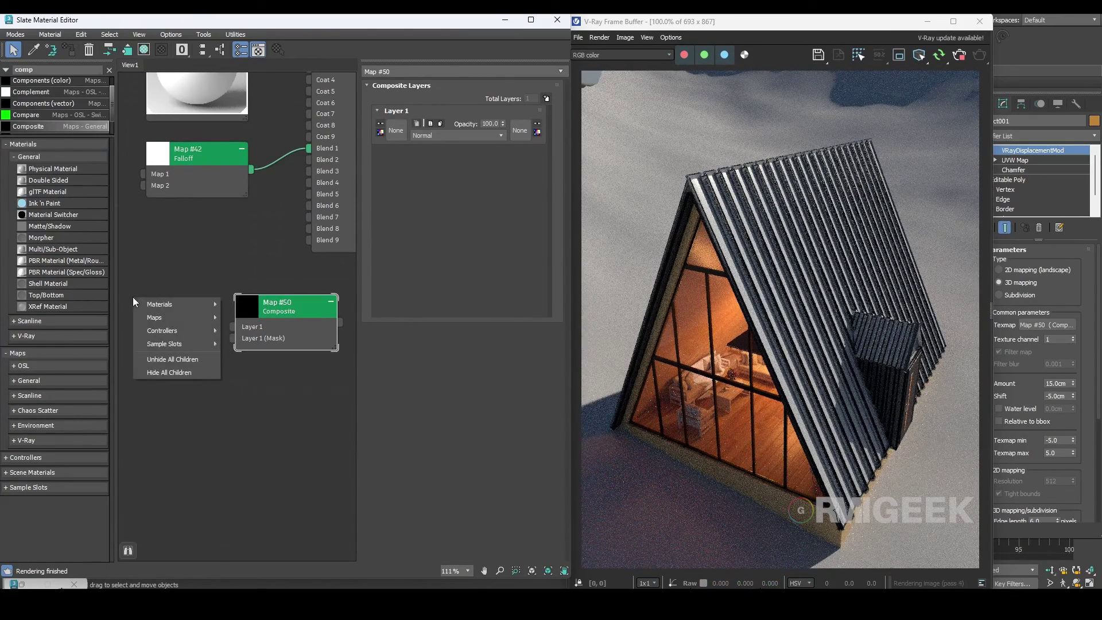
pyautogui.moveTo(183, 314)
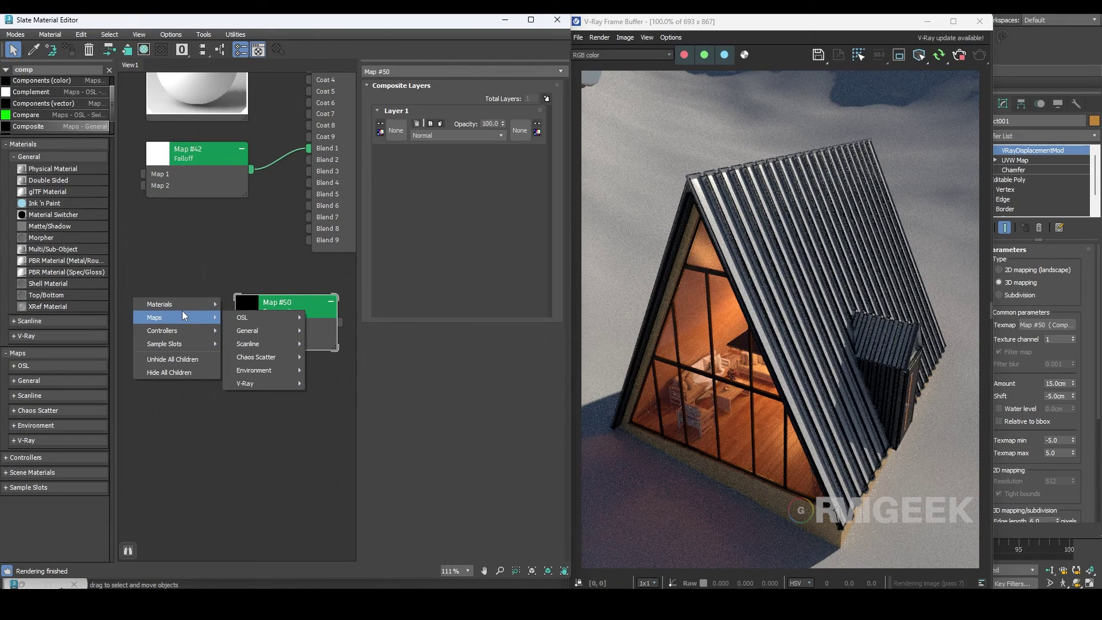
pyautogui.moveTo(255, 332)
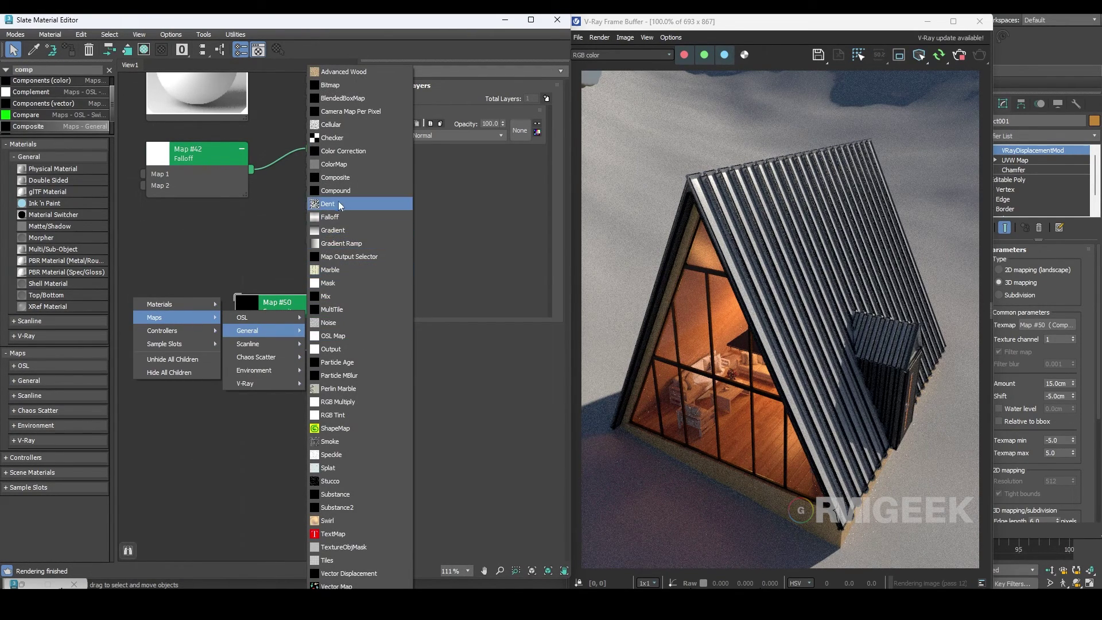
pyautogui.click(329, 324)
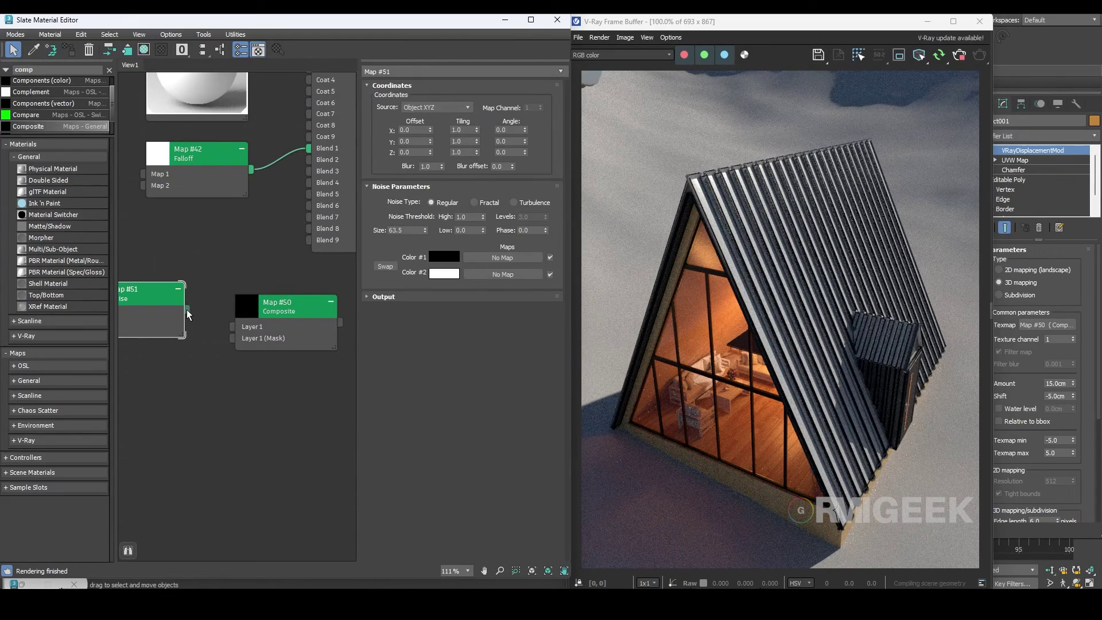
pyautogui.moveTo(188, 310); pyautogui.dragTo(232, 327)
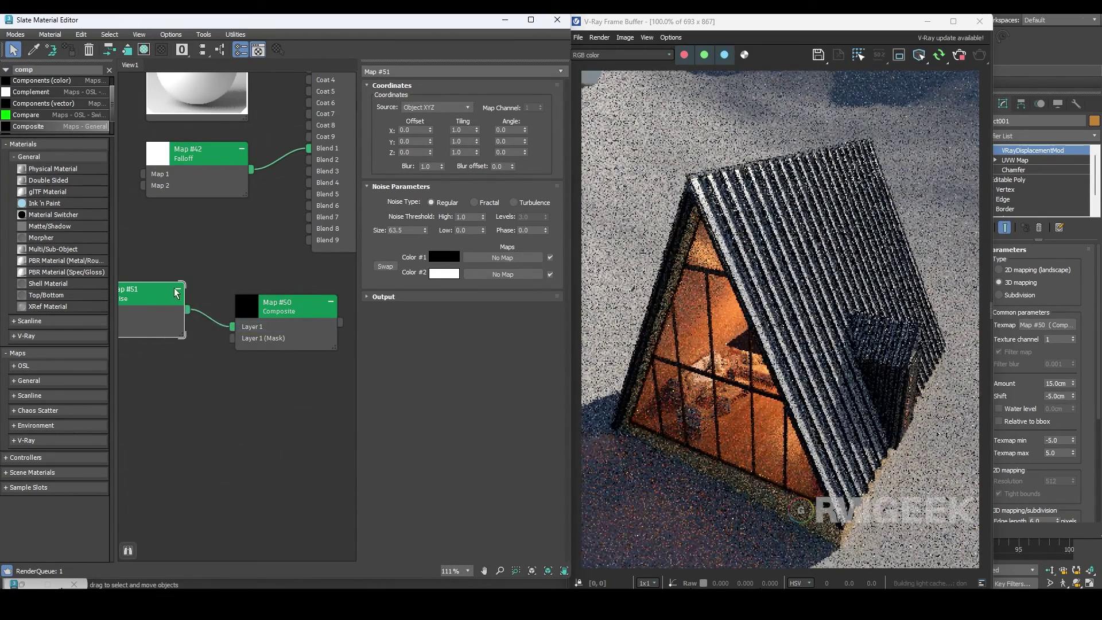
pyautogui.moveTo(152, 292); pyautogui.dragTo(179, 289)
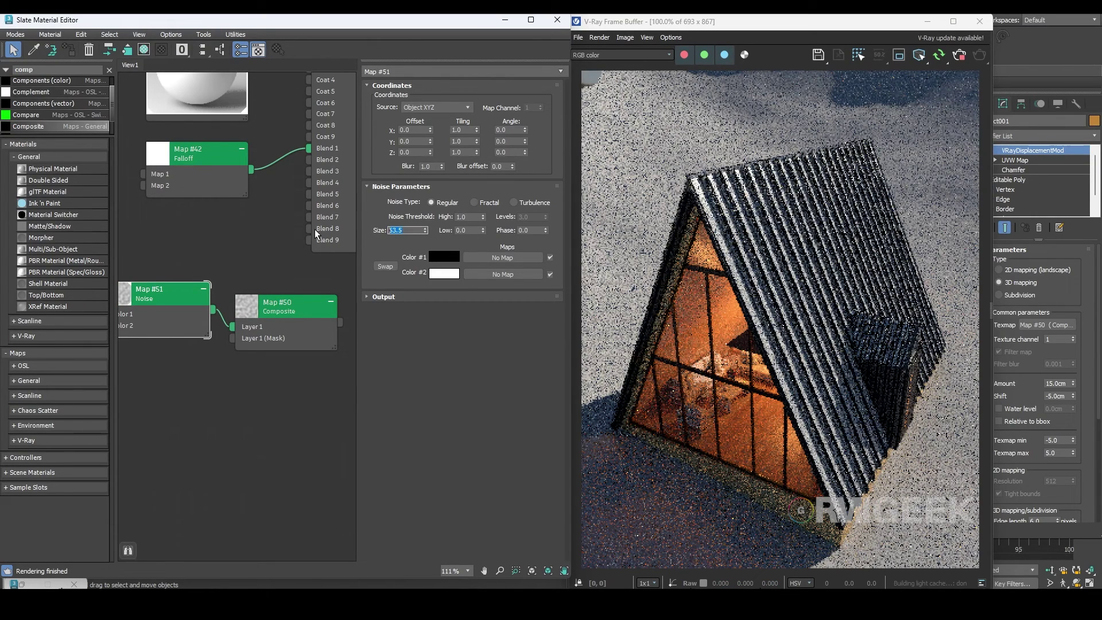
# Set the Noise to Fractal type with size 20 and 10 levels
pyautogui.write('20')
pyautogui.press('Return')
pyautogui.click(488, 205)
pyautogui.doubleClick(531, 217)
pyautogui.write('10')
pyautogui.press('Return')
# Zoom and pan the render to inspect the roughened snowy roof planks
pyautogui.click(699, 411)
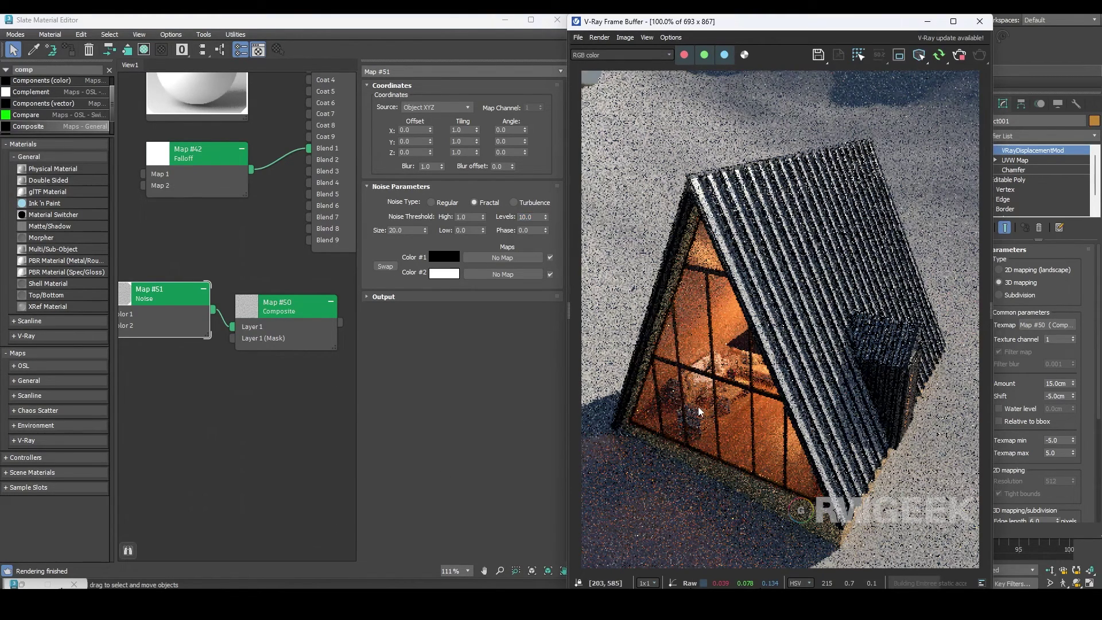
pyautogui.scroll(1, 699, 411)
pyautogui.scroll(1, 784, 418)
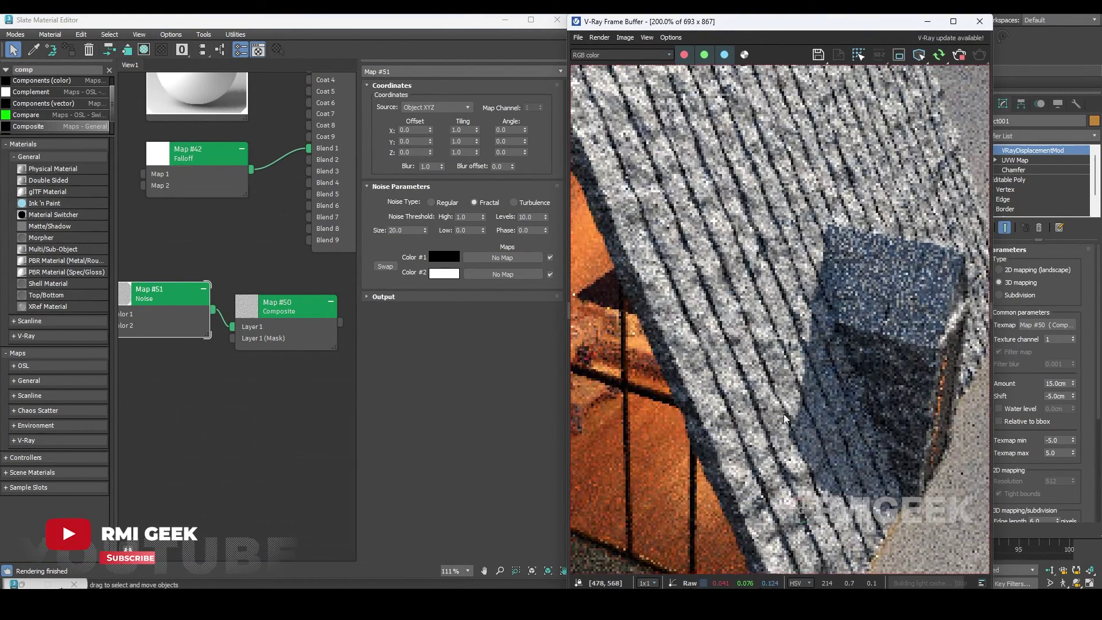
pyautogui.moveTo(785, 418); pyautogui.dragTo(716, 264, button='middle')
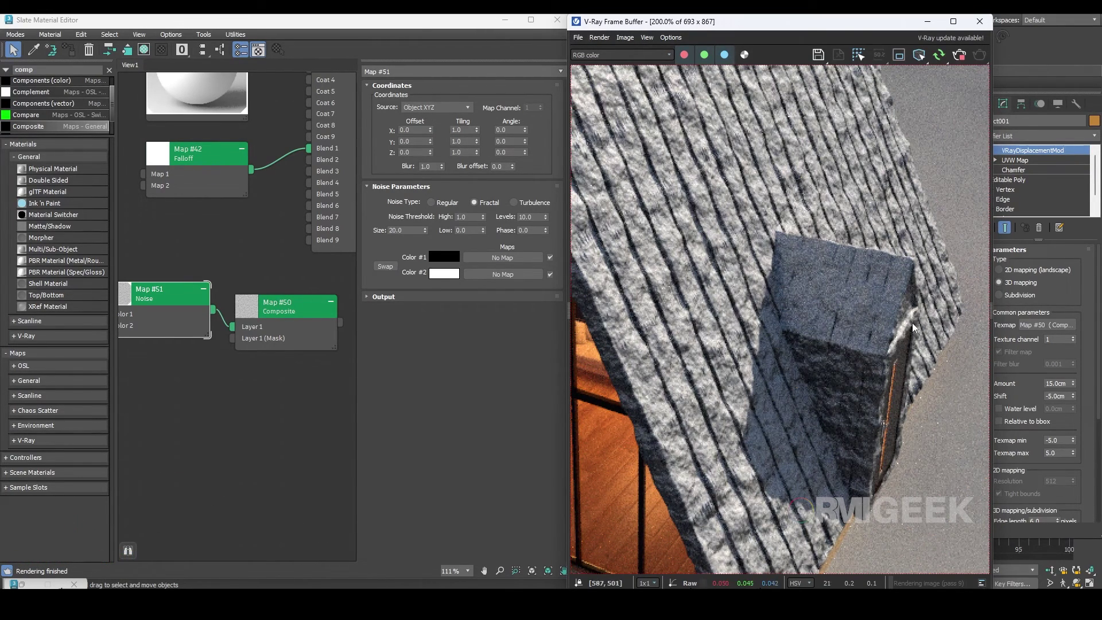
pyautogui.scroll(-3, 853, 362)
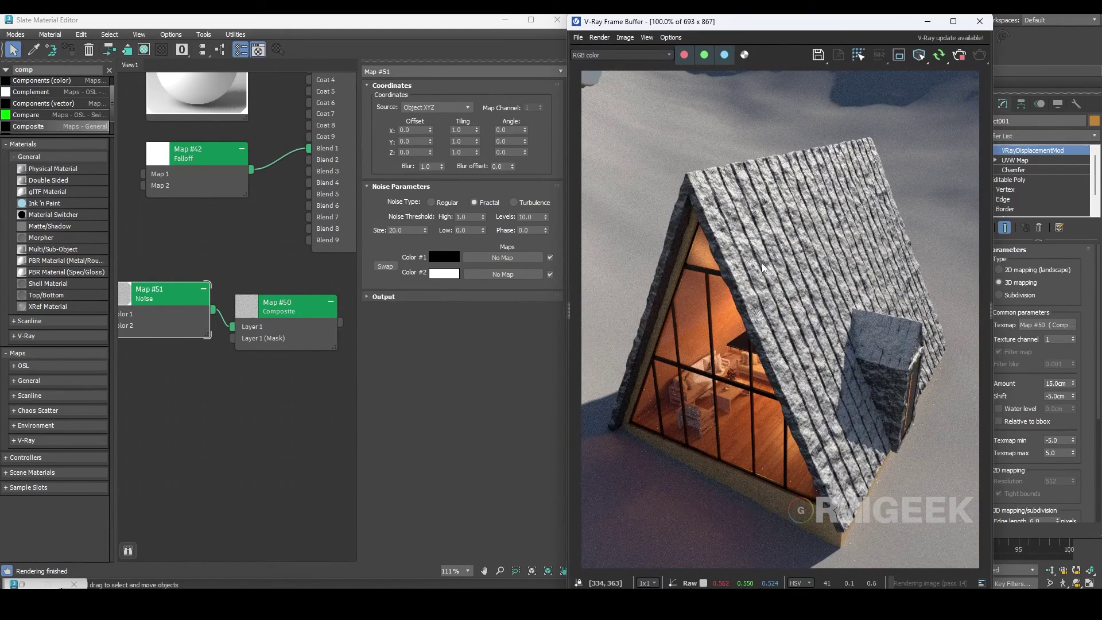
pyautogui.scroll(2, 762, 267)
# Clone the Falloff map and wire the copy (Map #52) into Composite Layer 1's mask
pyautogui.moveTo(209, 149); pyautogui.dragTo(275, 150, button='middle')
pyautogui.doubleClick(275, 150)
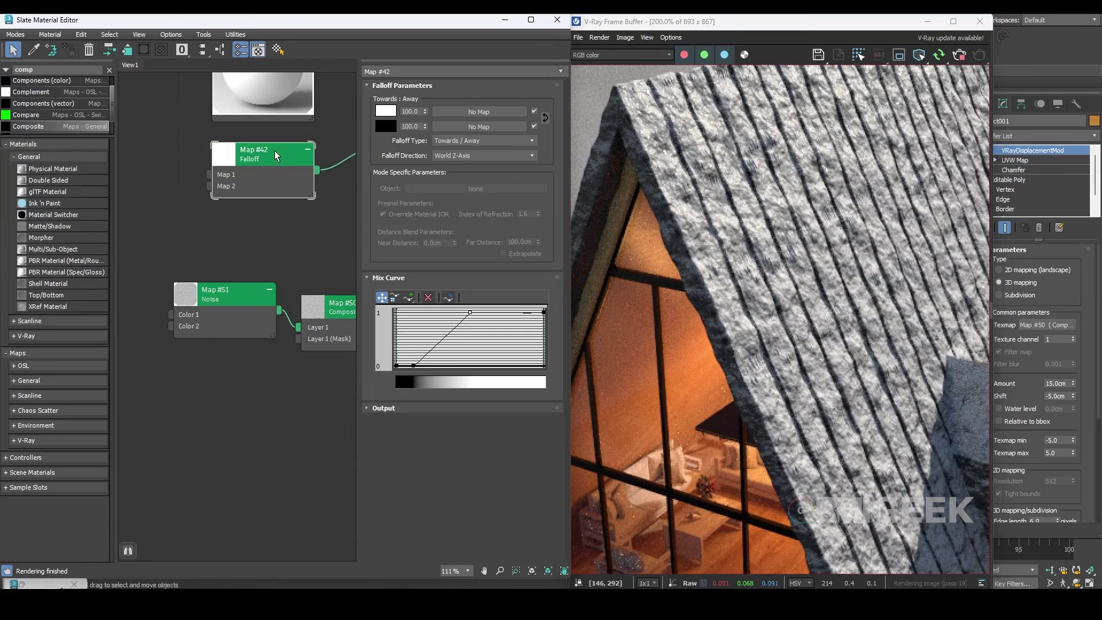
pyautogui.keyDown('shift'); pyautogui.moveTo(274, 150); pyautogui.dragTo(298, 338); pyautogui.keyUp('shift')
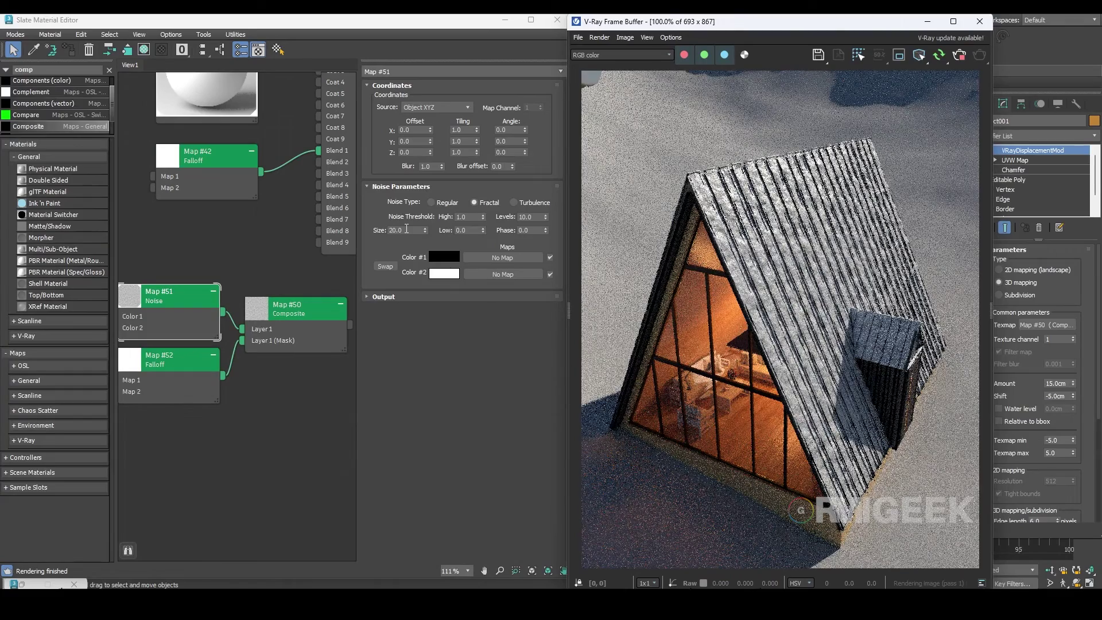
# Change the VRayDisplacementMod shift to 0 cm and inspect the re-rendered roof
pyautogui.doubleClick(1059, 397)
pyautogui.write('0')
pyautogui.press('Return')
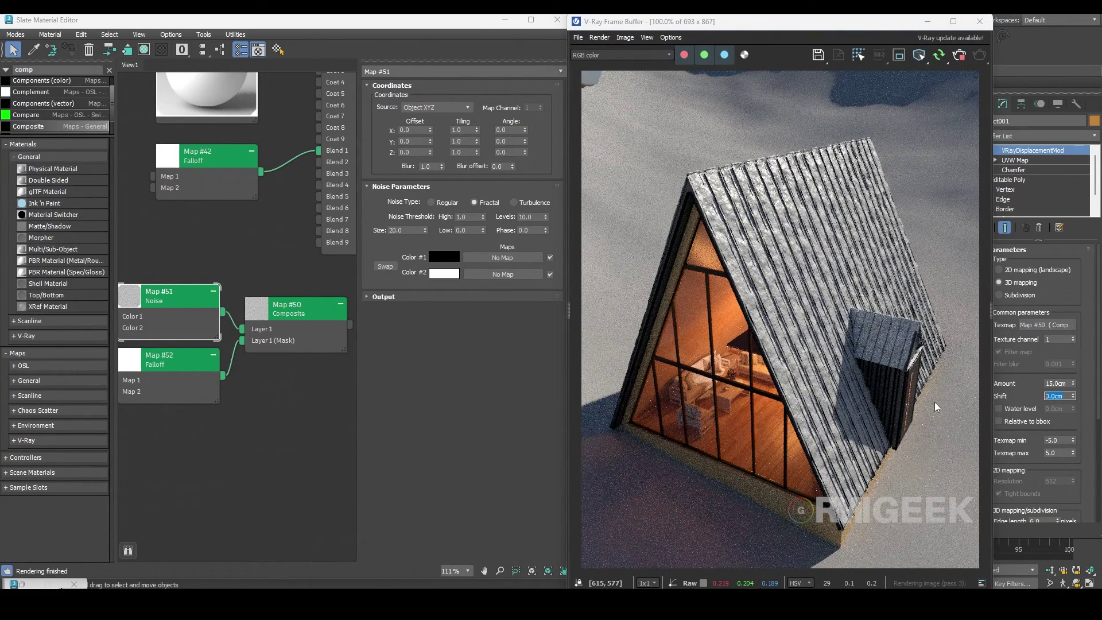
pyautogui.scroll(2, 935, 401)
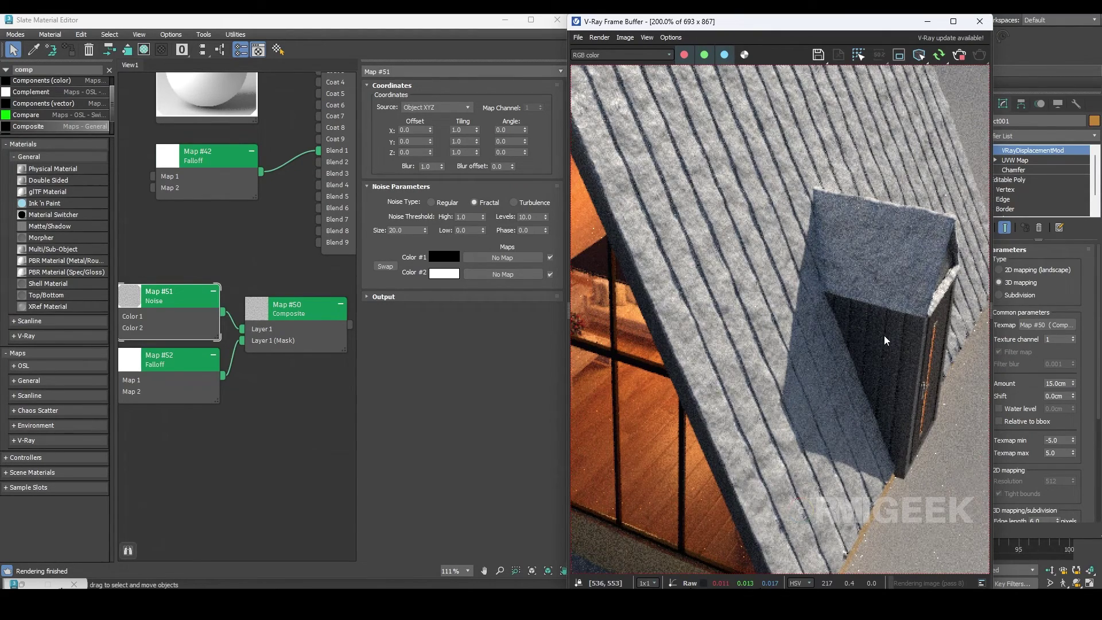
pyautogui.moveTo(686, 215); pyautogui.dragTo(738, 408, button='middle')
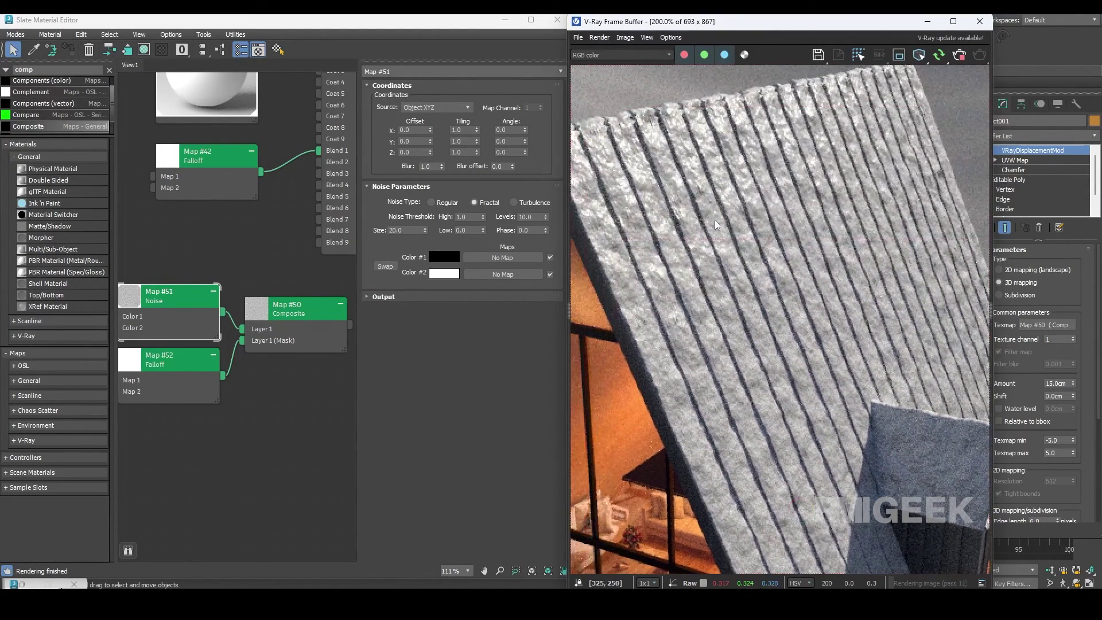
pyautogui.scroll(-2, 729, 232)
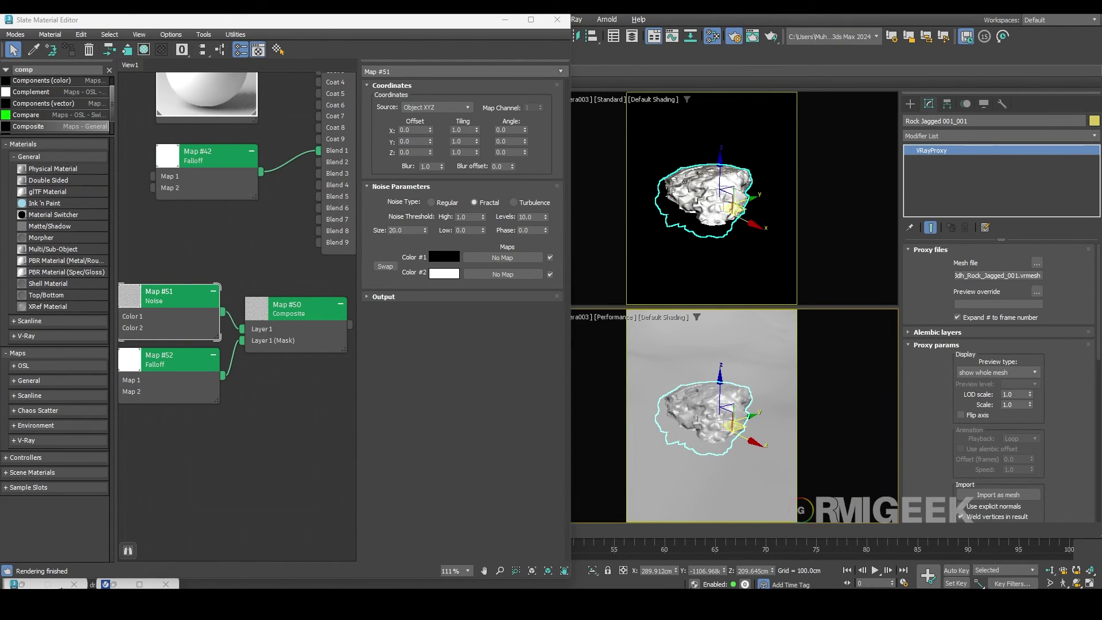
# Re-render the rock on the snow and center the rock's VRayMtl node in the Slate view
pyautogui.click(115, 584)
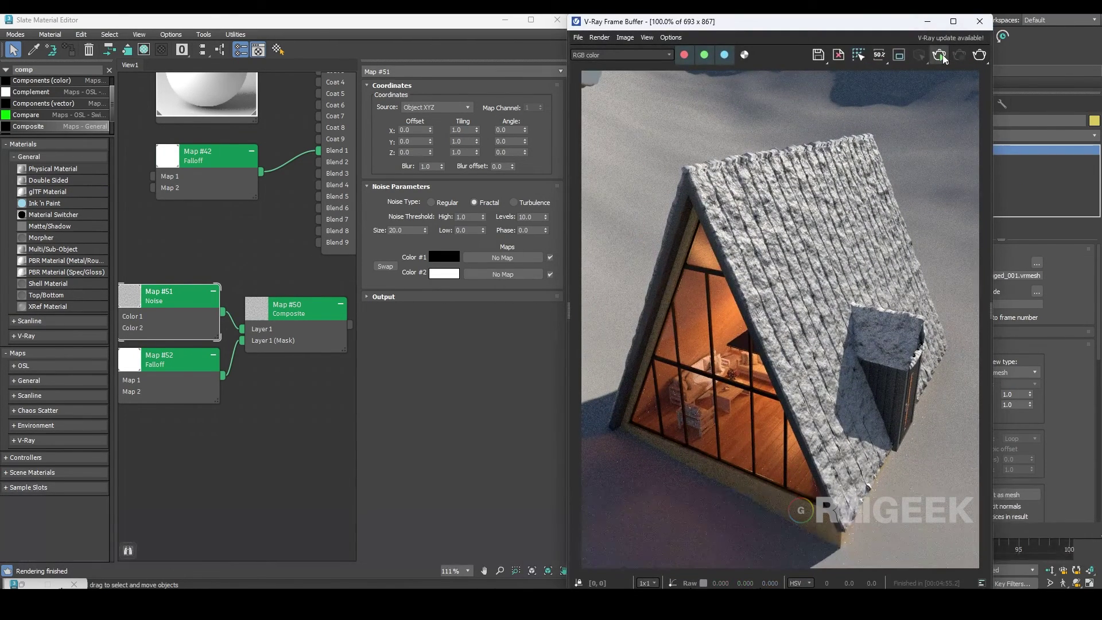
pyautogui.click(943, 56)
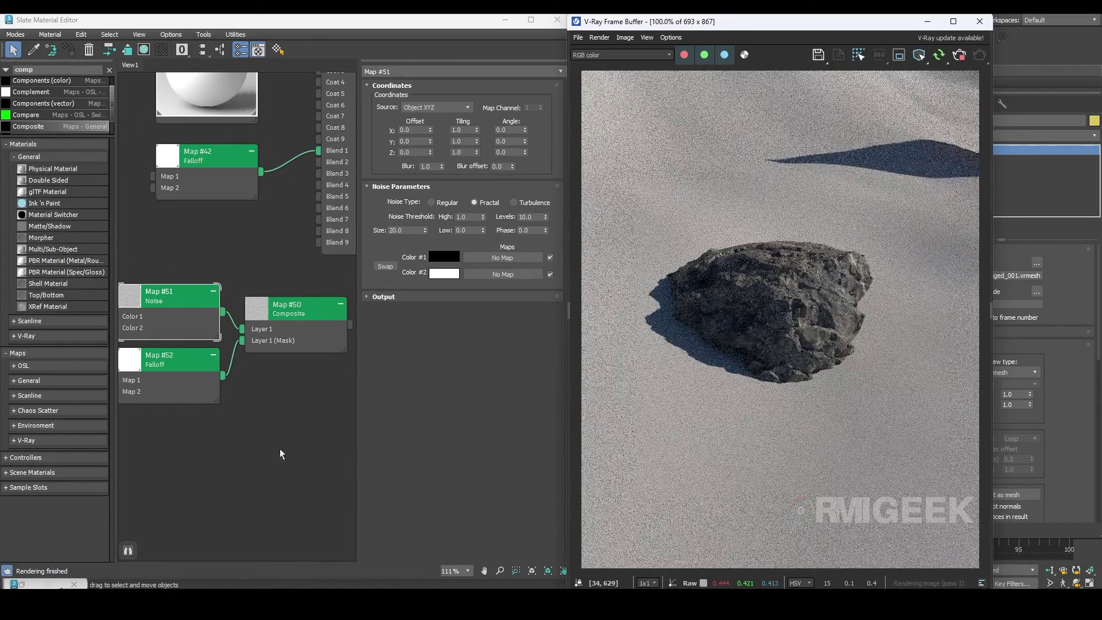
pyautogui.scroll(-5, 280, 446)
pyautogui.scroll(-4, 206, 335)
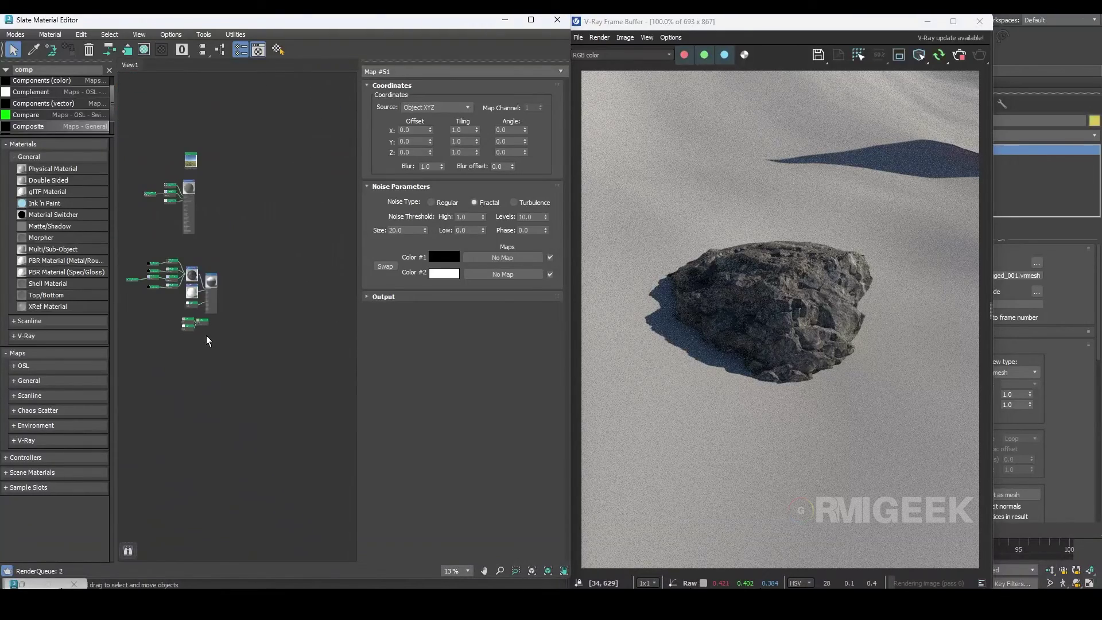
pyautogui.scroll(4, 181, 187)
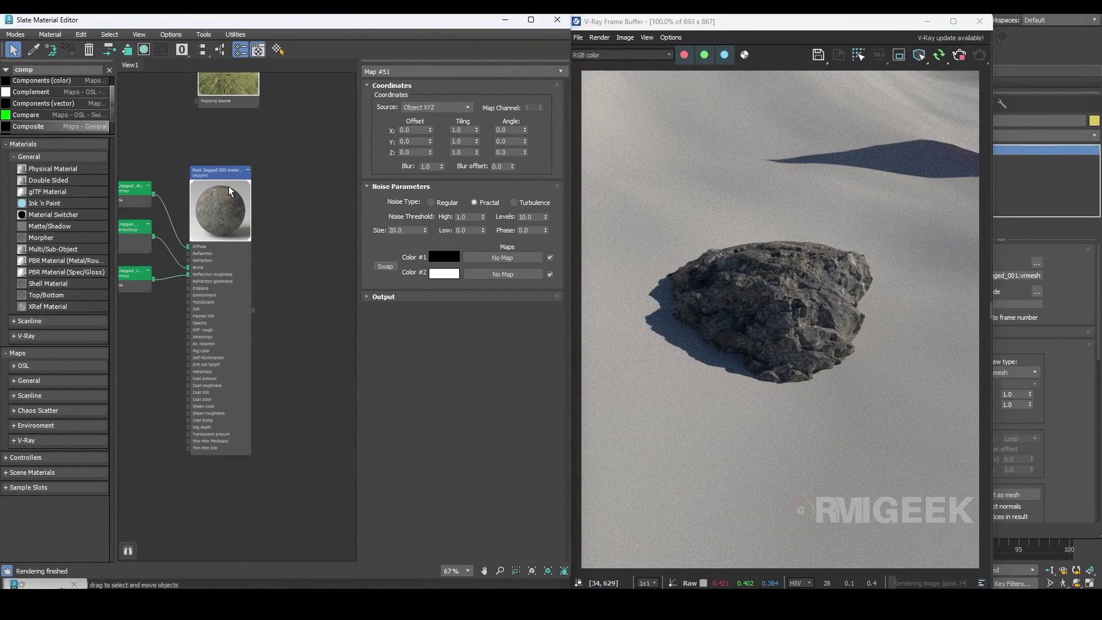
pyautogui.moveTo(229, 186); pyautogui.dragTo(243, 191, button='middle')
pyautogui.moveTo(308, 222); pyautogui.dragTo(285, 222, button='middle')
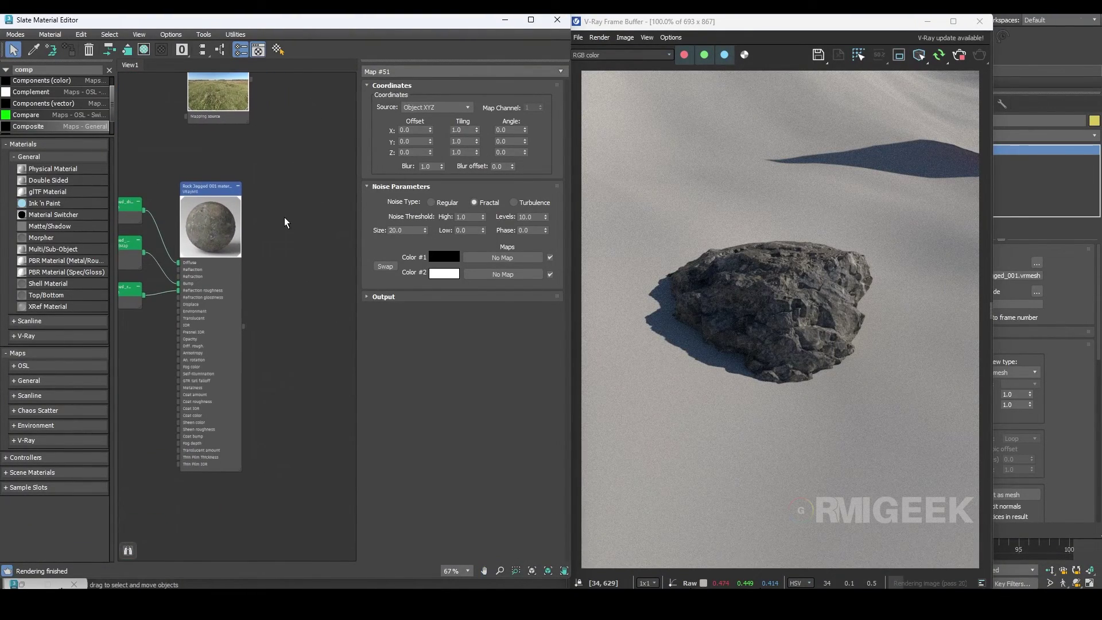
# Create a VRayBlendMtl and wire the Rock Jagged 001 VRayMtl into its Base material
pyautogui.rightClick(284, 217)
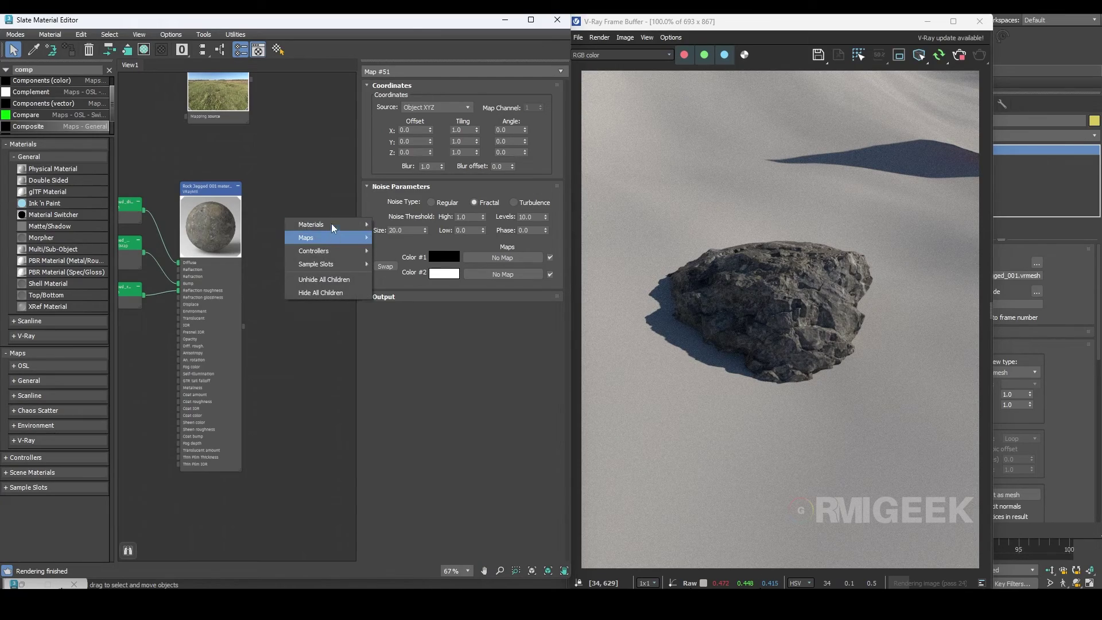
pyautogui.moveTo(331, 224)
pyautogui.moveTo(409, 252)
pyautogui.click(490, 278)
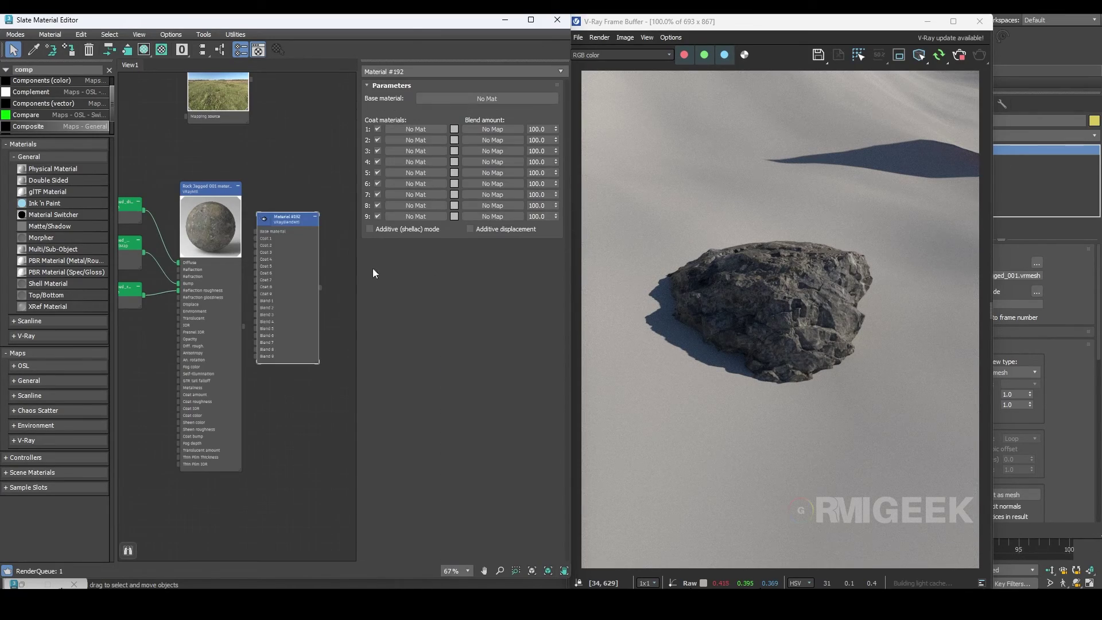
pyautogui.scroll(5, 220, 232)
pyautogui.click(233, 140)
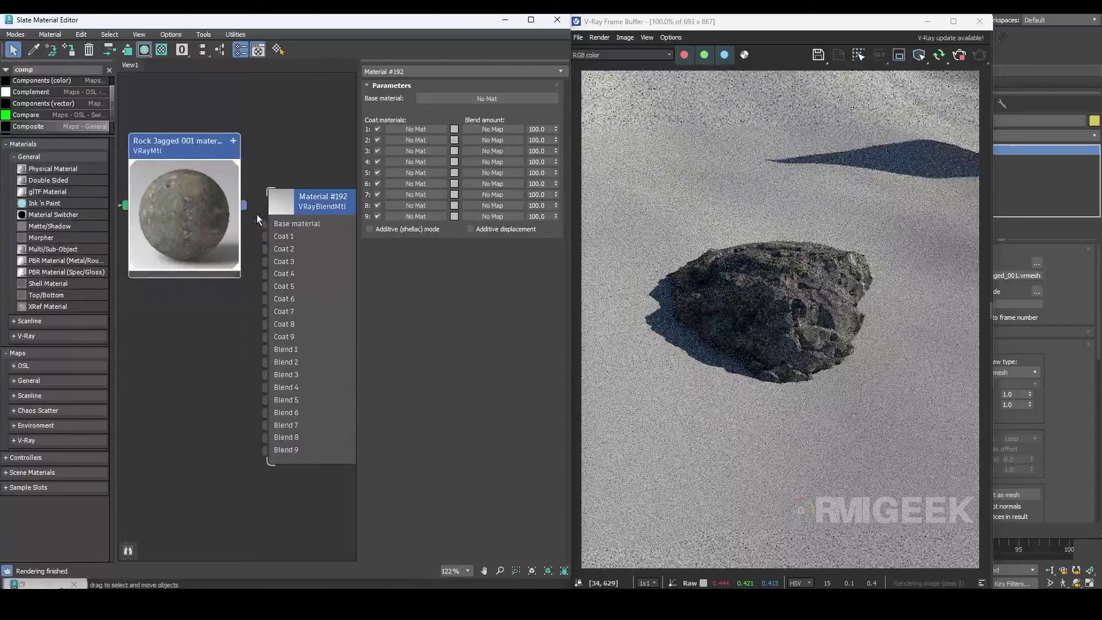
pyautogui.moveTo(244, 205); pyautogui.dragTo(264, 226)
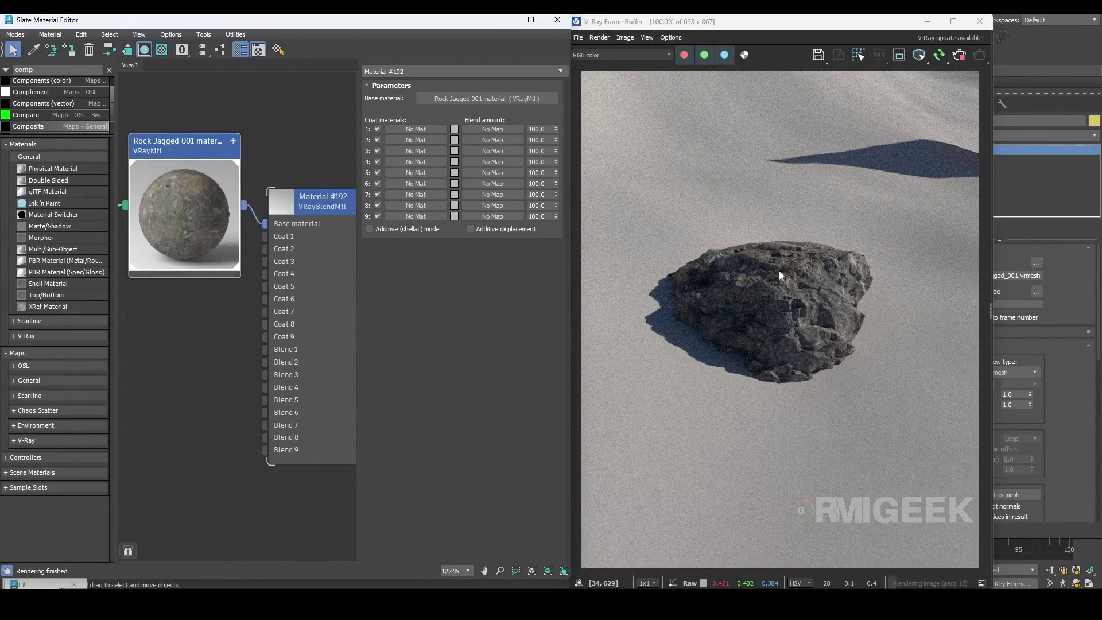
# Select the rock object and assign blend Material #192 to it
pyautogui.click(805, 305)
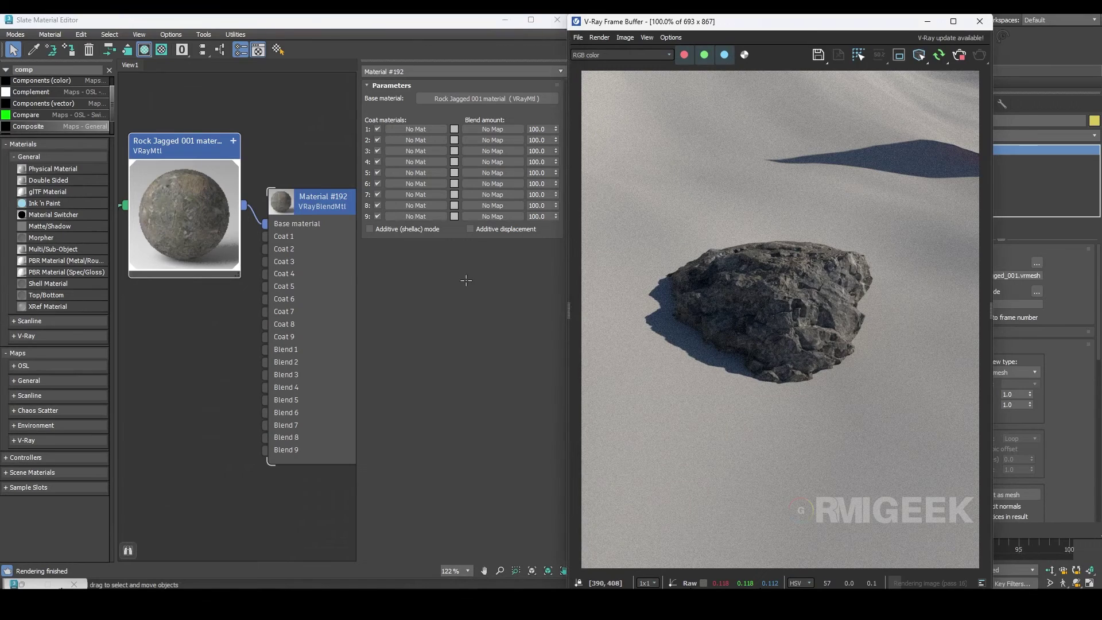
pyautogui.rightClick(320, 198)
pyautogui.click(694, 480)
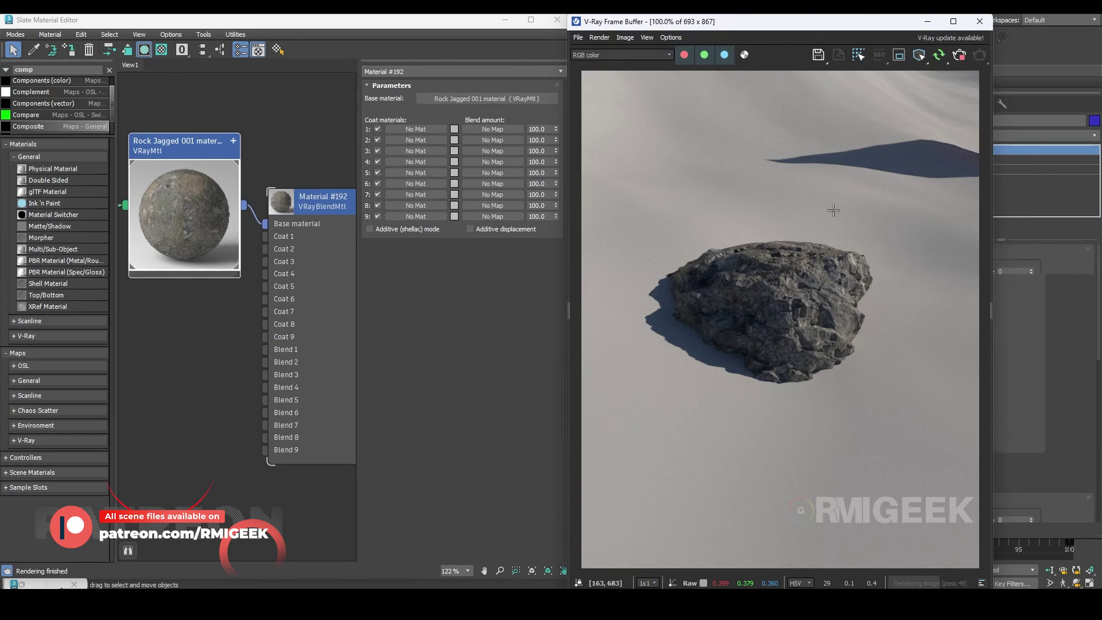
pyautogui.click(927, 21)
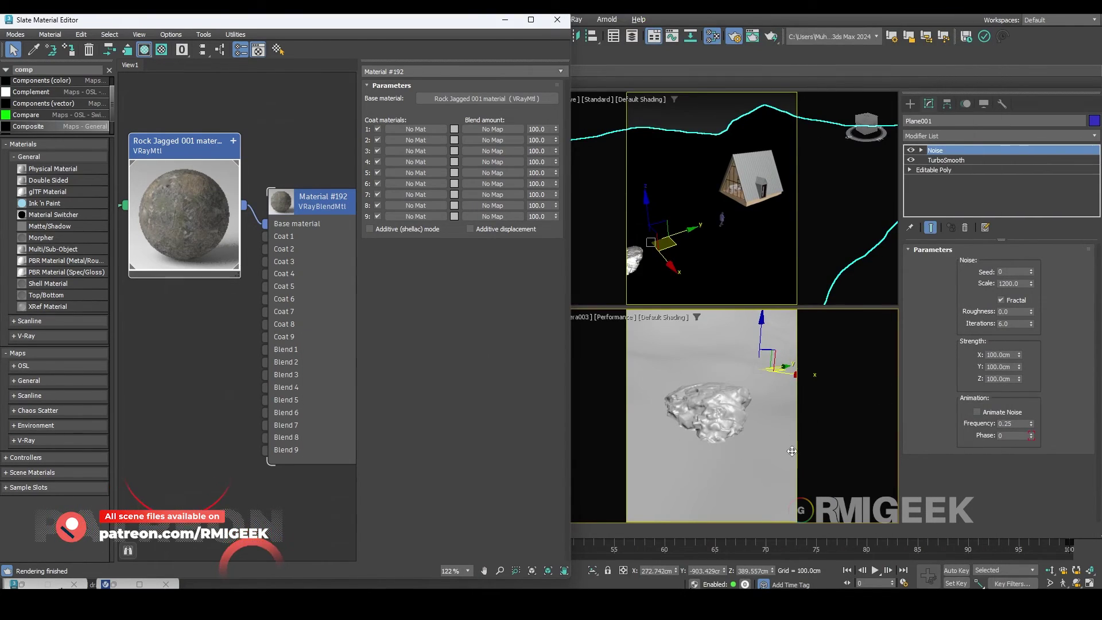
pyautogui.hotkey('shift', 'q')
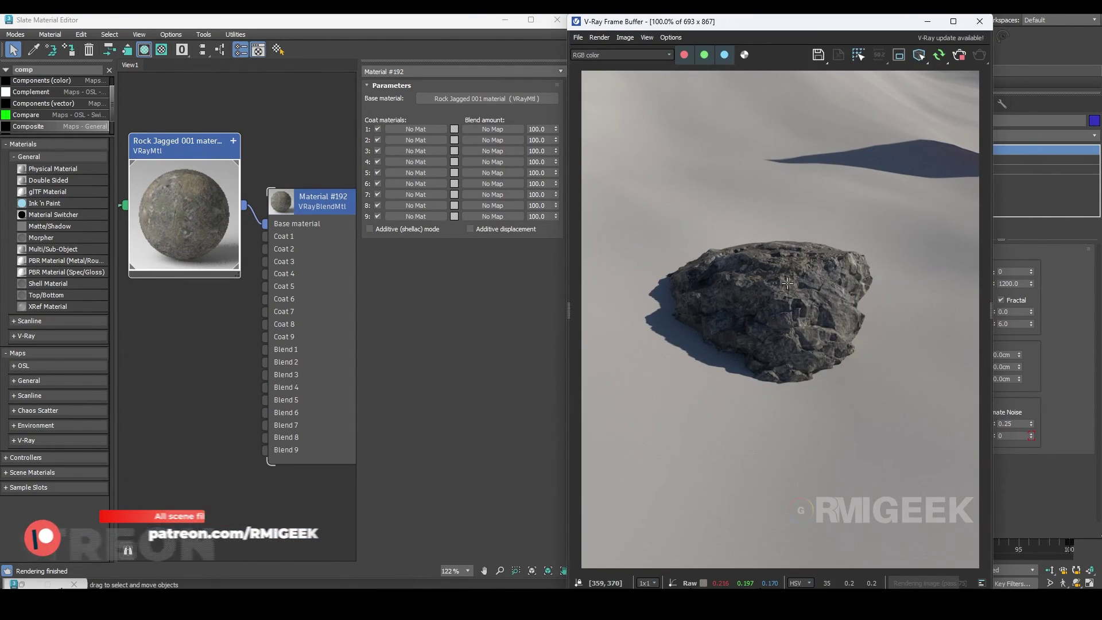
pyautogui.click(775, 269)
pyautogui.click(926, 22)
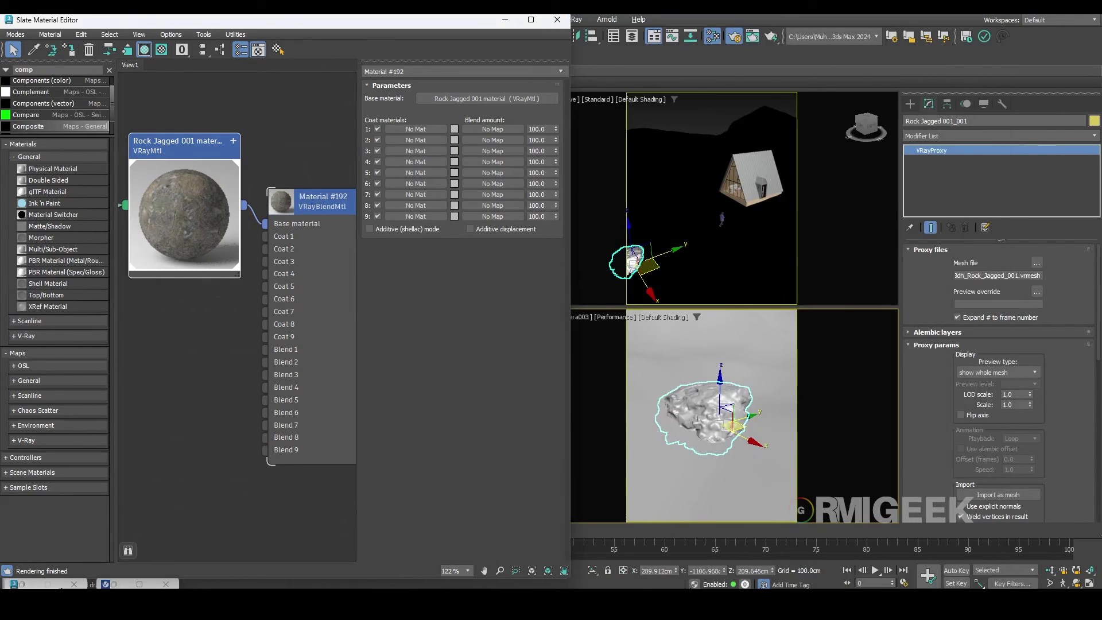
pyautogui.click(132, 584)
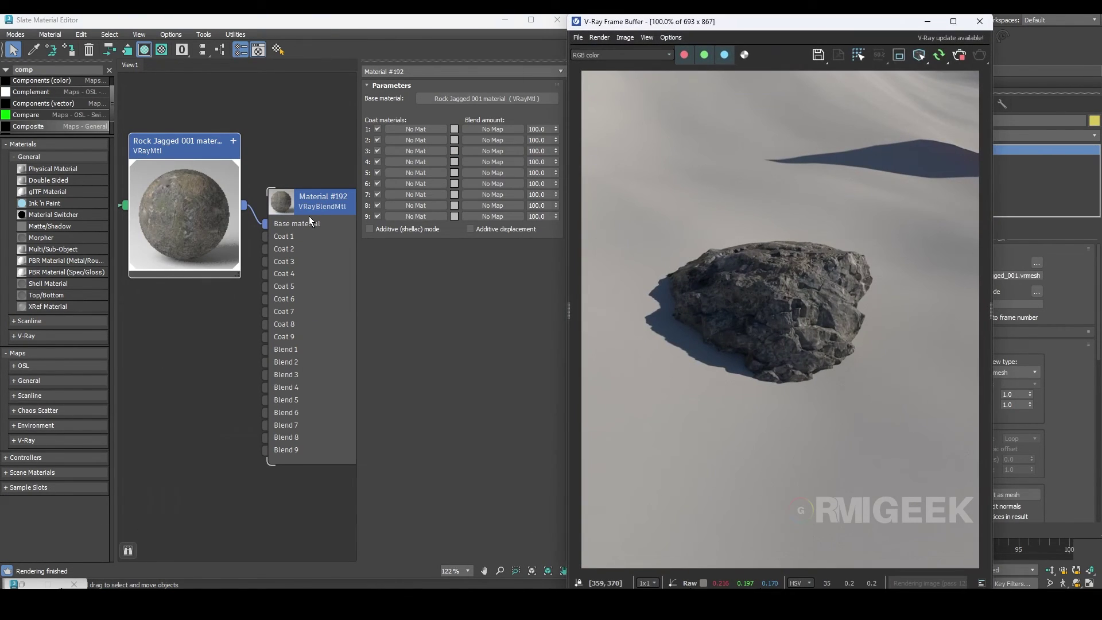
pyautogui.rightClick(311, 221)
pyautogui.click(342, 236)
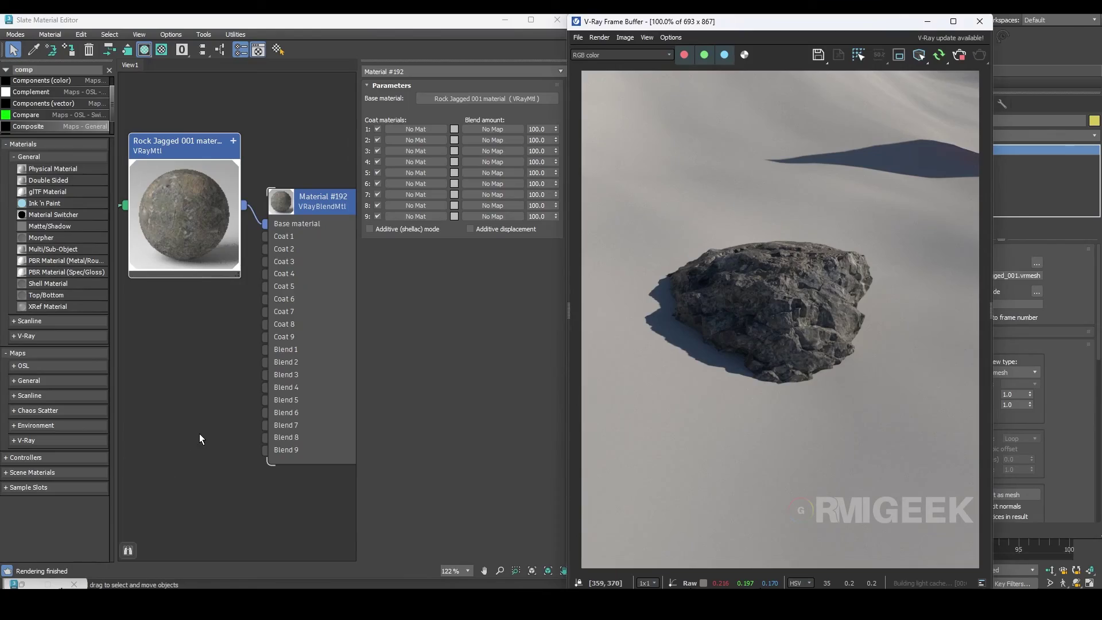
# Clone the white VRayMtl as Material #193 and wire it into Coat 1 of Material #192
pyautogui.scroll(-5, 239, 415)
pyautogui.moveTo(221, 436); pyautogui.dragTo(255, 270, button='middle')
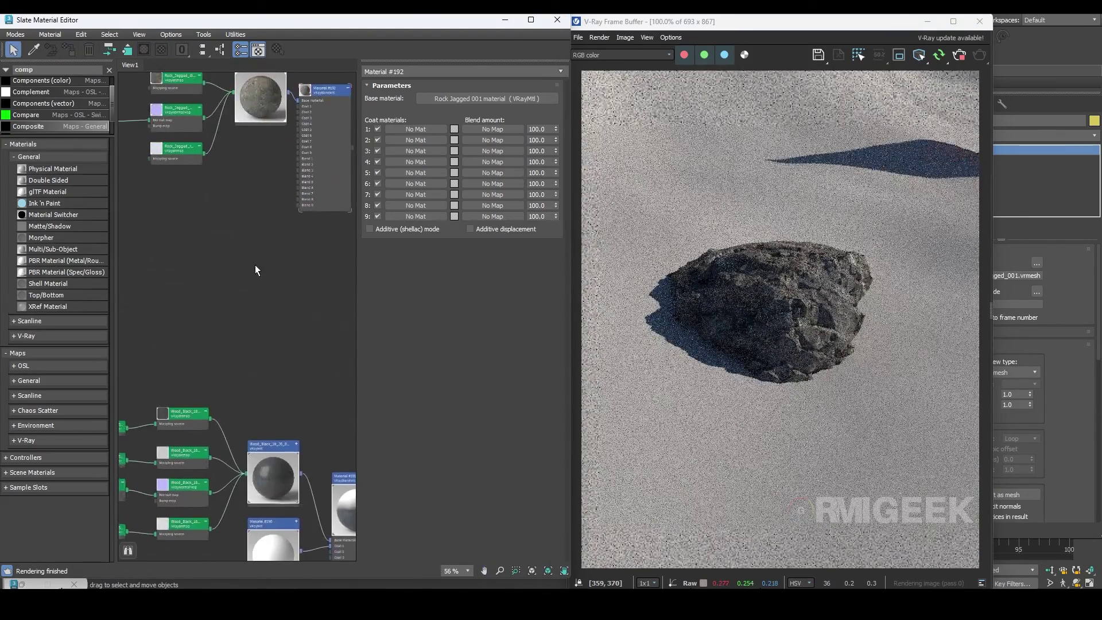
pyautogui.scroll(2, 268, 469)
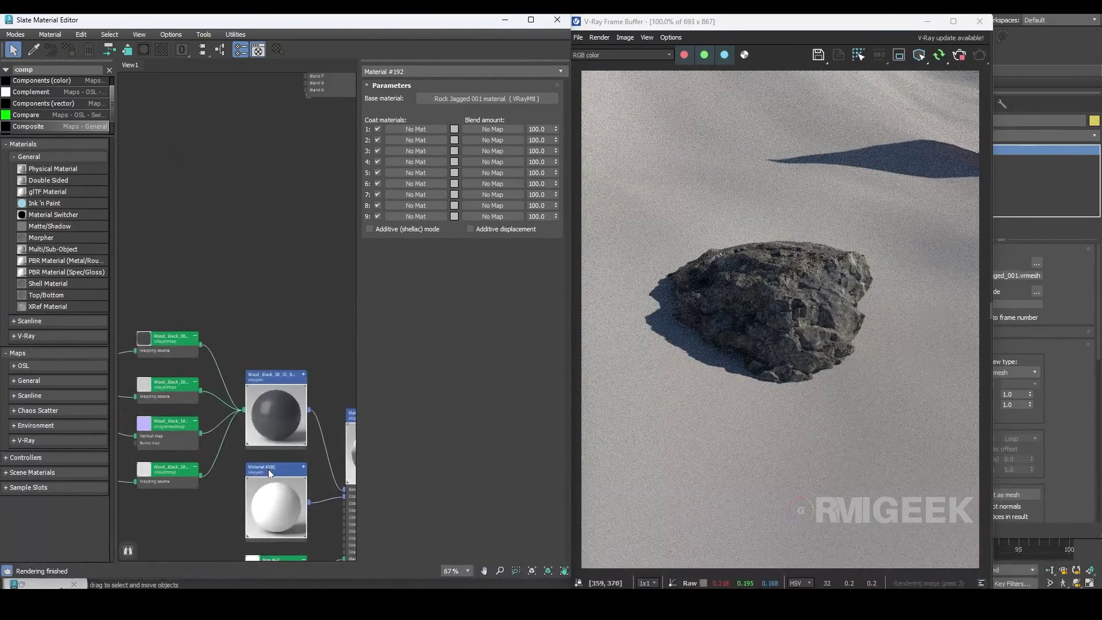
pyautogui.keyDown('shift'); pyautogui.moveTo(268, 472); pyautogui.dragTo(267, 81); pyautogui.keyUp('shift')
pyautogui.moveTo(267, 81); pyautogui.dragTo(257, 349, button='middle')
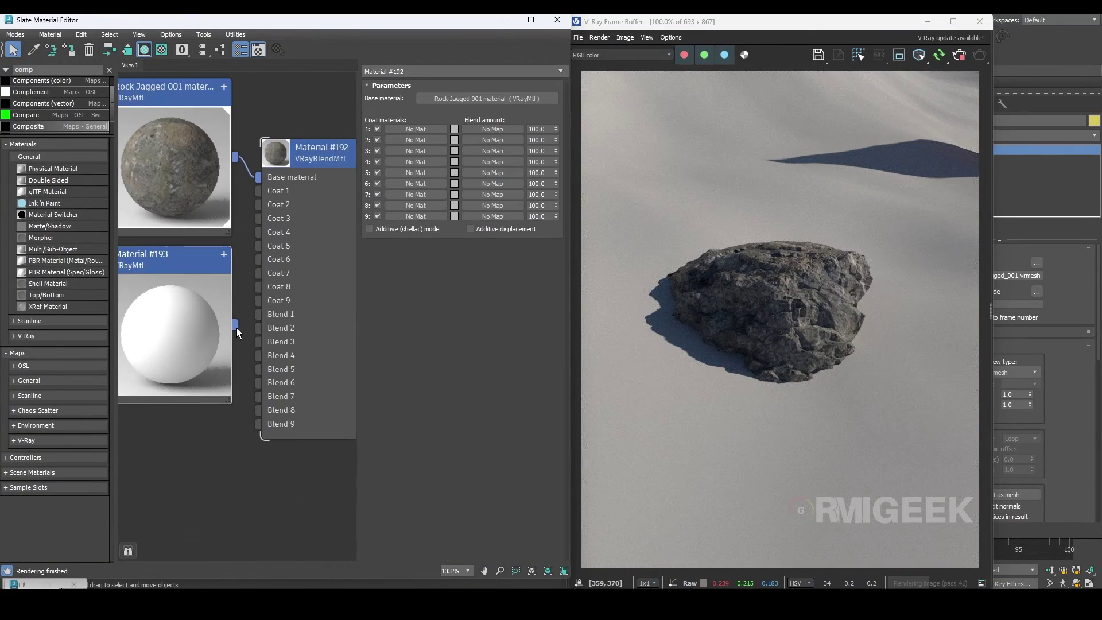
pyautogui.moveTo(235, 325); pyautogui.dragTo(258, 191)
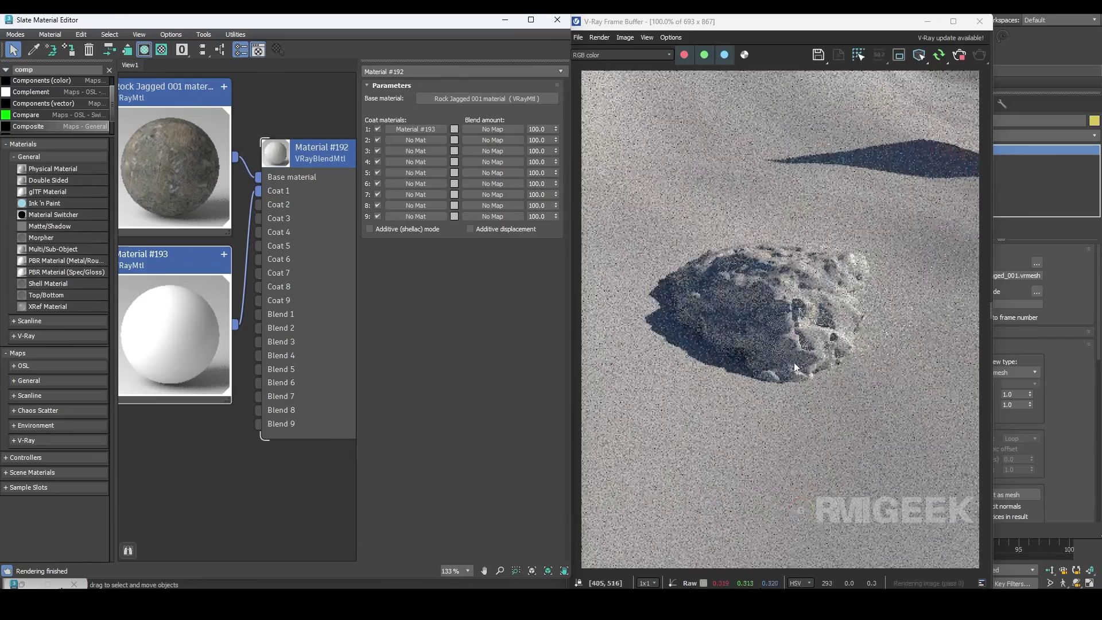
pyautogui.scroll(-3, 244, 419)
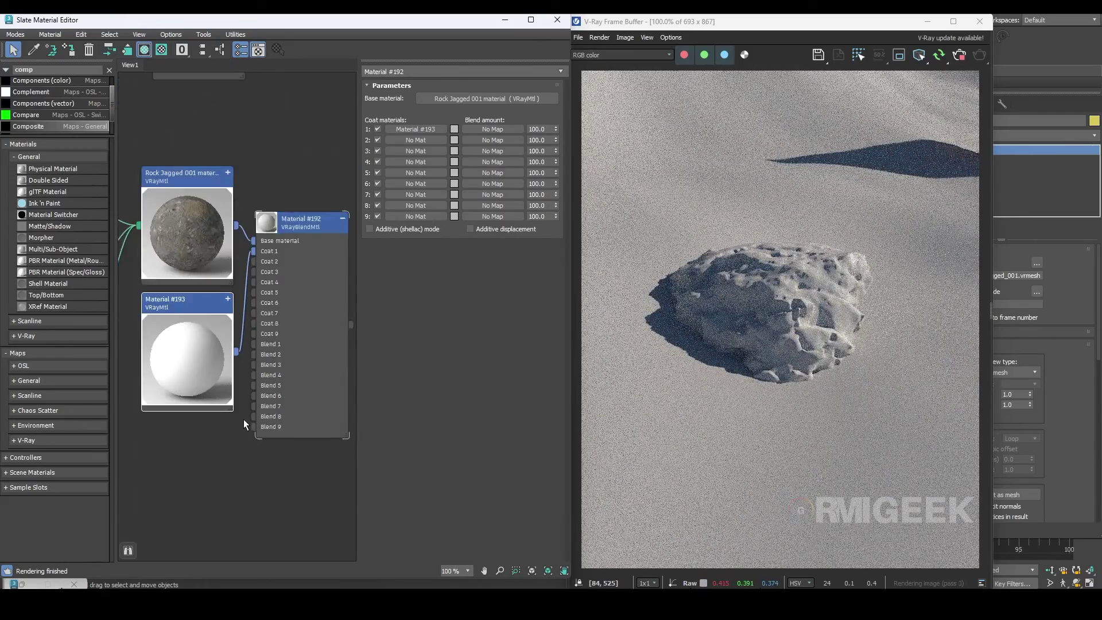
pyautogui.hotkey('ctrl', 'p')
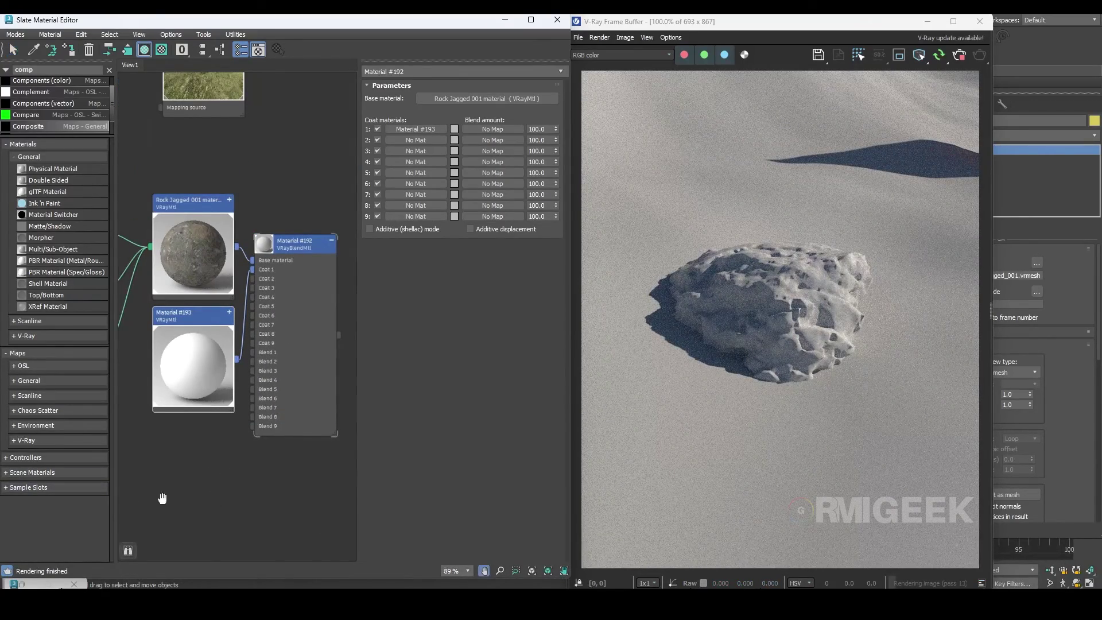
pyautogui.moveTo(160, 504); pyautogui.dragTo(185, 258)
pyautogui.scroll(-3, 185, 275)
# Copy the Falloff map as Map #53 and connect it to Blend 1 of Material #192
pyautogui.press('s')
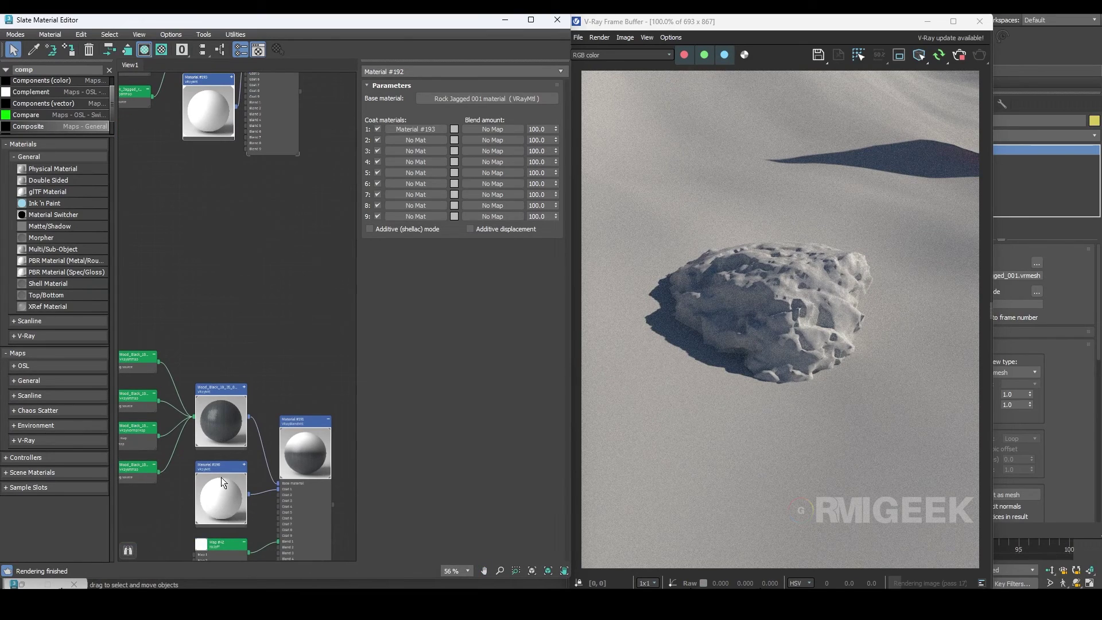
pyautogui.keyDown('shift'); pyautogui.moveTo(219, 545); pyautogui.dragTo(202, 154); pyautogui.keyUp('shift')
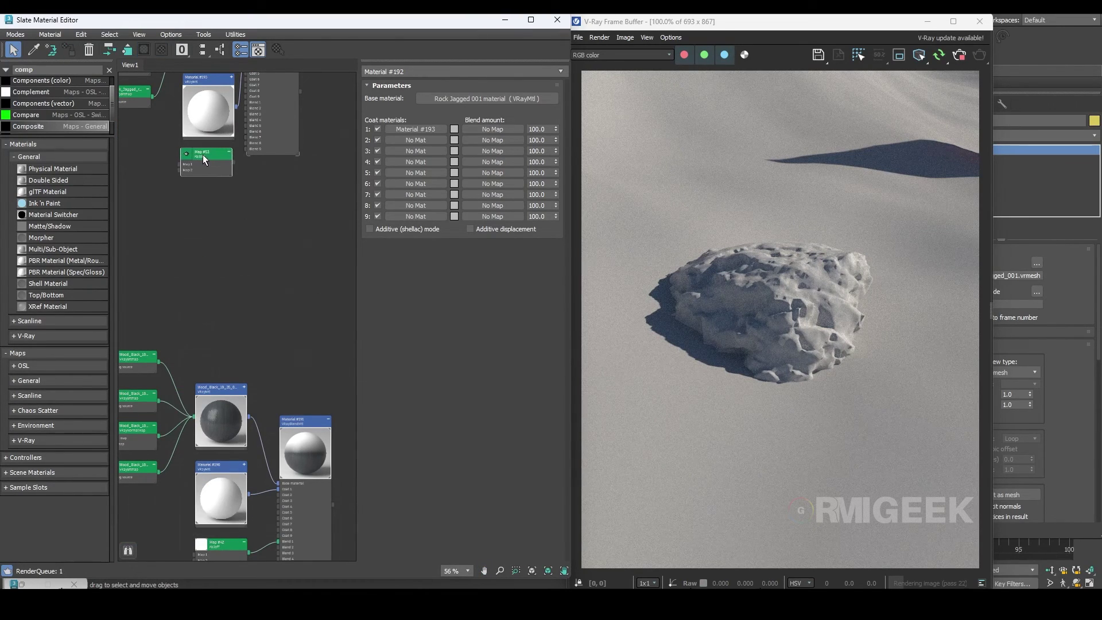
pyautogui.doubleClick(206, 158)
pyautogui.scroll(5, 274, 368)
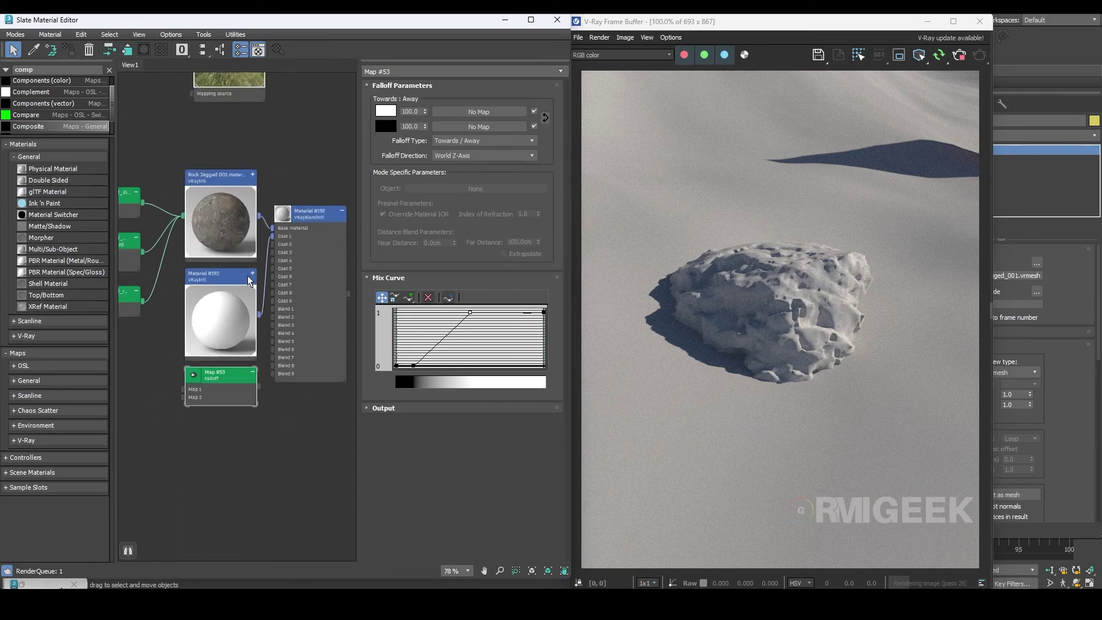
pyautogui.moveTo(265, 448); pyautogui.dragTo(288, 326)
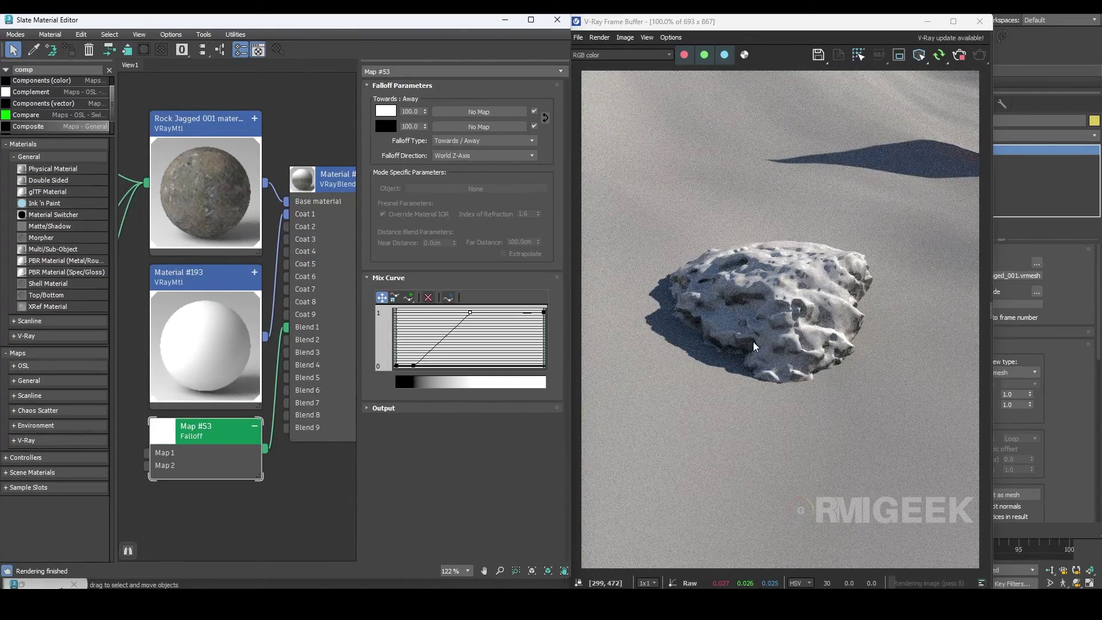
pyautogui.scroll(1, 753, 342)
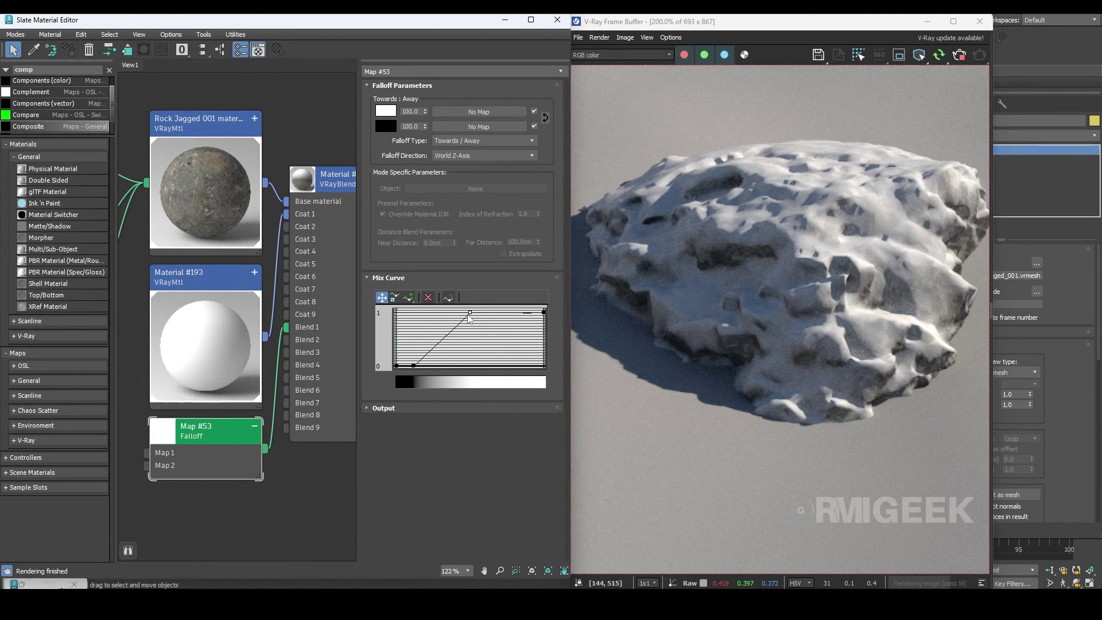
# Drag Map #53's upper mix-curve point left twice to make the falloff steeper
pyautogui.moveTo(470, 313); pyautogui.dragTo(444, 309)
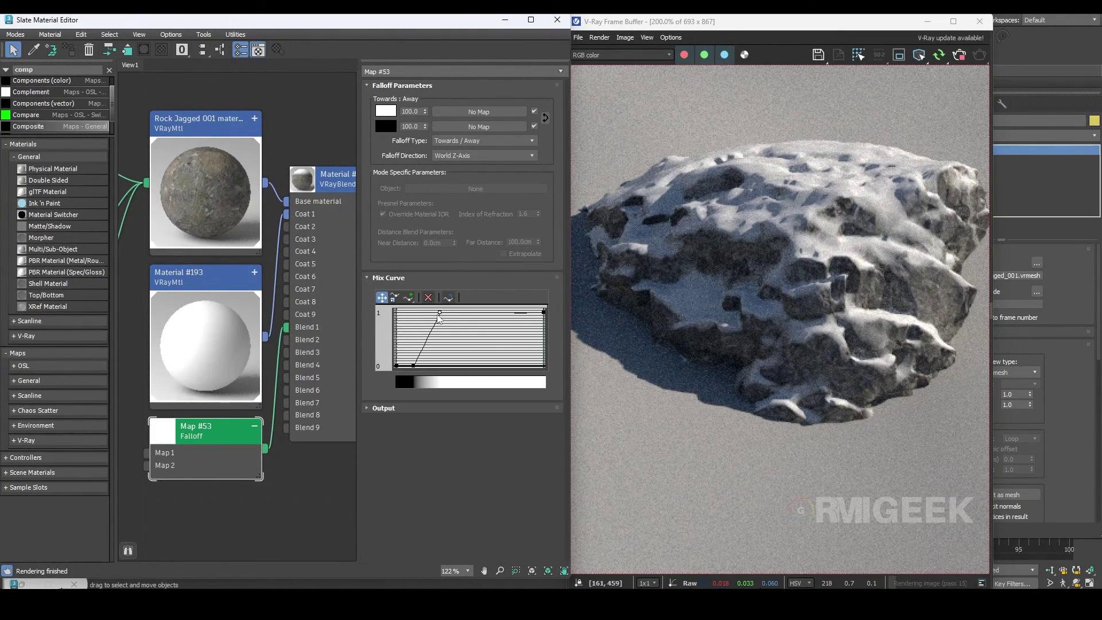
pyautogui.moveTo(439, 315); pyautogui.dragTo(433, 313)
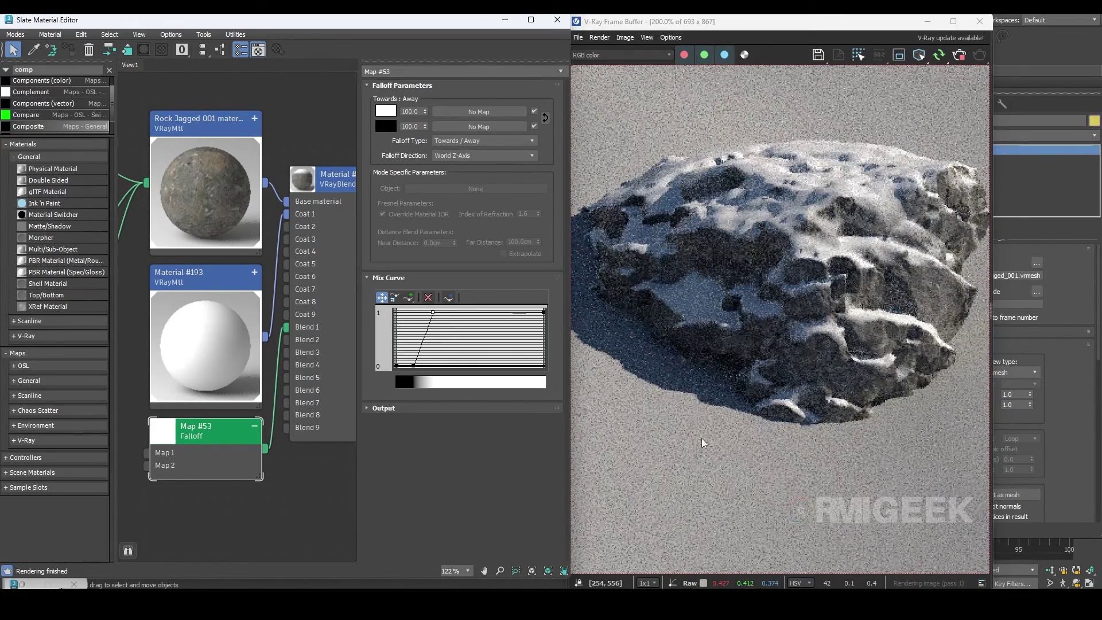
pyautogui.scroll(-2, 785, 308)
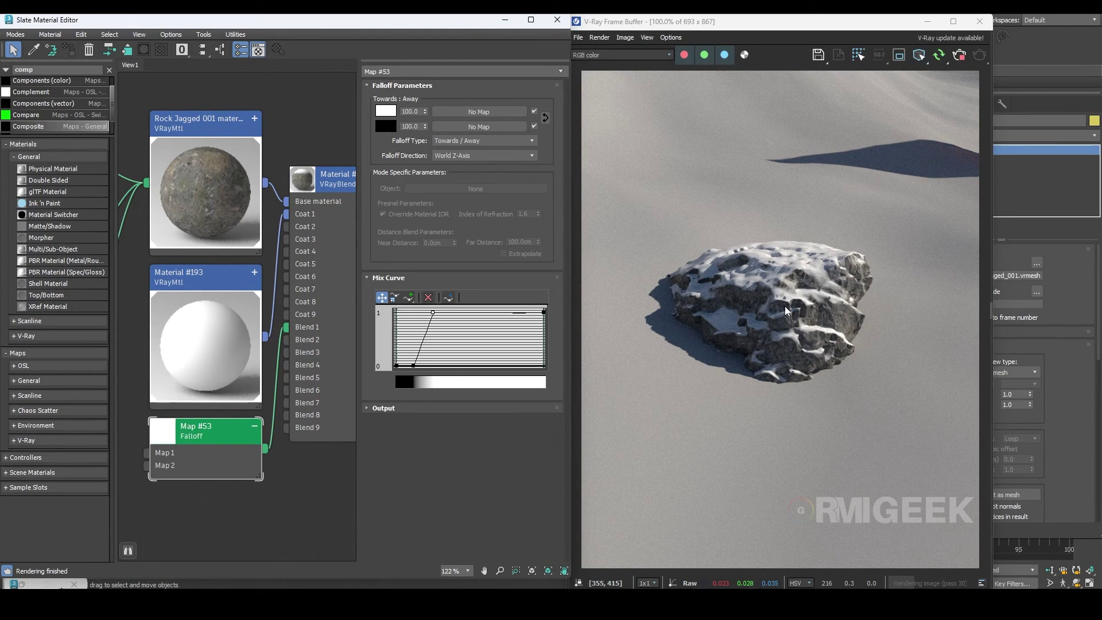
# Add a VRayDisplacementMod to the rock proxy from the Modifier List
pyautogui.click(1038, 138)
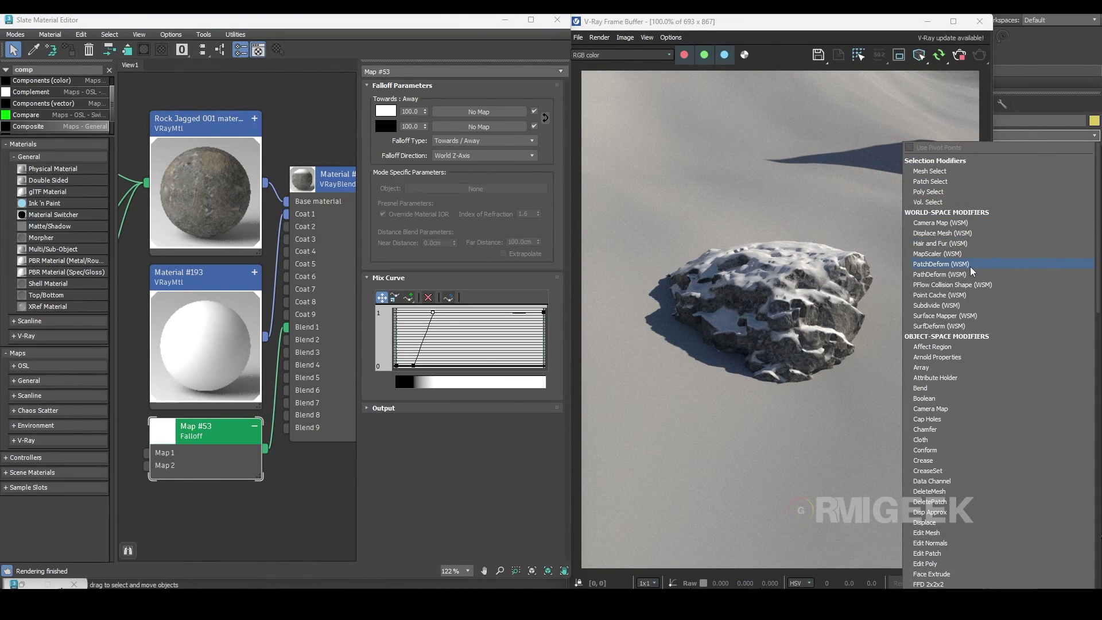
pyautogui.click(960, 162)
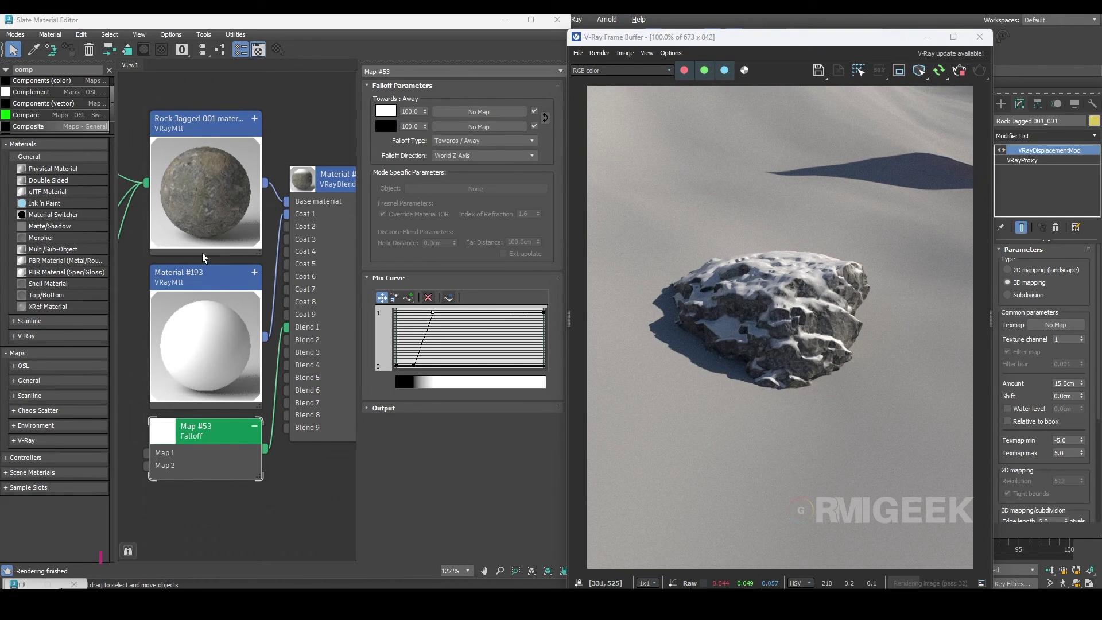
pyautogui.scroll(-10, 248, 430)
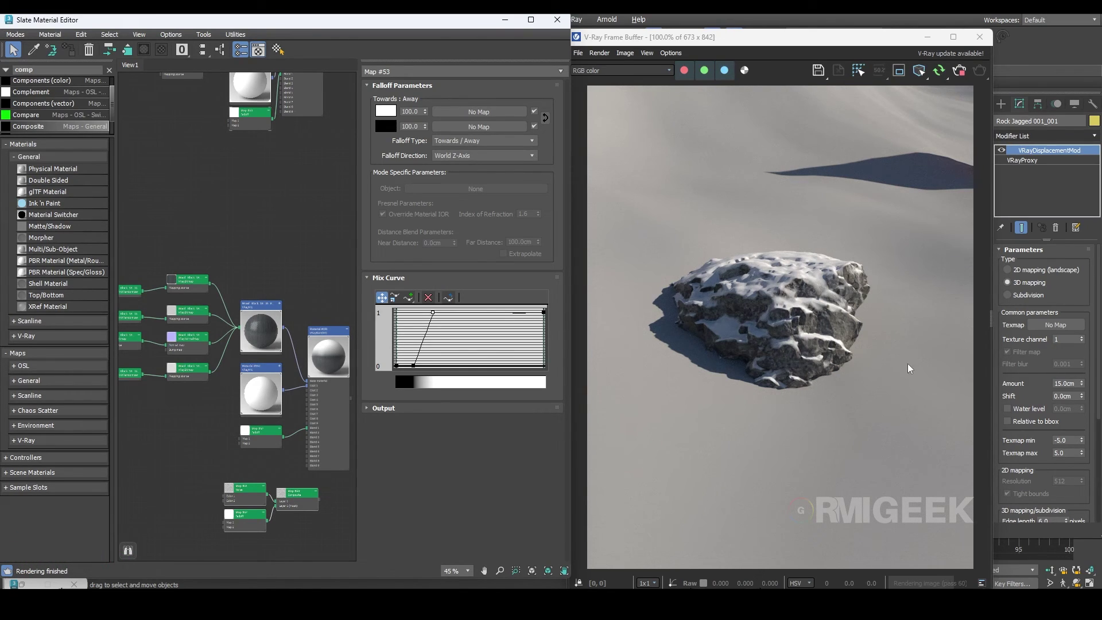
# Duplicate the noise/falloff/composite nodes, swapping the falloff for a Map #53 copy as the mask
pyautogui.keyDown('shift'); pyautogui.moveTo(298, 495); pyautogui.dragTo(302, 151); pyautogui.keyUp('shift')
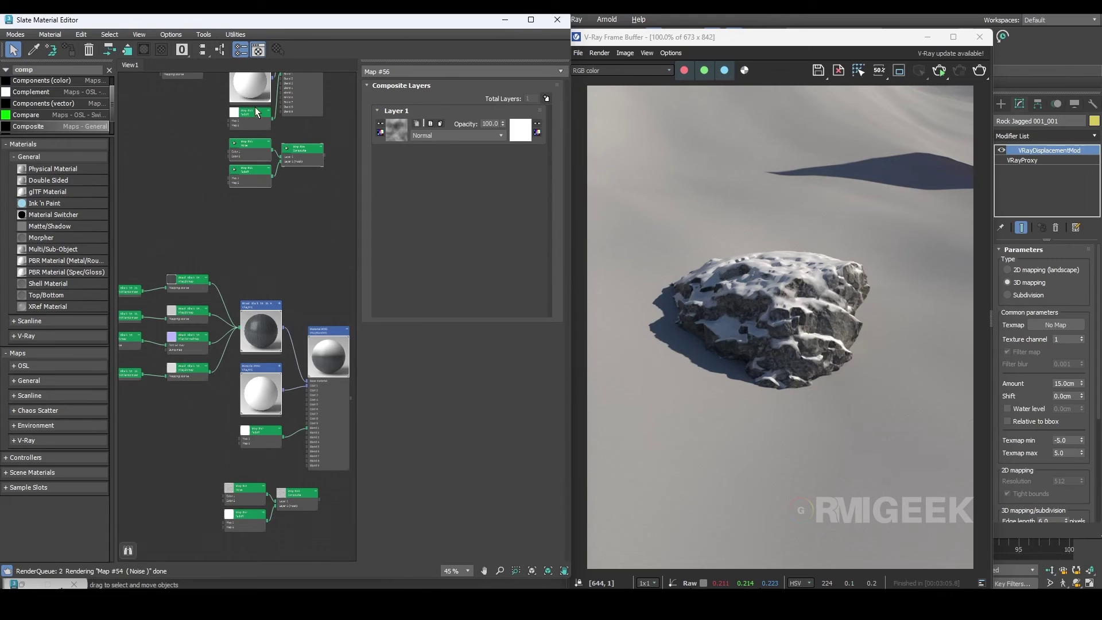
pyautogui.scroll(8, 255, 109)
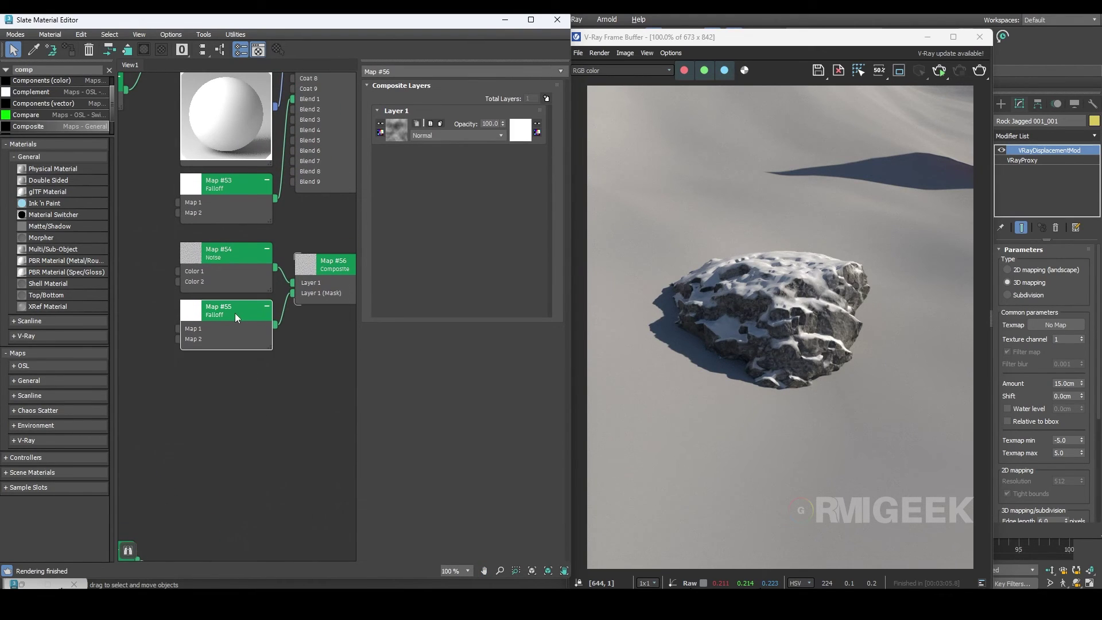
pyautogui.press('Delete')
pyautogui.keyDown('shift'); pyautogui.moveTo(231, 188); pyautogui.dragTo(292, 293); pyautogui.keyUp('shift')
pyautogui.moveTo(351, 345); pyautogui.dragTo(243, 367, button='middle')
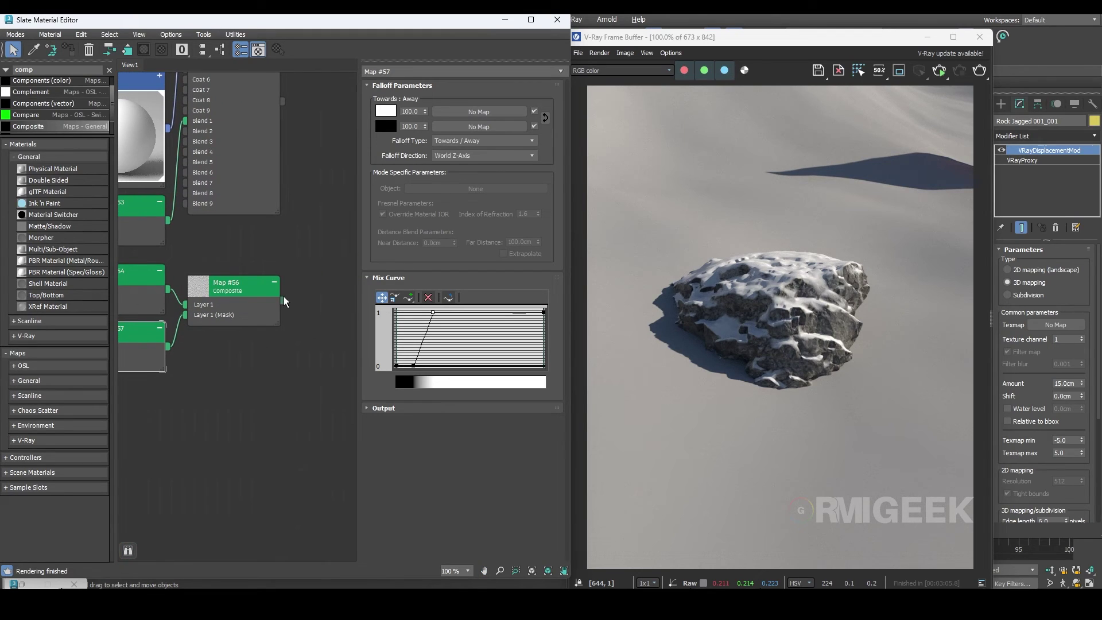
# Link Composite Map #56 as an instance into the displacement Texmap and start IPR rendering
pyautogui.moveTo(283, 300); pyautogui.dragTo(1059, 326)
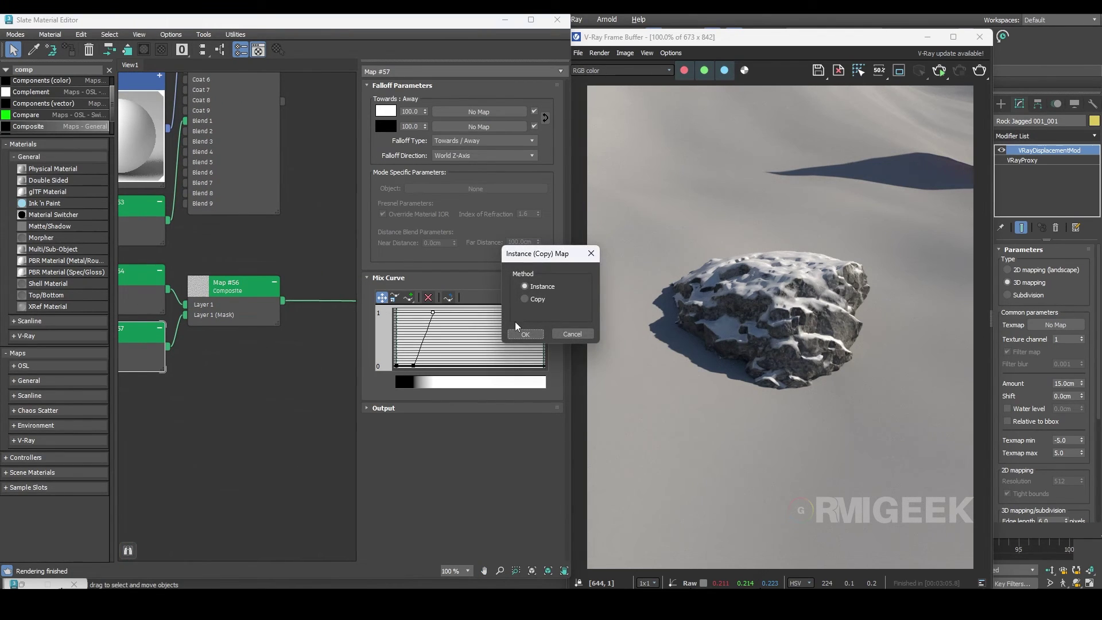
pyautogui.click(526, 334)
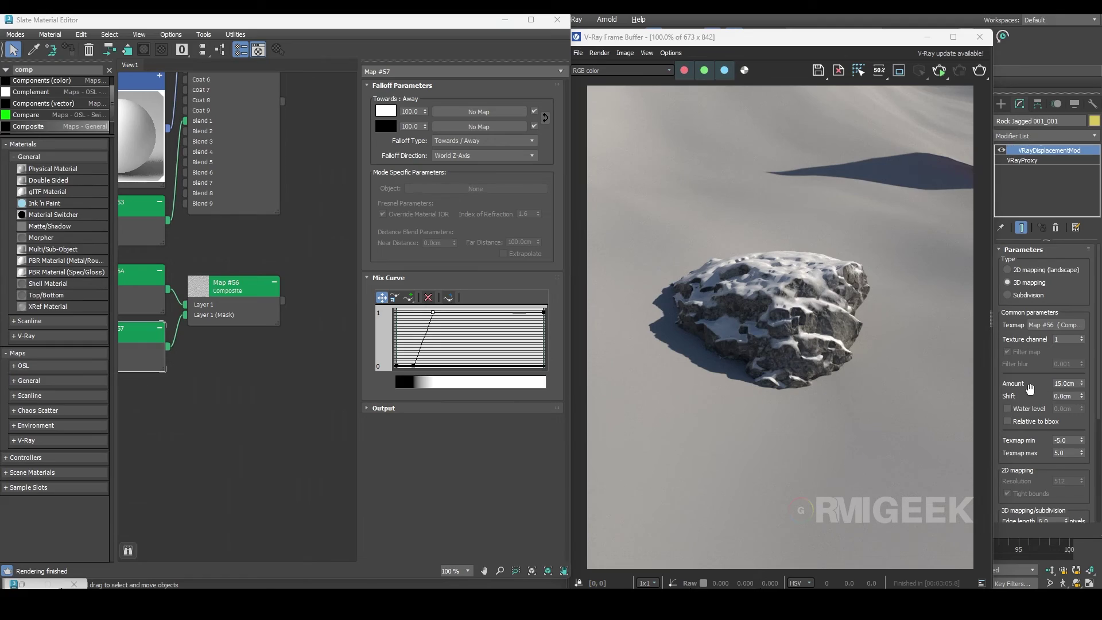
pyautogui.scroll(-3, 1030, 389)
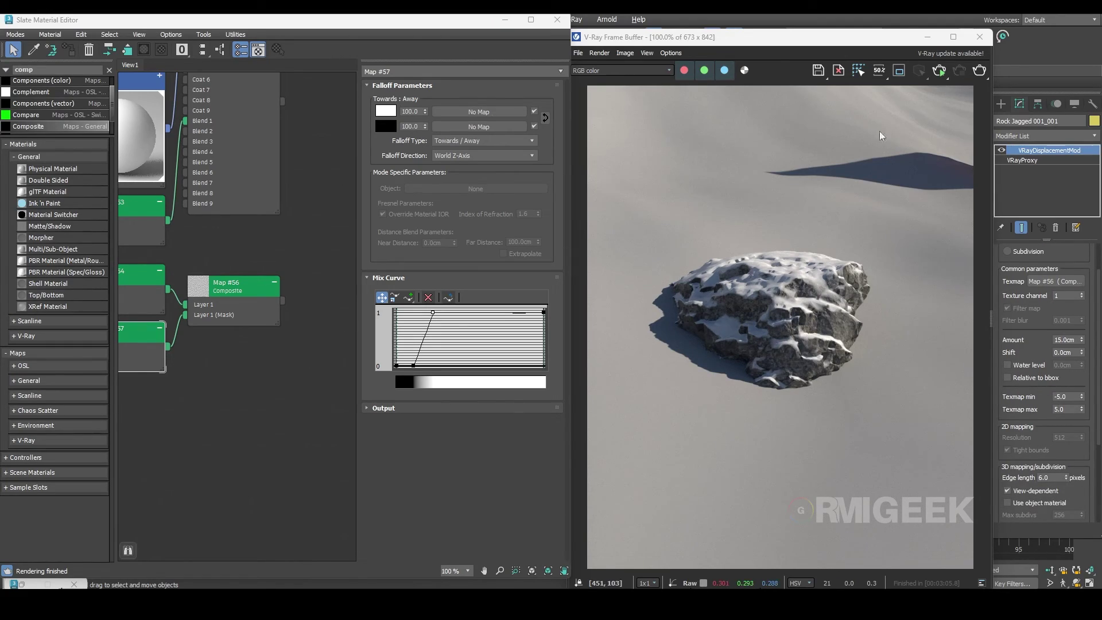
pyautogui.click(939, 70)
pyautogui.scroll(2, 769, 327)
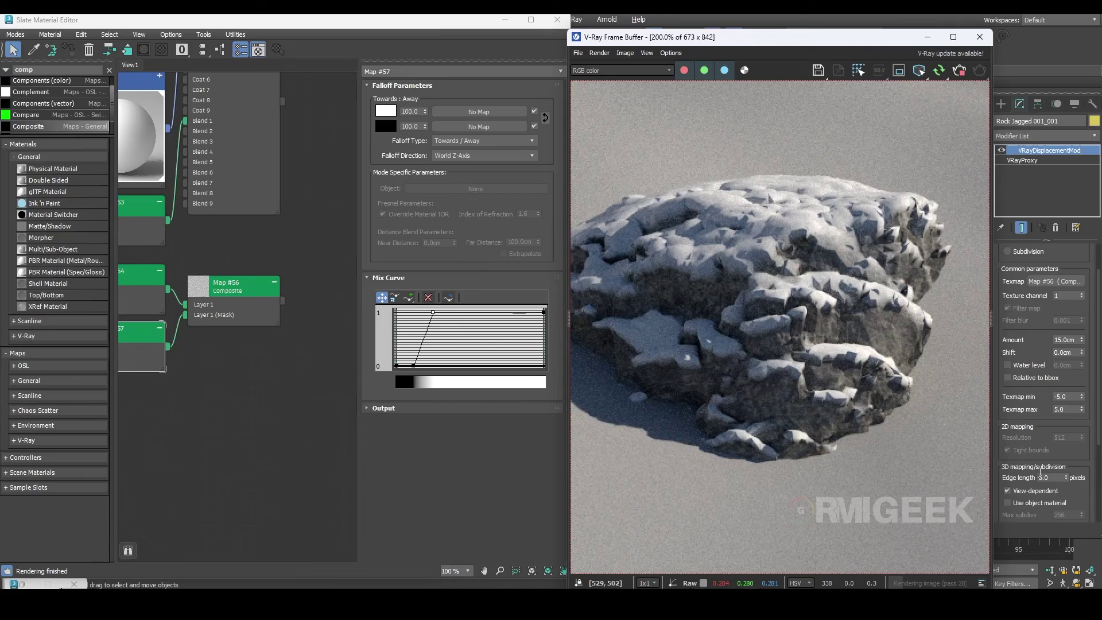
# Set displacement Amount to 5.0cm, toggle the modifier off, then delete it
pyautogui.doubleClick(1076, 340)
pyautogui.write('5')
pyautogui.press('Return')
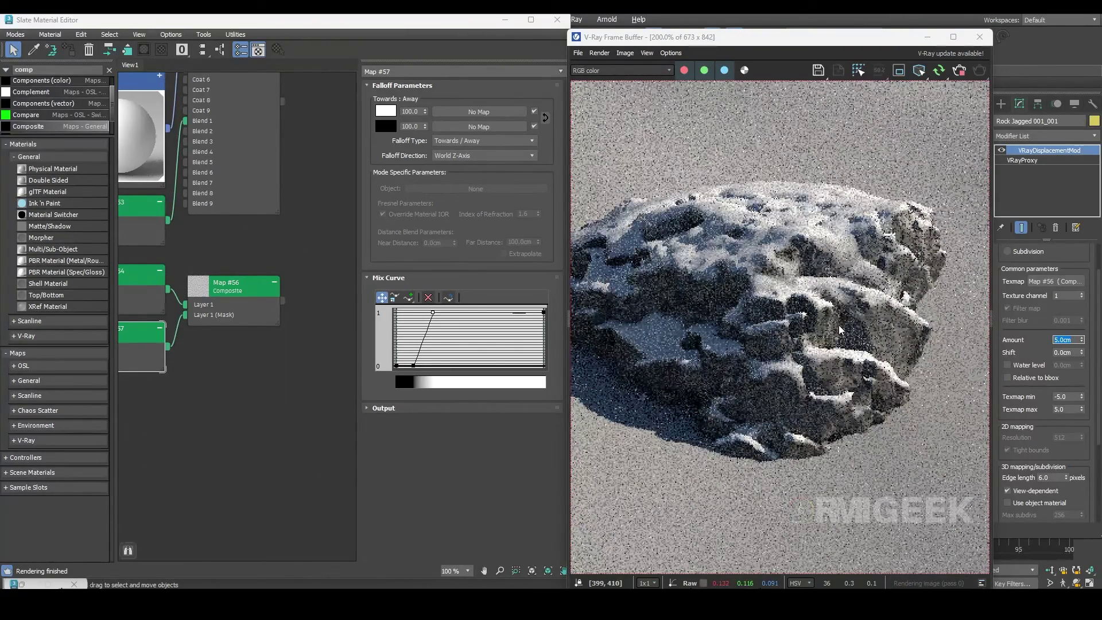
pyautogui.click(1001, 149)
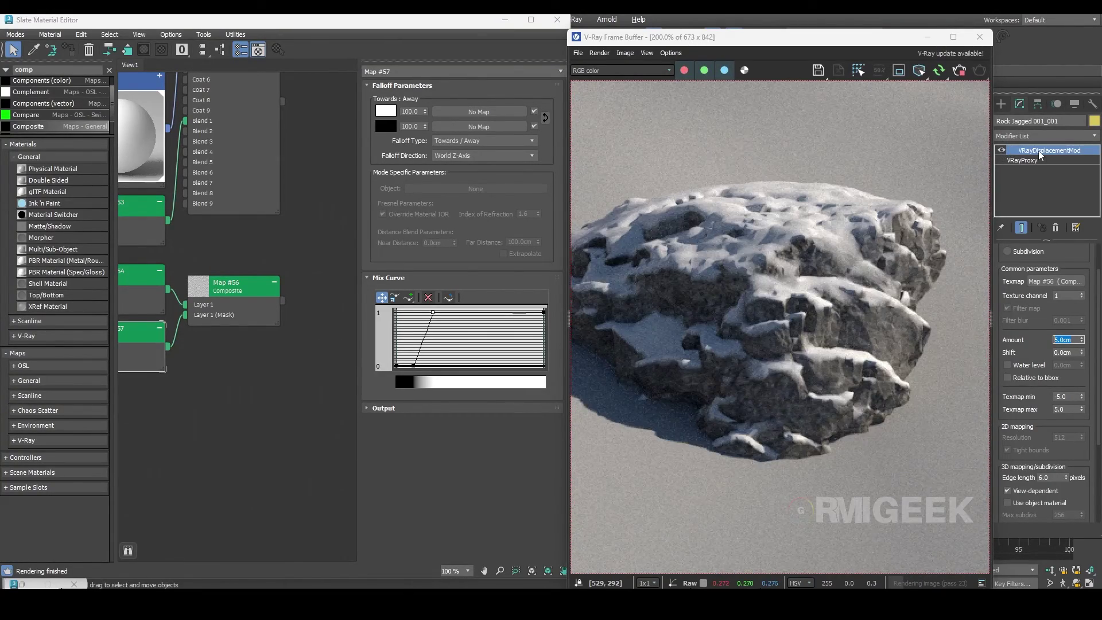
pyautogui.rightClick(1038, 150)
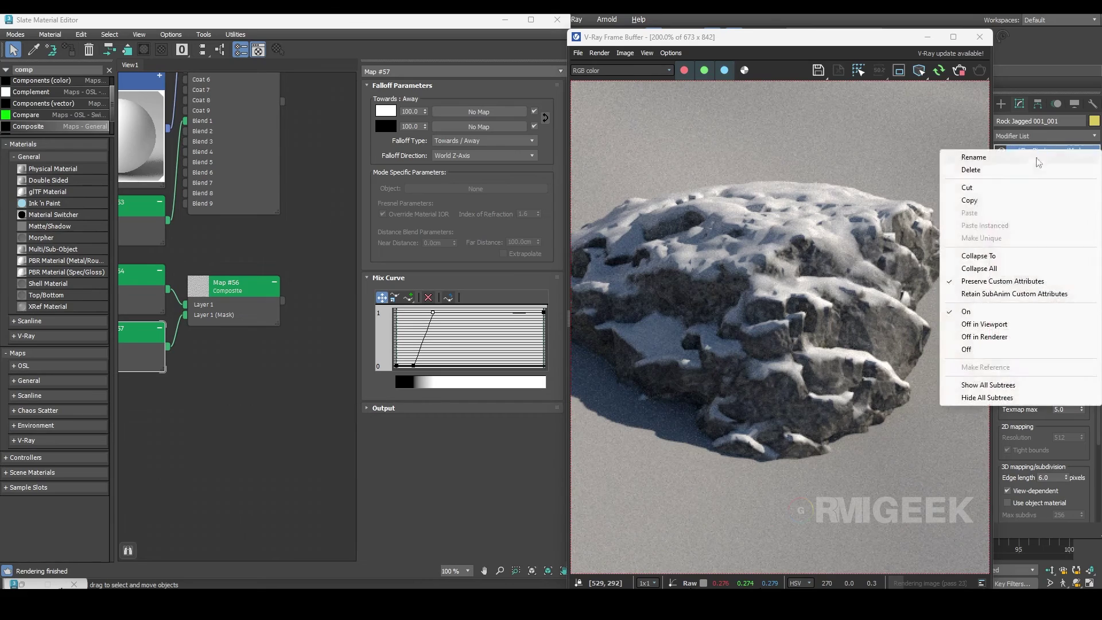
pyautogui.click(997, 171)
# Delete the copied Map #54, #56 and #57 nodes from the Slate editor
pyautogui.scroll(-2, 230, 412)
pyautogui.moveTo(229, 412); pyautogui.dragTo(277, 412, button='middle')
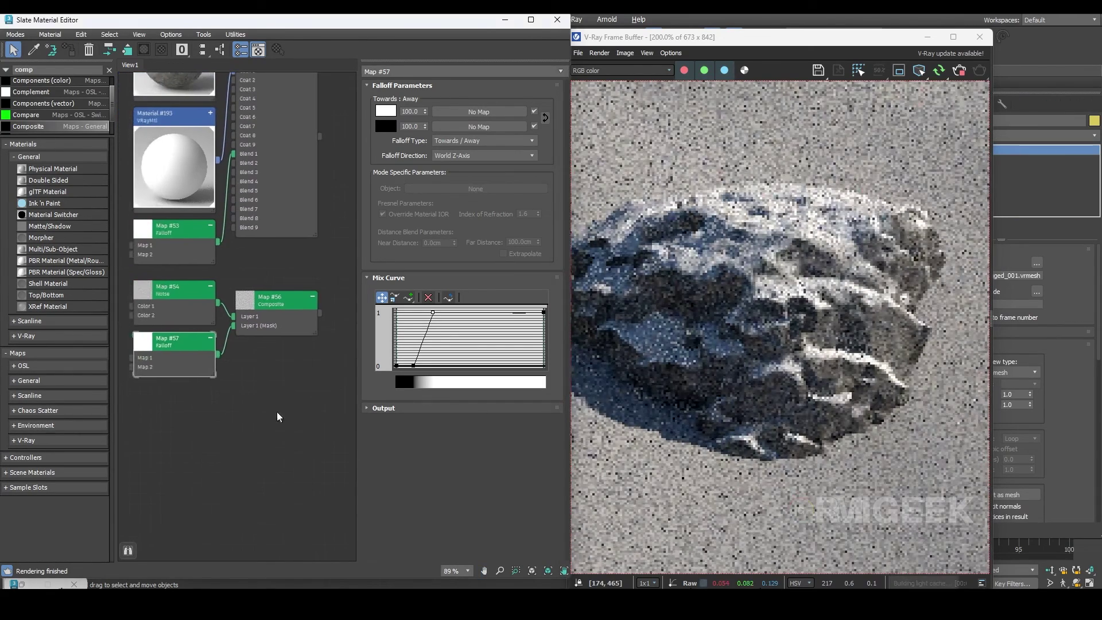
pyautogui.moveTo(342, 290); pyautogui.dragTo(163, 422)
pyautogui.press('Delete')
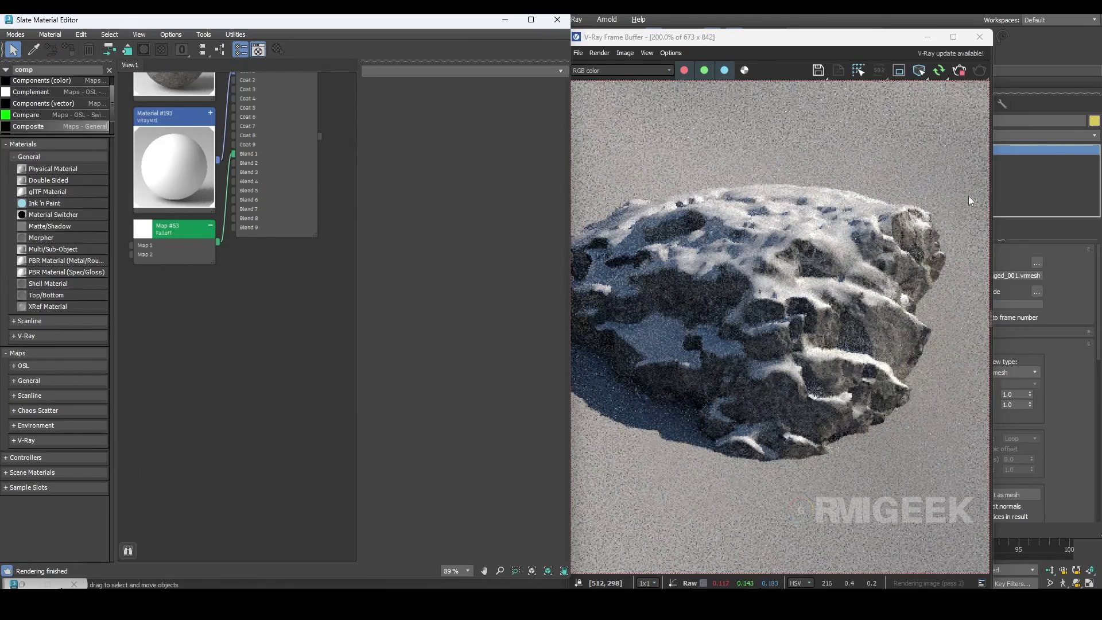
pyautogui.click(802, 338)
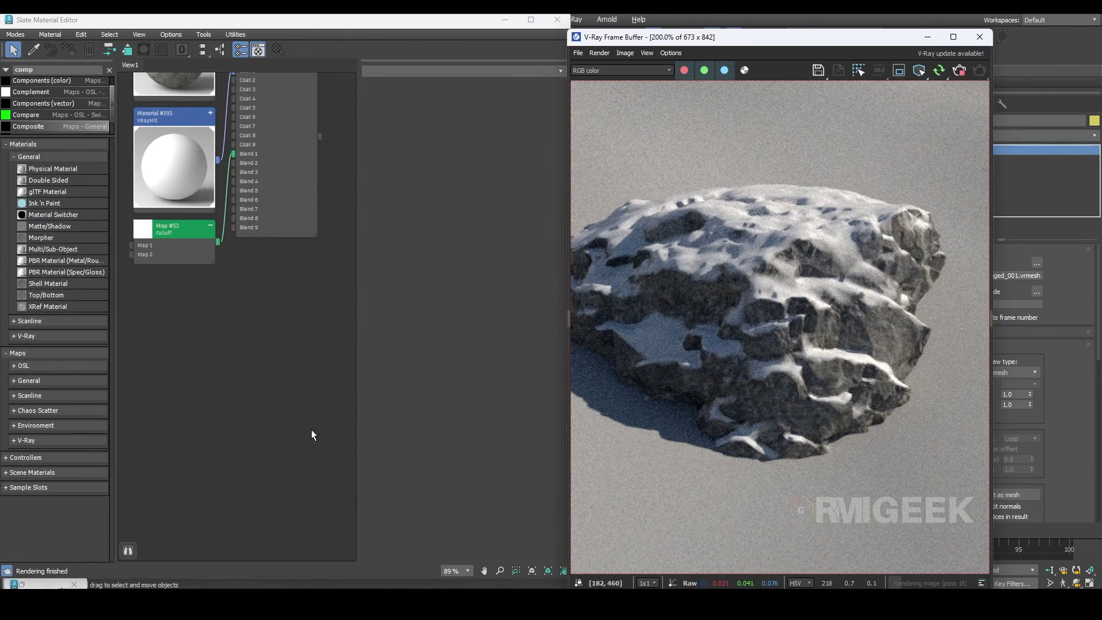
pyautogui.scroll(-6, 311, 431)
pyautogui.moveTo(354, 435); pyautogui.dragTo(208, 368, button='middle')
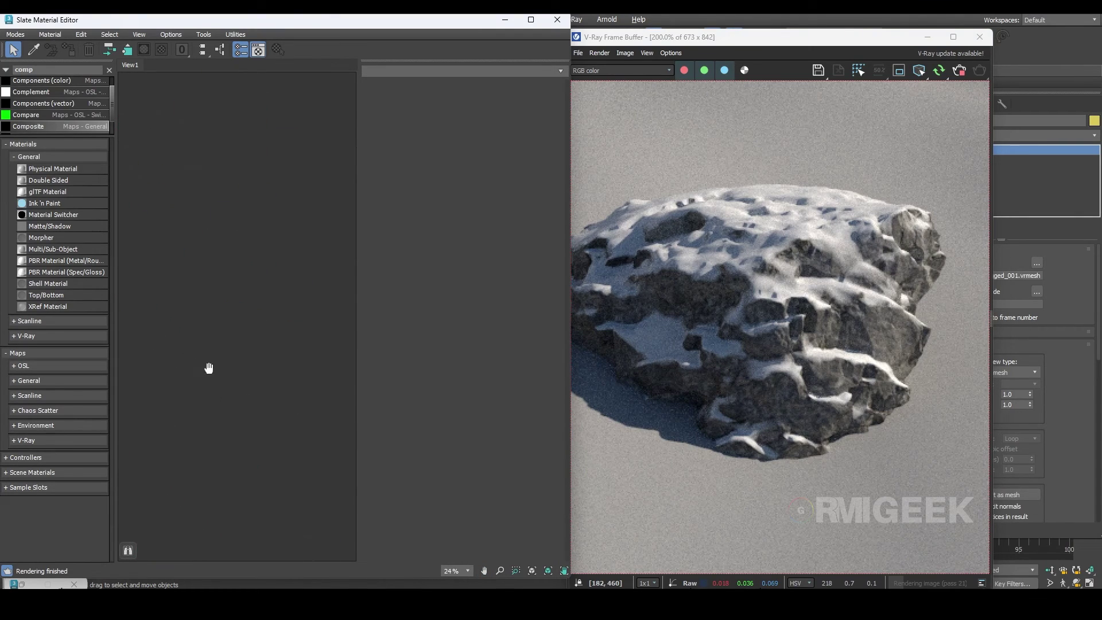
pyautogui.scroll(-2, 309, 404)
# Inspect the parameters of Material #178 and Leaves_mtl in the Slate editor
pyautogui.moveTo(310, 408); pyautogui.dragTo(254, 424, button='middle')
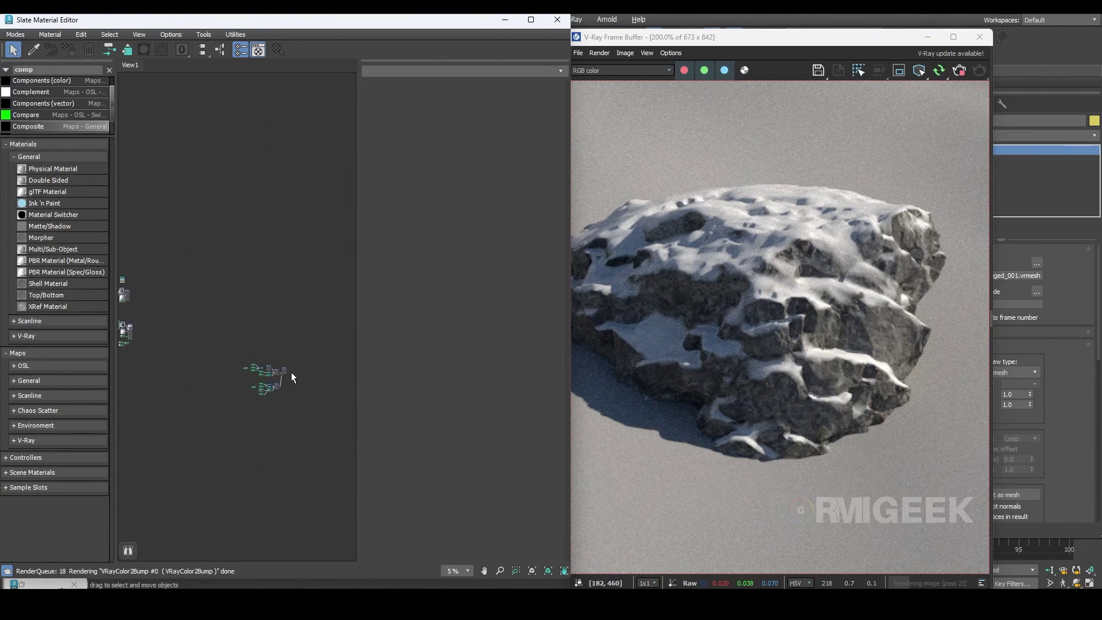
pyautogui.scroll(5, 291, 374)
pyautogui.moveTo(163, 425); pyautogui.dragTo(380, 303, button='middle')
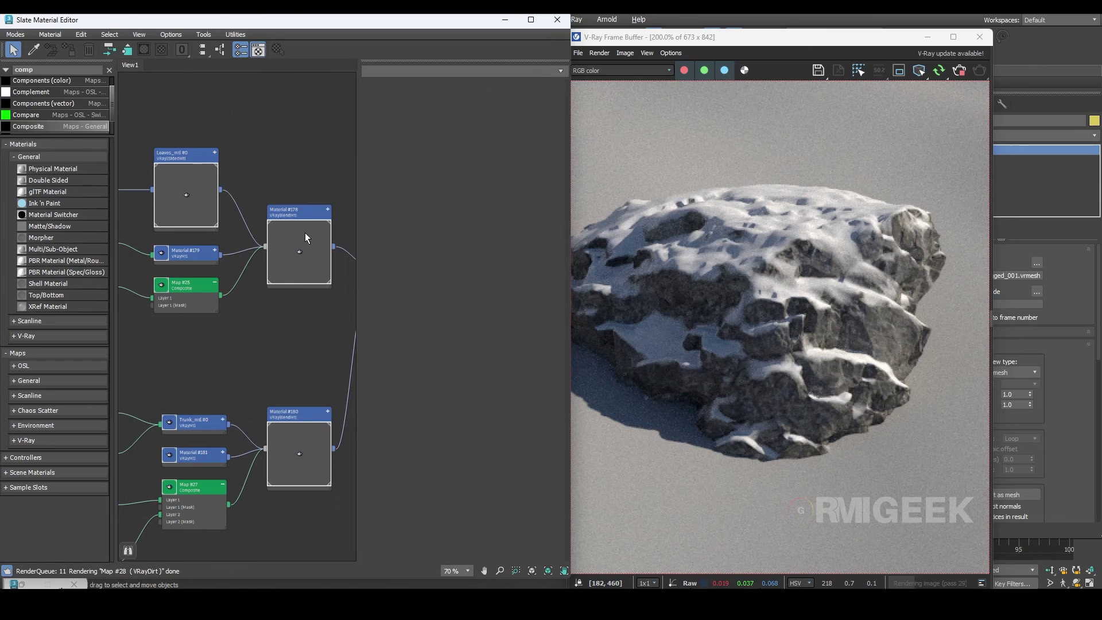
pyautogui.scroll(3, 305, 233)
pyautogui.doubleClick(287, 270)
pyautogui.scroll(-2, 256, 380)
pyautogui.moveTo(256, 380); pyautogui.dragTo(342, 340, button='middle')
pyautogui.doubleClick(233, 147)
# Review Material #179 and its leaf opacity bitmap Map #24
pyautogui.scroll(1, 297, 336)
pyautogui.doubleClick(307, 315)
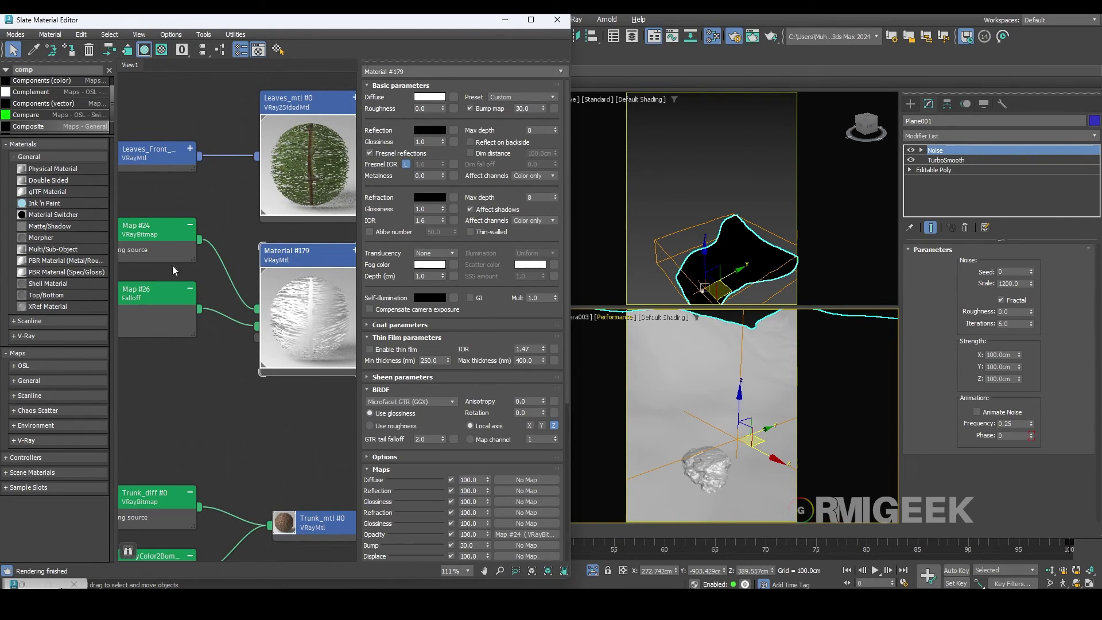
pyautogui.scroll(-3, 305, 329)
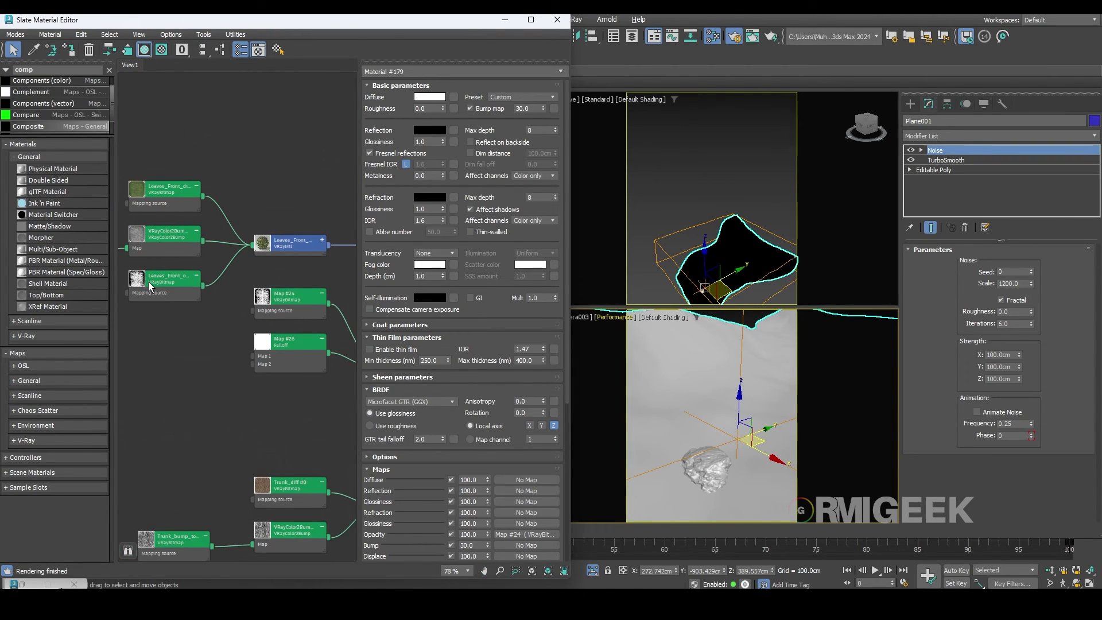
pyautogui.doubleClick(270, 301)
pyautogui.moveTo(294, 382); pyautogui.dragTo(159, 365, button='middle')
pyautogui.scroll(3, 254, 340)
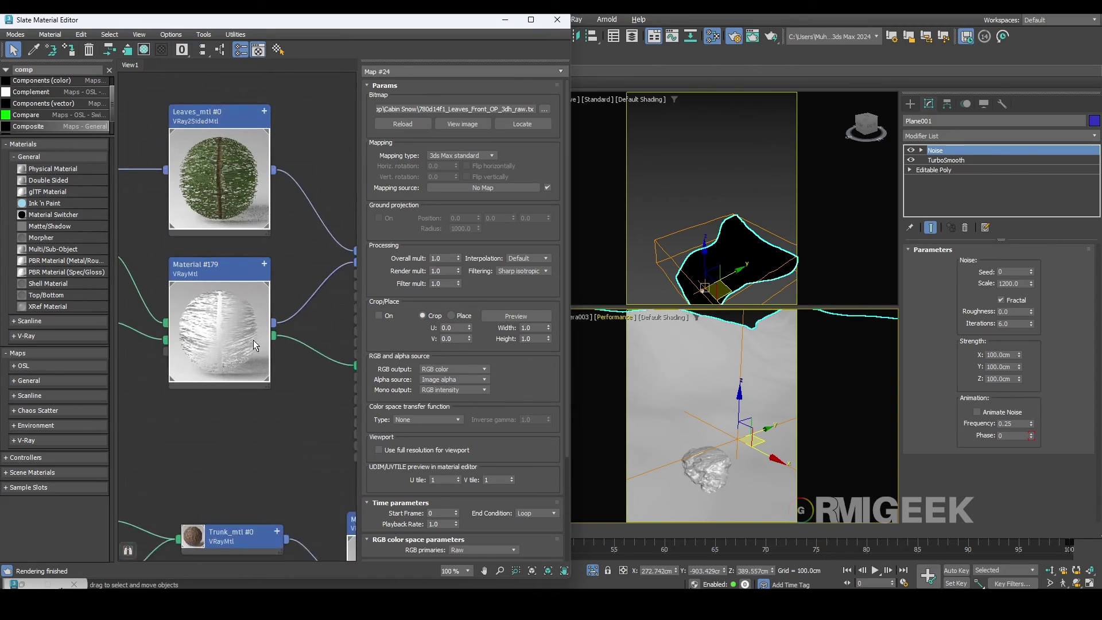
pyautogui.doubleClick(216, 355)
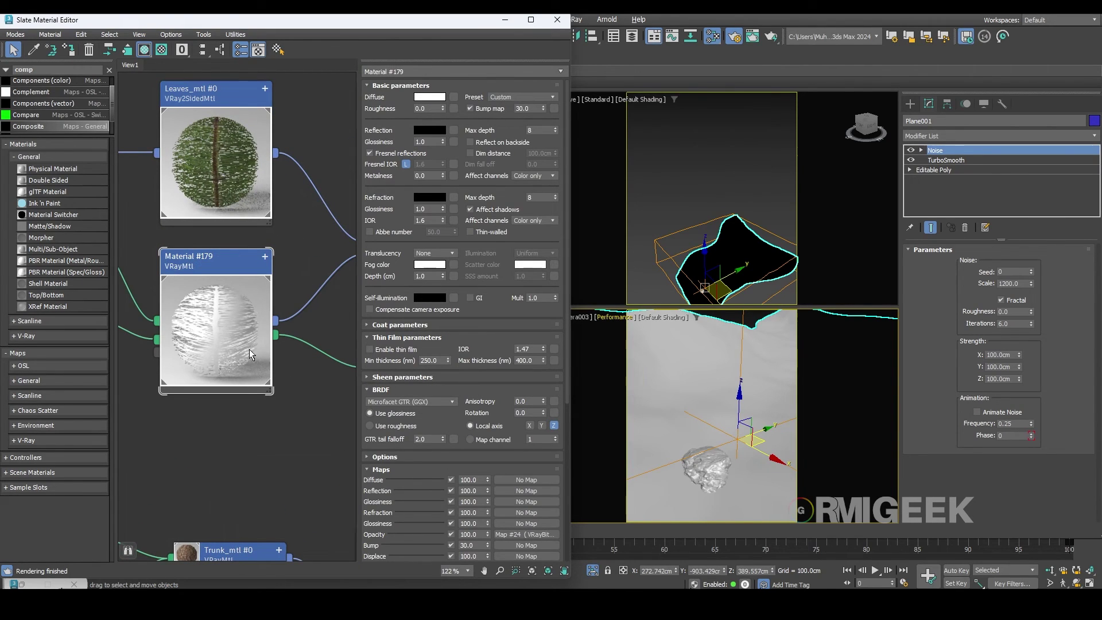
# Render the snowy scene and view the frame buffer at 100% size
pyautogui.hotkey('shift', 'q')
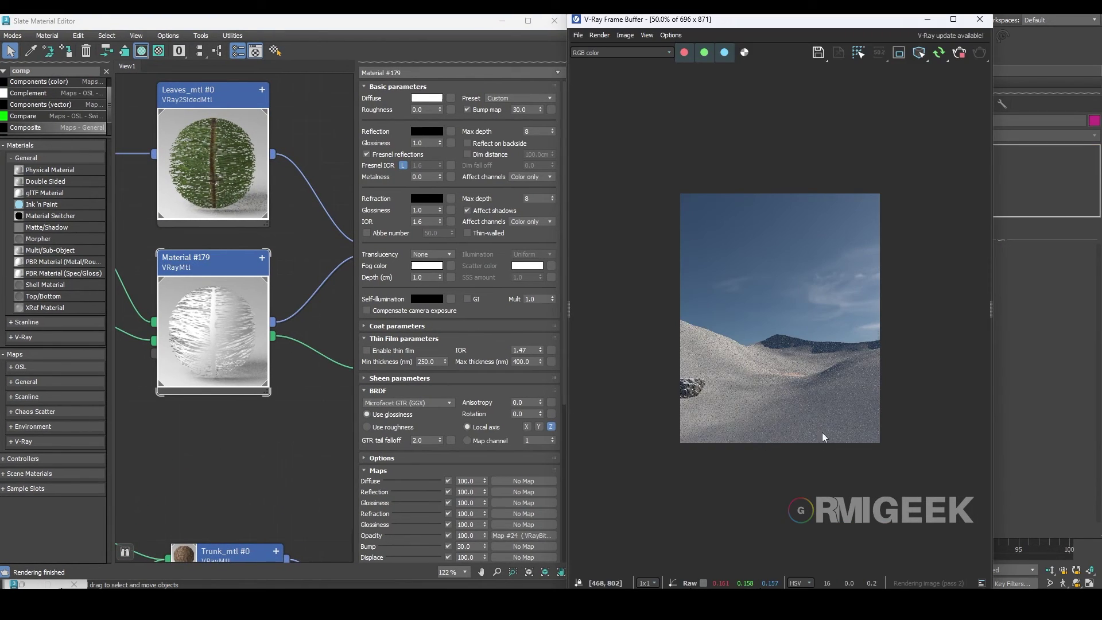
pyautogui.doubleClick(793, 412)
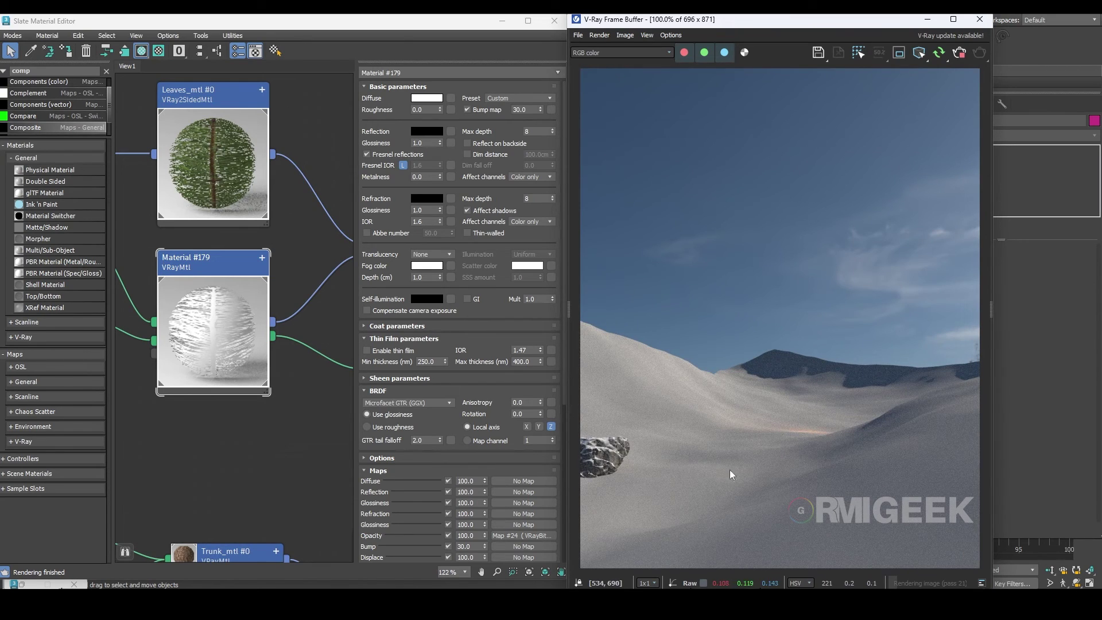
pyautogui.click(927, 18)
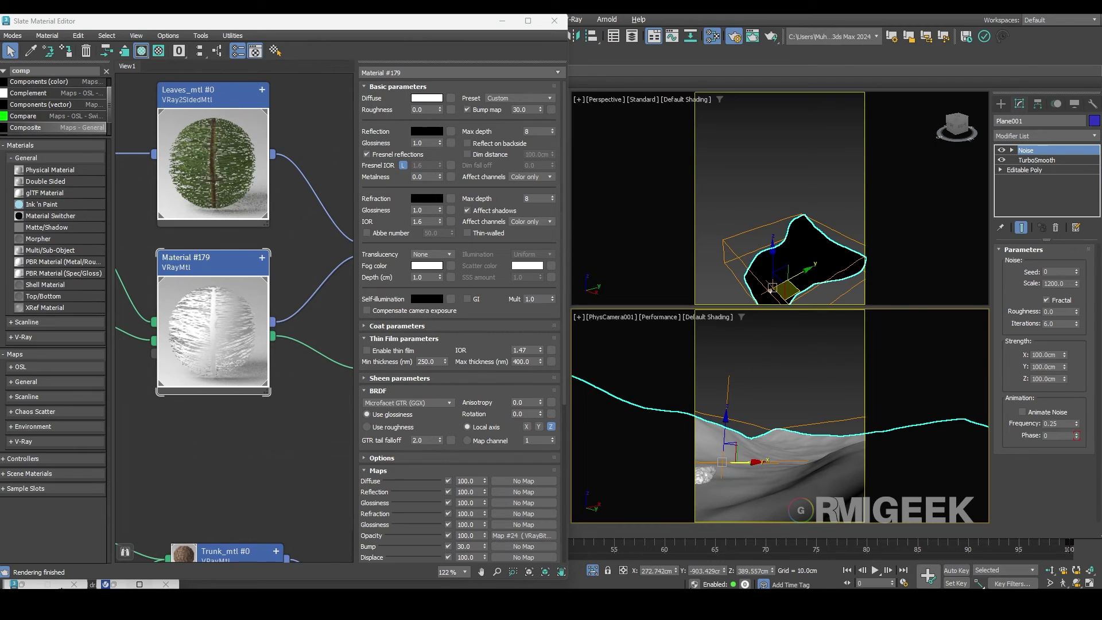
# Show the ground plane's TurboSmooth settings and hide the frame buffer and Slate editor
pyautogui.click(140, 584)
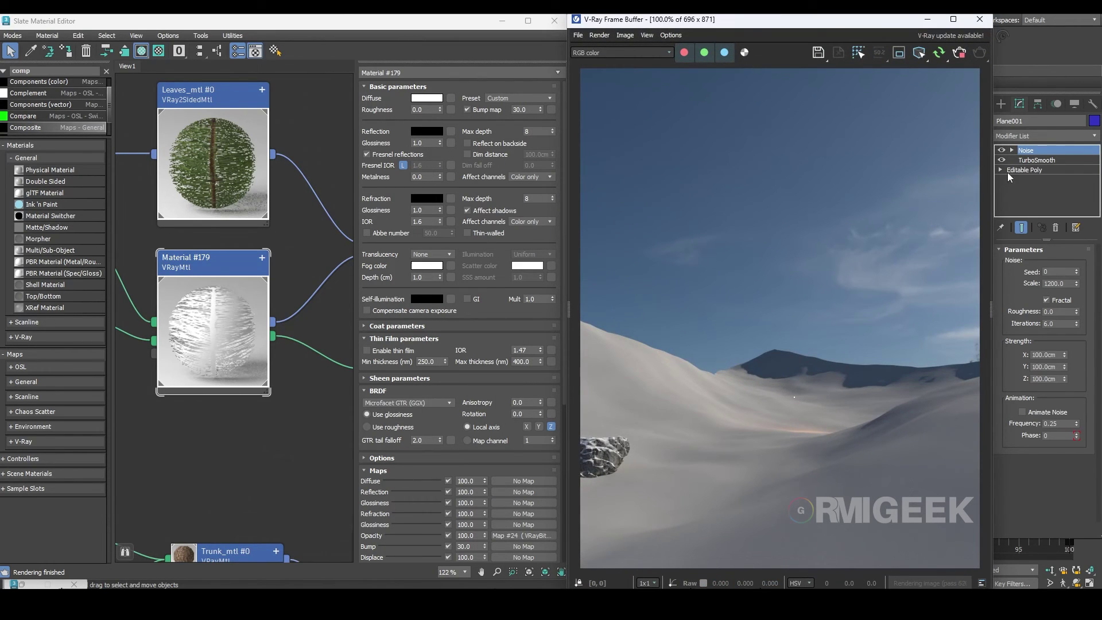
pyautogui.click(1034, 160)
pyautogui.click(927, 18)
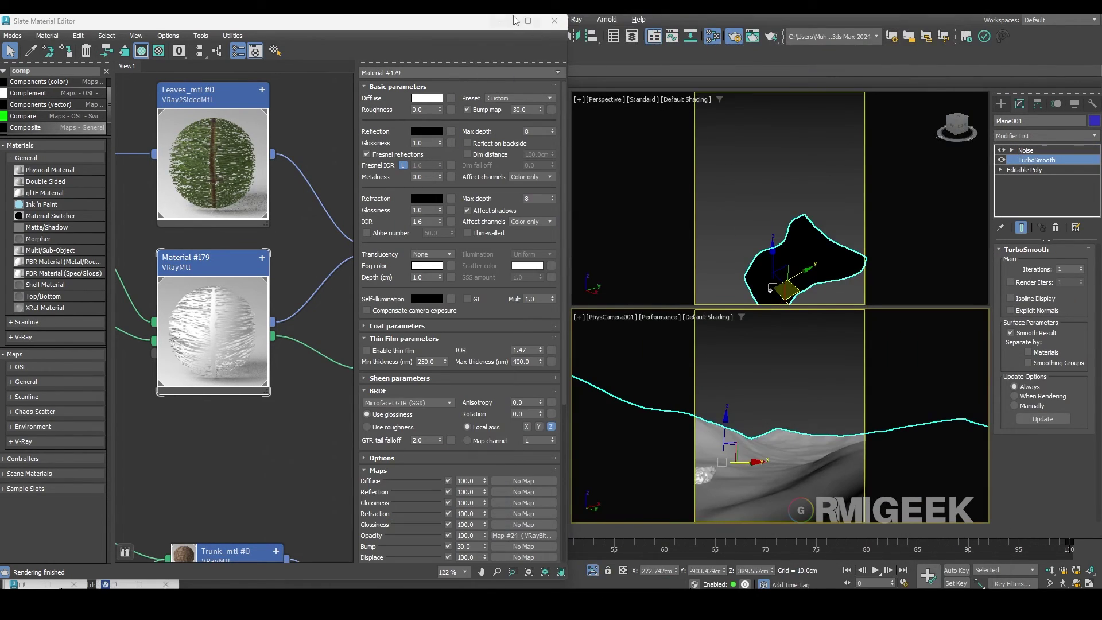
pyautogui.click(502, 20)
# Add a VertexPaint modifier to the ground plane and erase all its vertex colour to black
pyautogui.hotkey('alt', 'w')
pyautogui.click(949, 136)
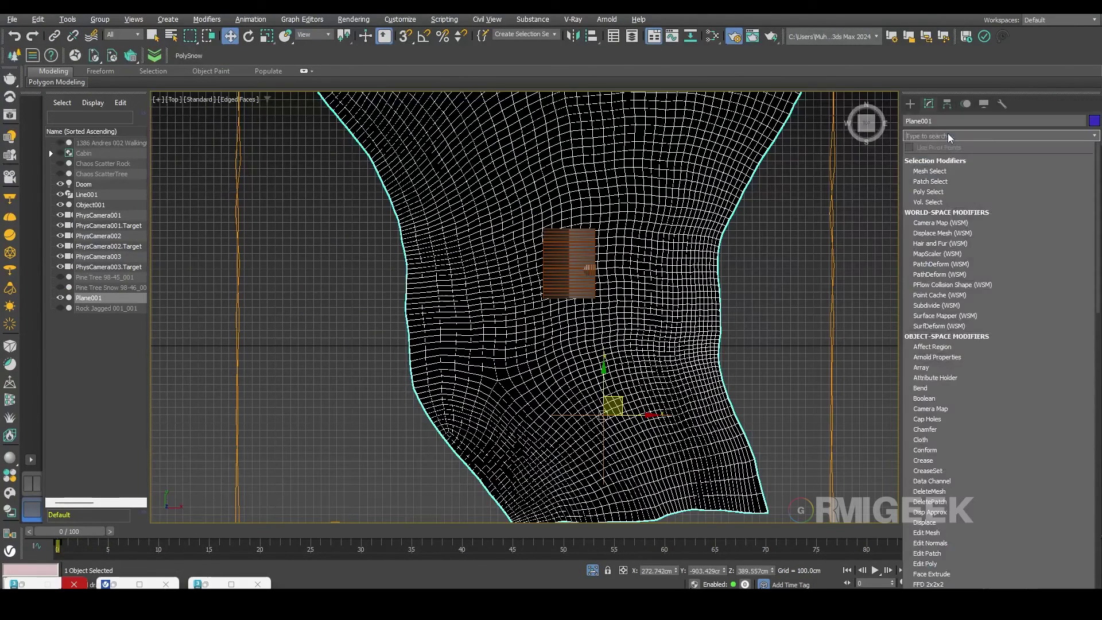
pyautogui.write('ver')
pyautogui.press('Return')
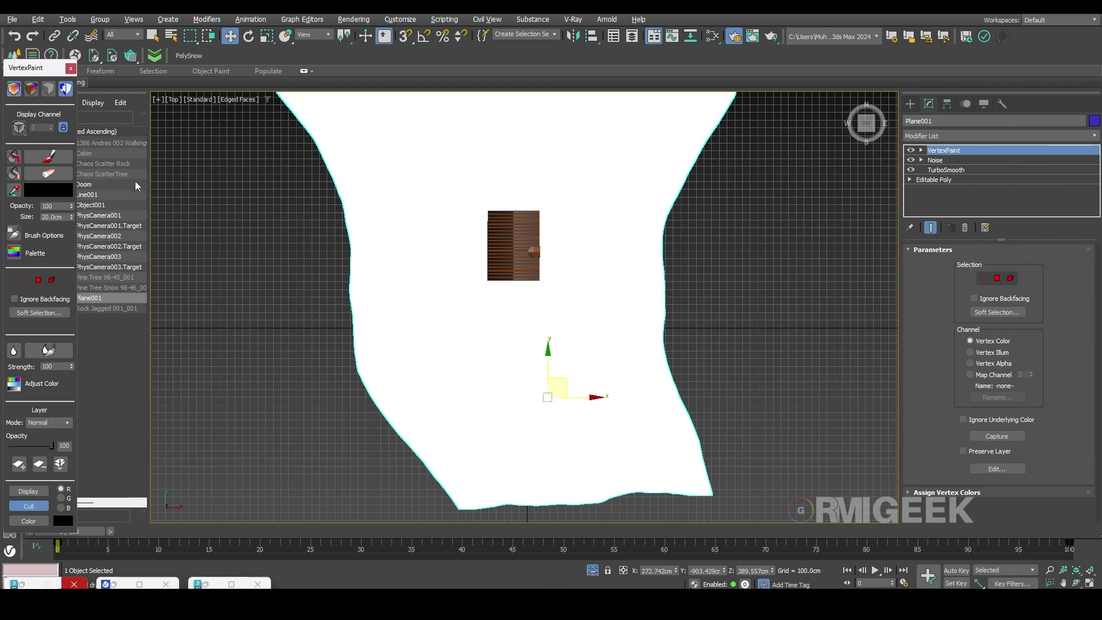
pyautogui.click(48, 172)
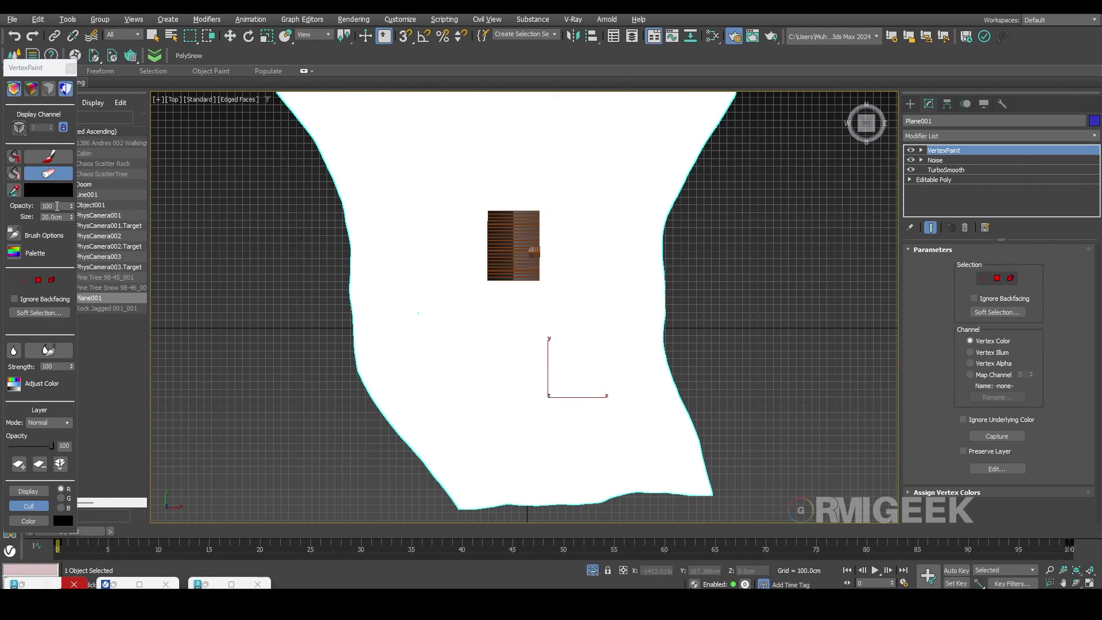
pyautogui.click(13, 156)
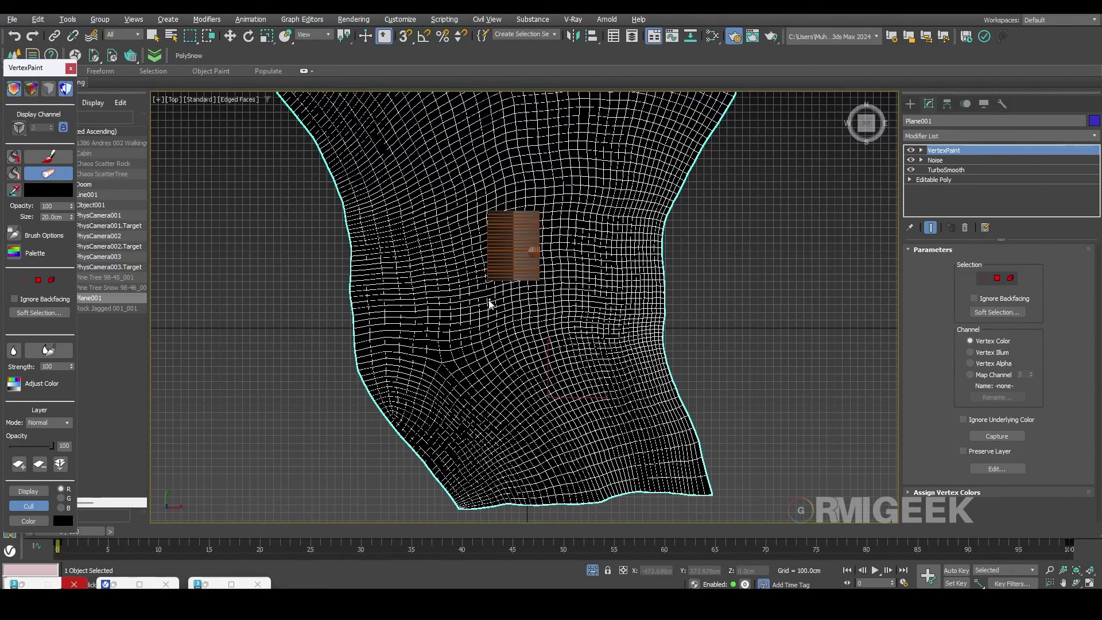
# Frame the cabin in the top view and set the brush size to 500 cm
pyautogui.moveTo(490, 302); pyautogui.dragTo(405, 344, button='middle')
pyautogui.scroll(2, 450, 259)
pyautogui.moveTo(483, 271); pyautogui.dragTo(416, 241, button='middle')
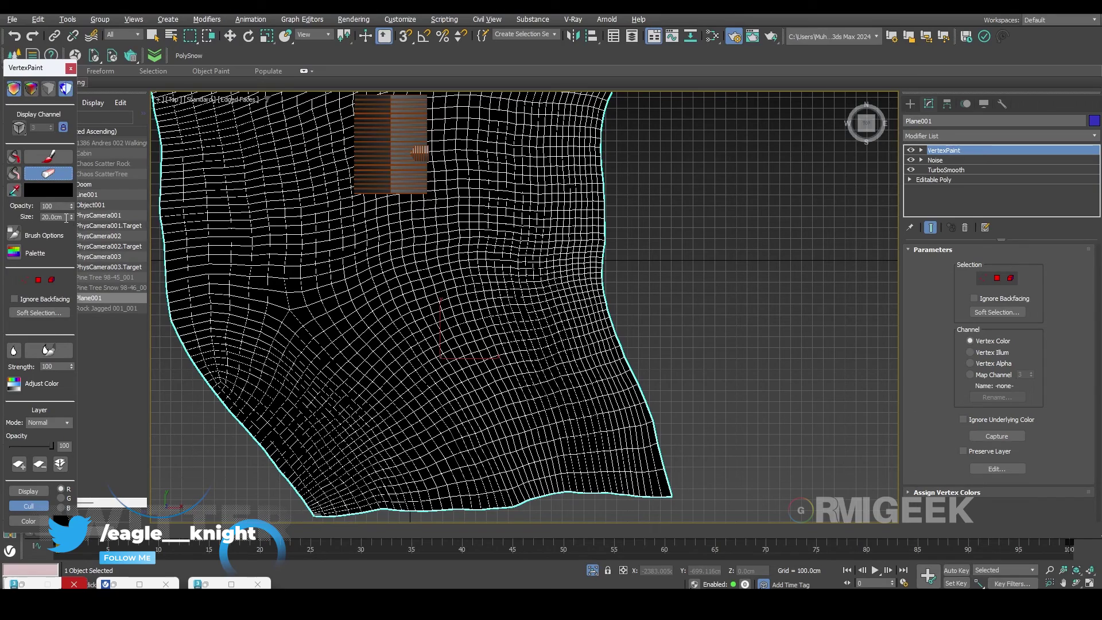
pyautogui.doubleClick(45, 218)
pyautogui.write('500')
pyautogui.press('Return')
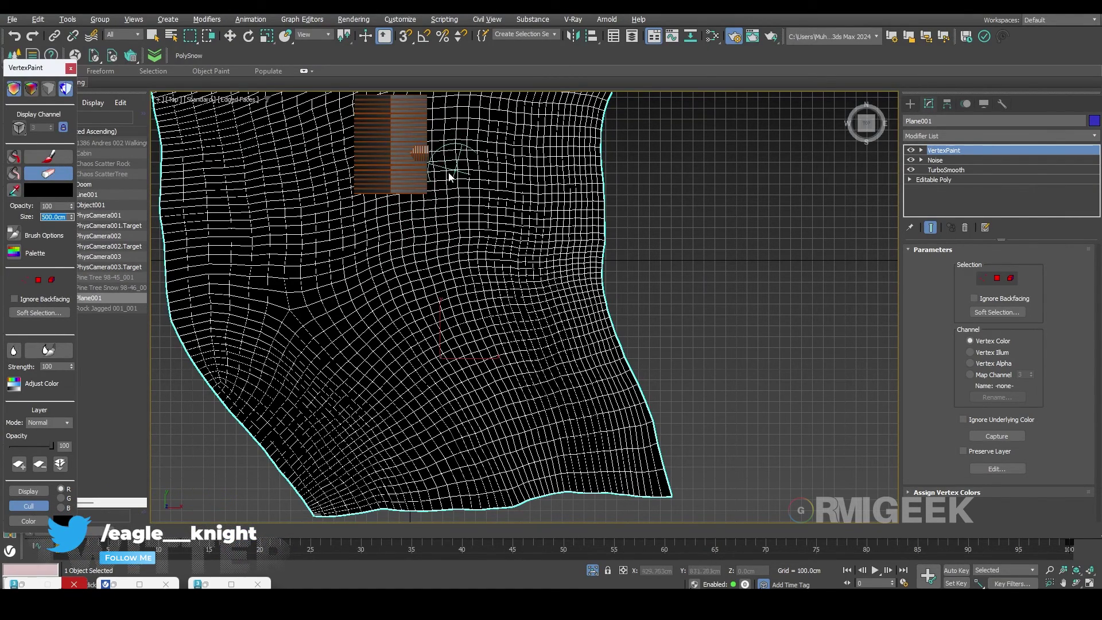
# Paint a white path from the cabin to the bottom edge, plus a small patch beside it
pyautogui.moveTo(438, 152)
pyautogui.mouseDown()
pyautogui.moveTo(467, 278)
pyautogui.moveTo(529, 438)
pyautogui.moveTo(575, 495)
pyautogui.mouseUp()
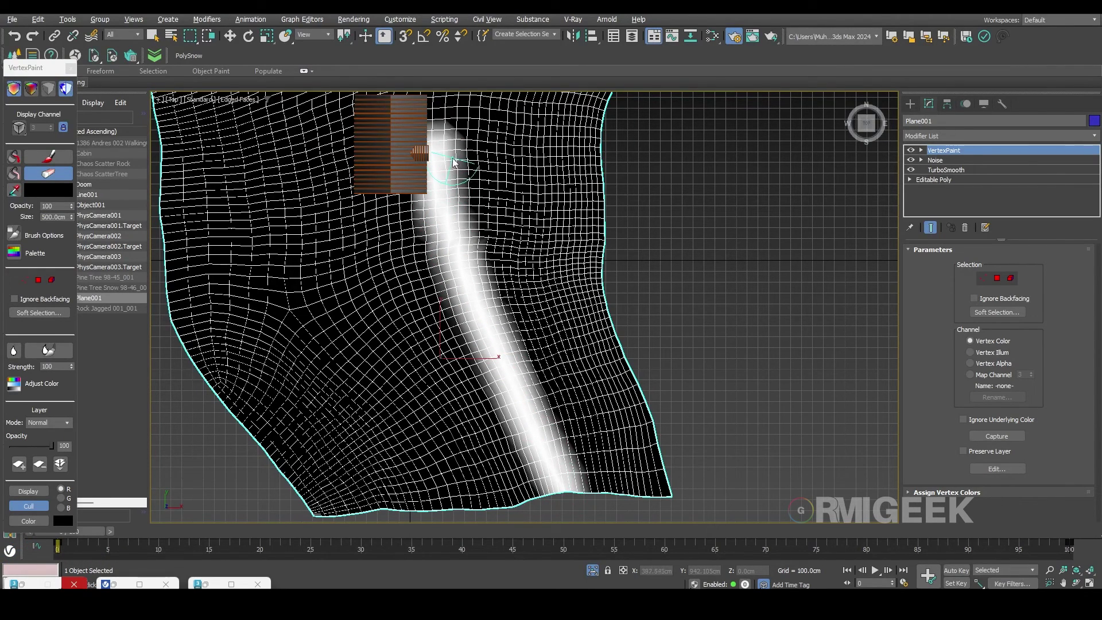
pyautogui.moveTo(453, 162)
pyautogui.mouseDown()
pyautogui.moveTo(546, 443)
pyautogui.moveTo(533, 453)
pyautogui.mouseUp()
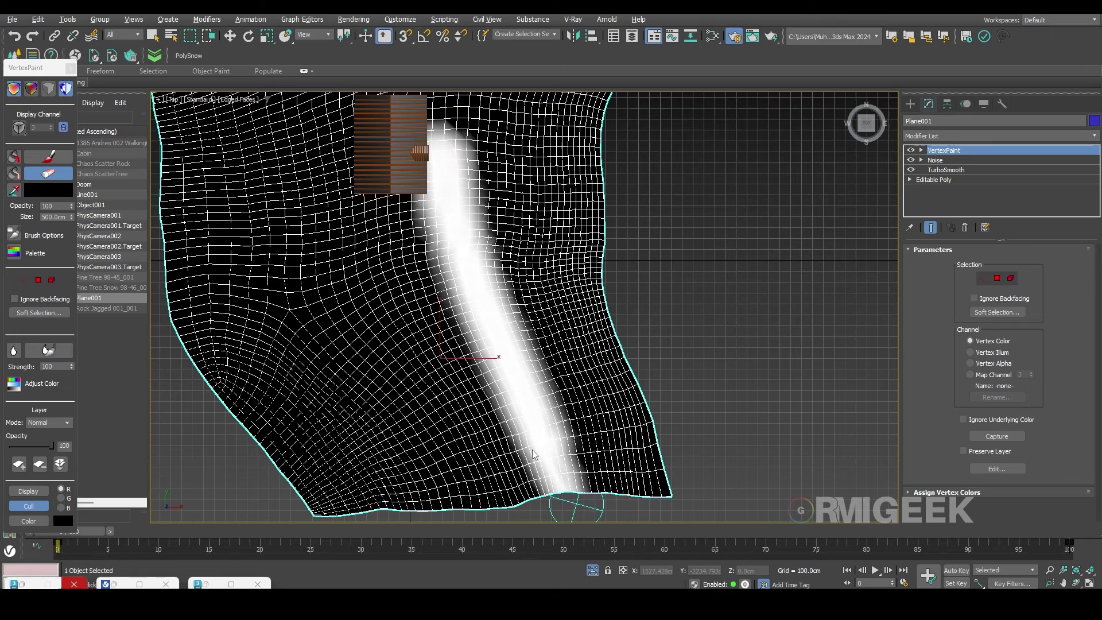
pyautogui.moveTo(427, 232)
pyautogui.mouseDown()
pyautogui.moveTo(449, 259)
pyautogui.moveTo(498, 419)
pyautogui.moveTo(543, 515)
pyautogui.moveTo(499, 368)
pyautogui.mouseUp()
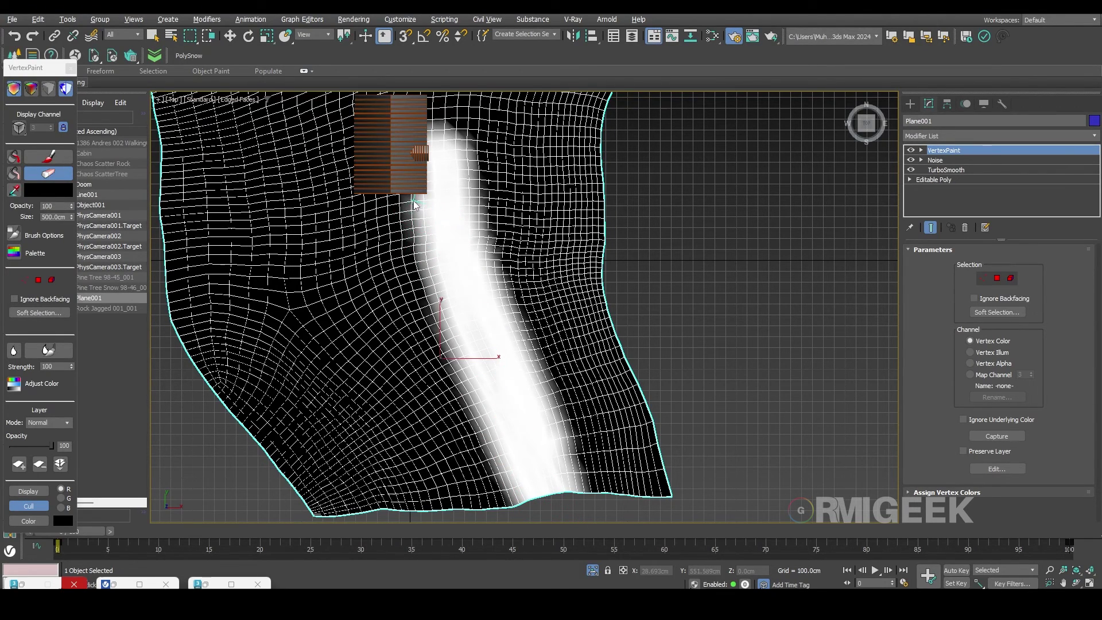
pyautogui.moveTo(415, 204)
pyautogui.mouseDown()
pyautogui.moveTo(368, 213)
pyautogui.moveTo(345, 161)
pyautogui.moveTo(348, 97)
pyautogui.mouseUp()
pyautogui.moveTo(348, 200); pyautogui.dragTo(339, 232, button='middle')
pyautogui.moveTo(341, 153)
pyautogui.mouseDown()
pyautogui.moveTo(373, 114)
pyautogui.moveTo(432, 144)
pyautogui.moveTo(441, 205)
pyautogui.mouseUp()
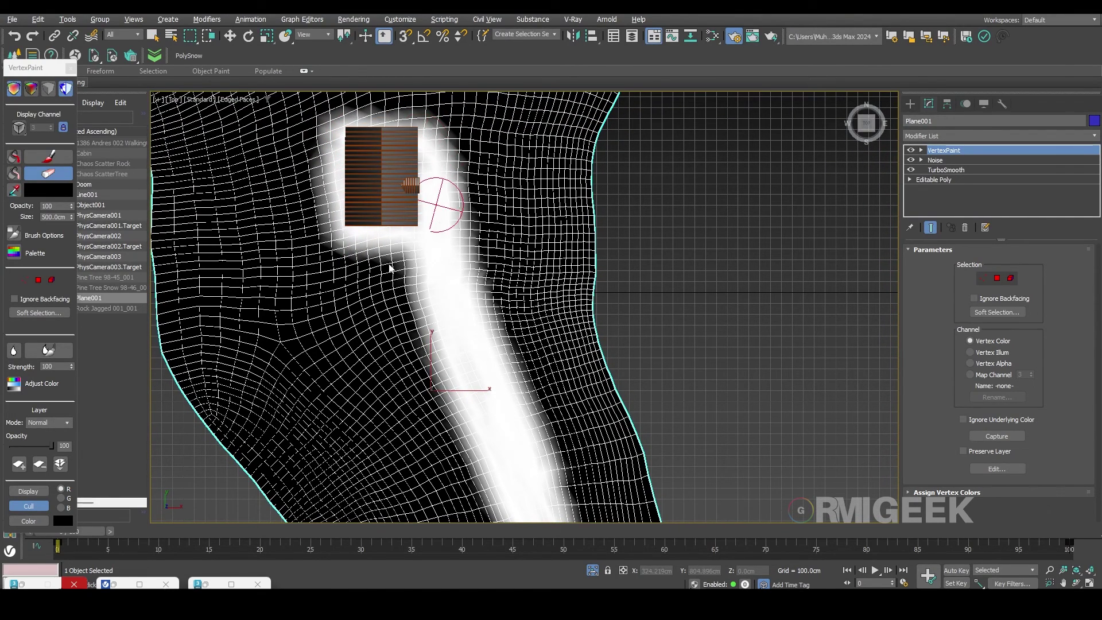
pyautogui.moveTo(394, 426)
pyautogui.mouseDown()
pyautogui.moveTo(375, 398)
pyautogui.moveTo(384, 418)
pyautogui.mouseUp()
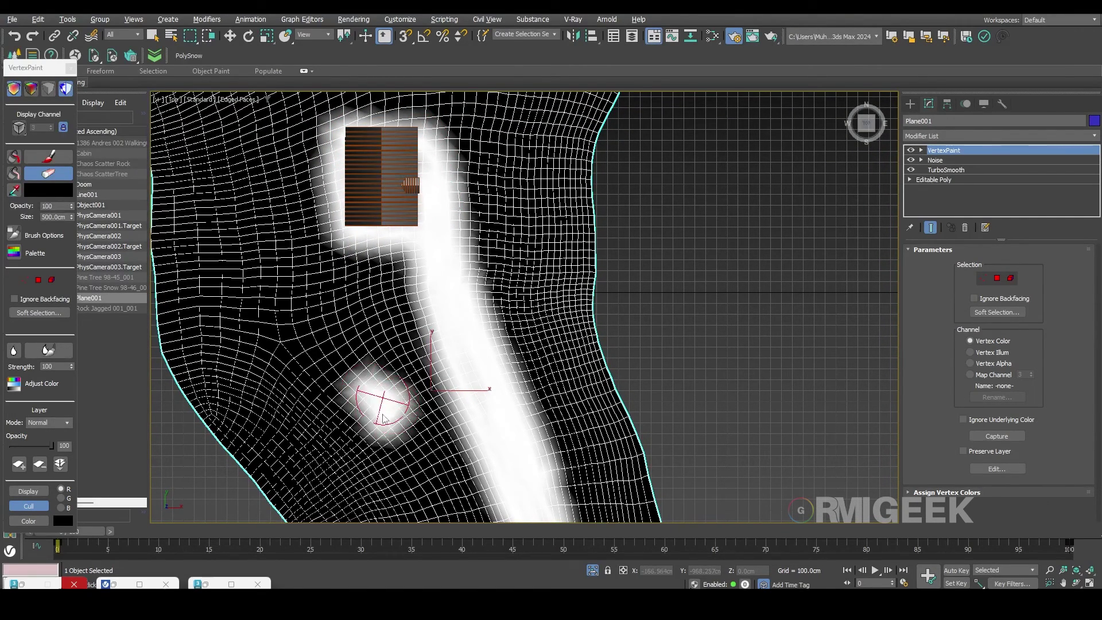
pyautogui.moveTo(330, 230)
pyautogui.mouseDown()
pyautogui.moveTo(331, 145)
pyautogui.moveTo(345, 125)
pyautogui.moveTo(410, 124)
pyautogui.moveTo(445, 170)
pyautogui.mouseUp()
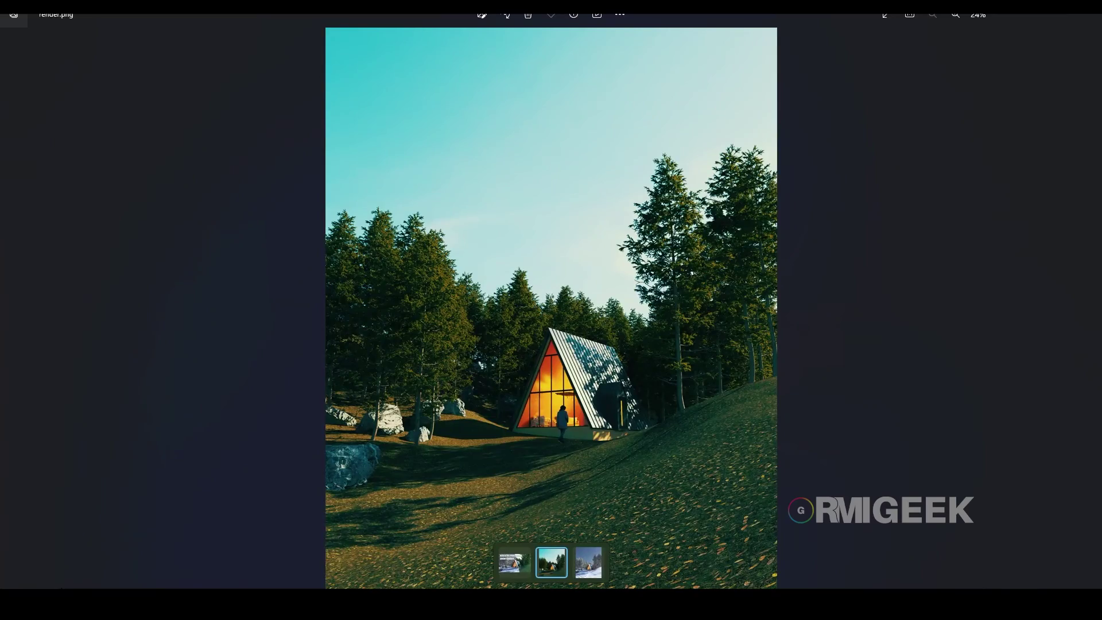
# Open the Winter copy.jpg reference image in Photos and zoom in on it
pyautogui.click(594, 558)
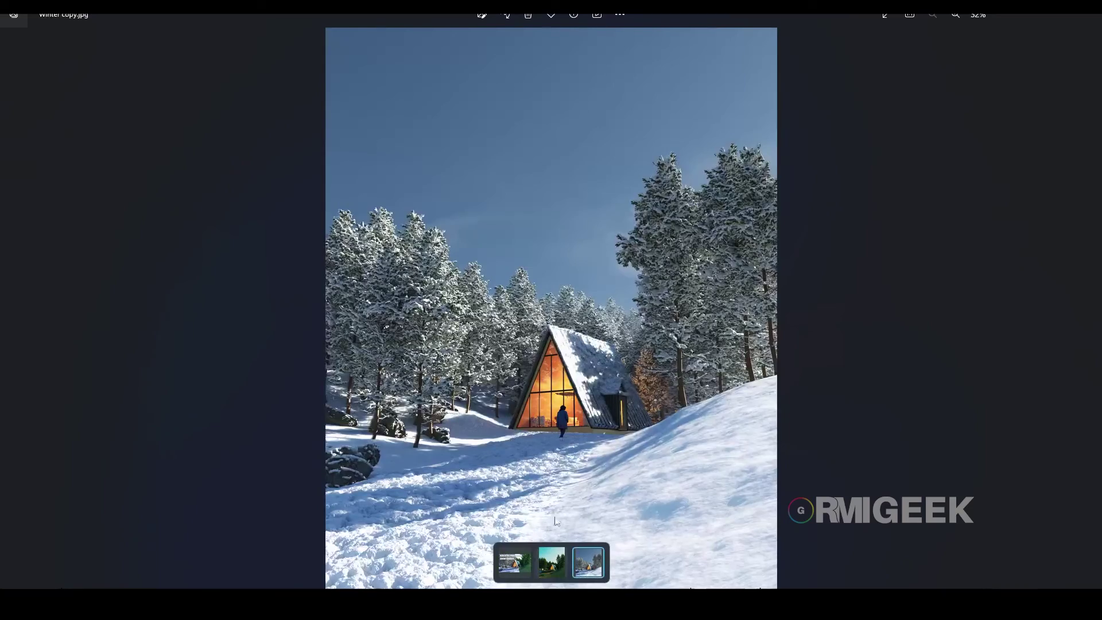
pyautogui.scroll(5, 546, 446)
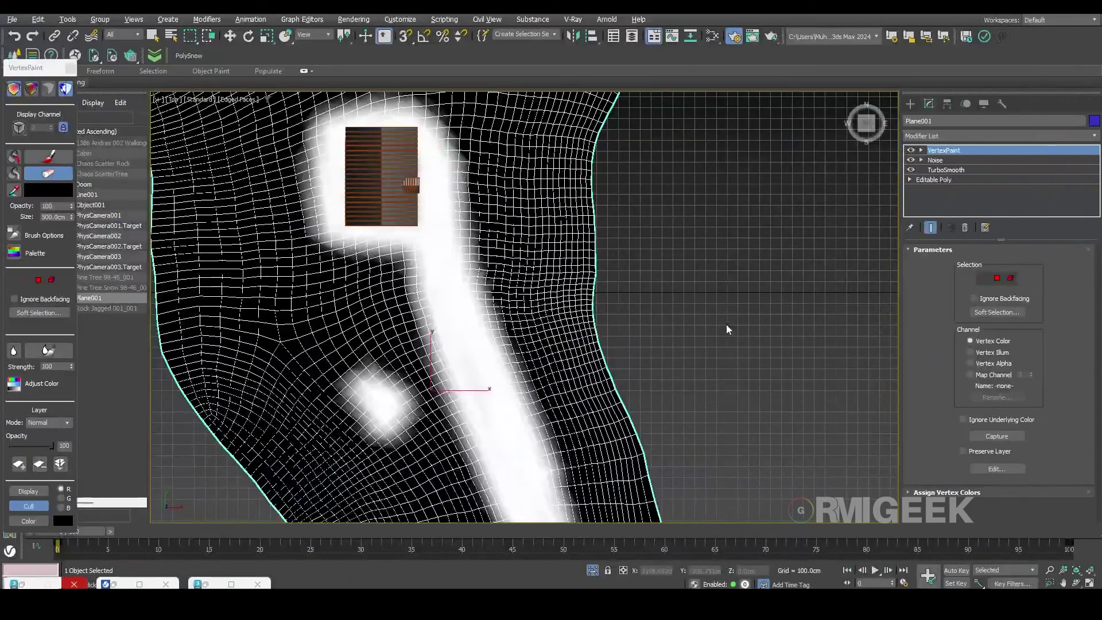
# Extend the white path further down, exit vertex mode, and maximize the camera view
pyautogui.moveTo(469, 241)
pyautogui.mouseDown()
pyautogui.moveTo(475, 320)
pyautogui.moveTo(492, 345)
pyautogui.moveTo(512, 334)
pyautogui.mouseUp()
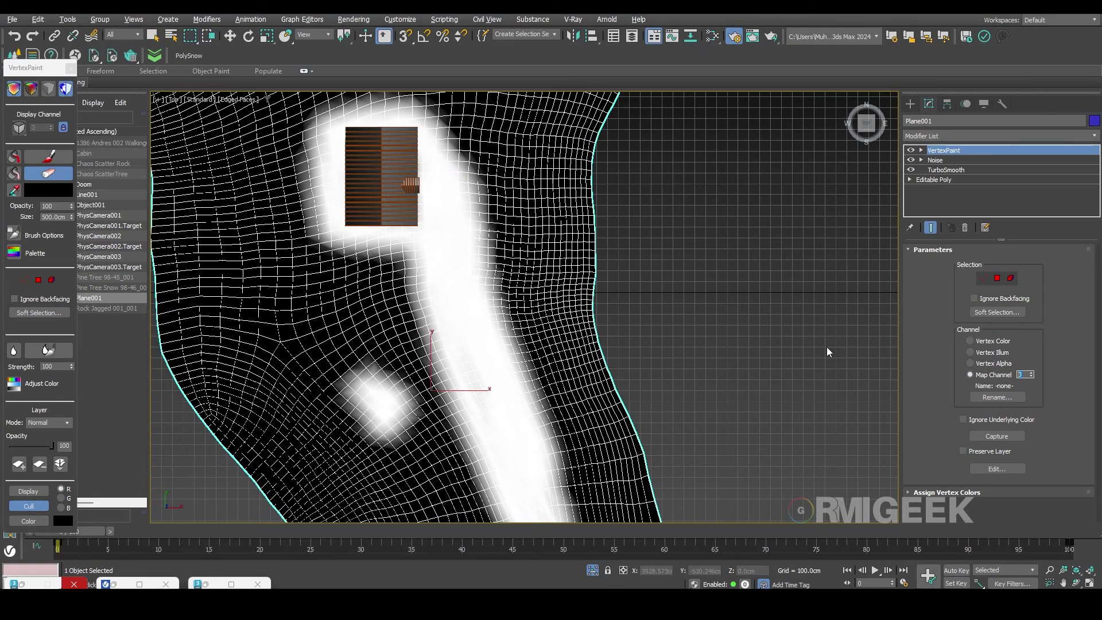
pyautogui.press('1')
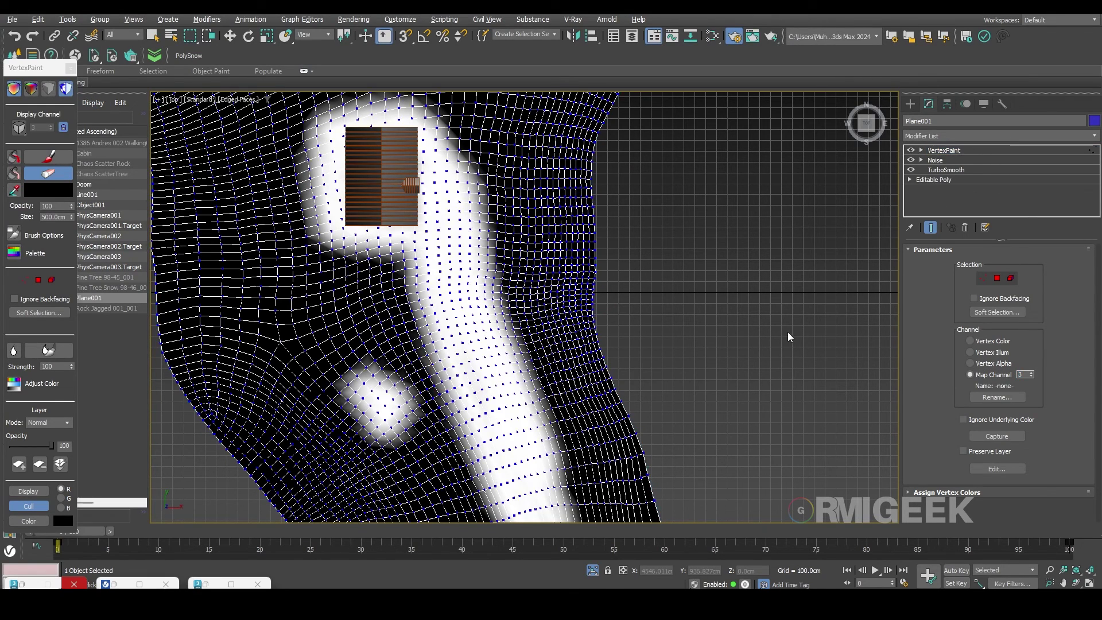
pyautogui.press('1')
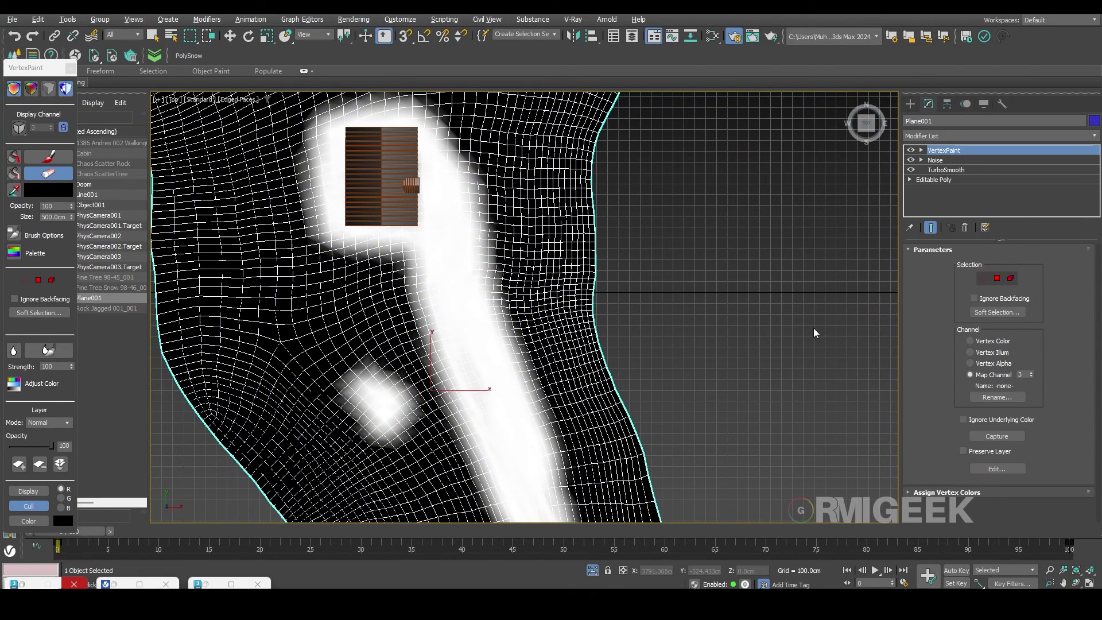
pyautogui.hotkey('alt', 'w')
pyautogui.hotkey('alt', 'w')
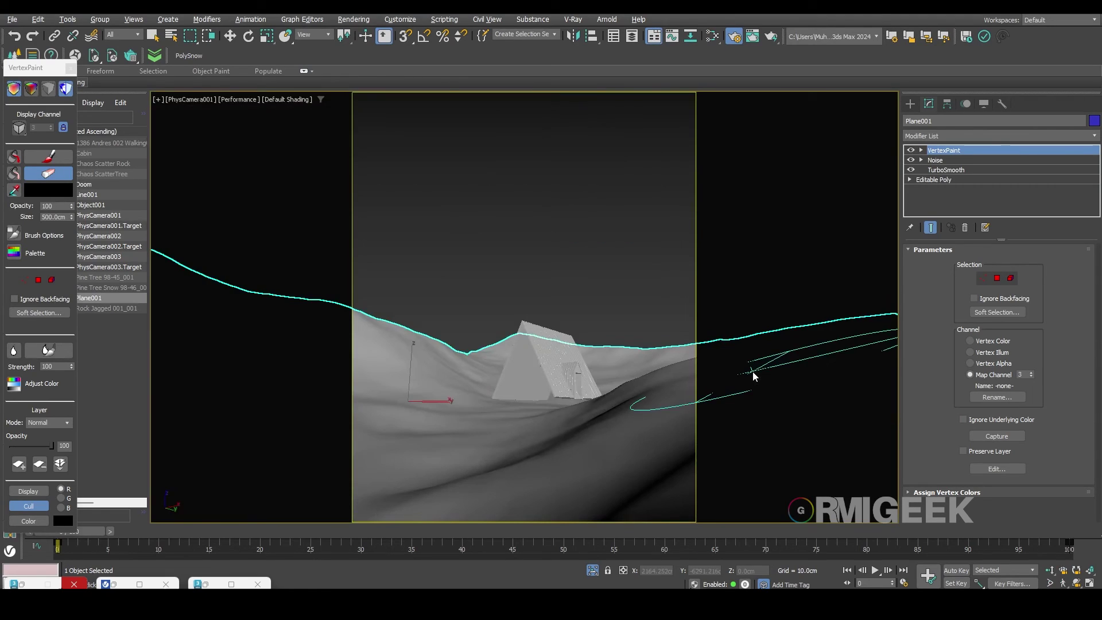
pyautogui.press('w')
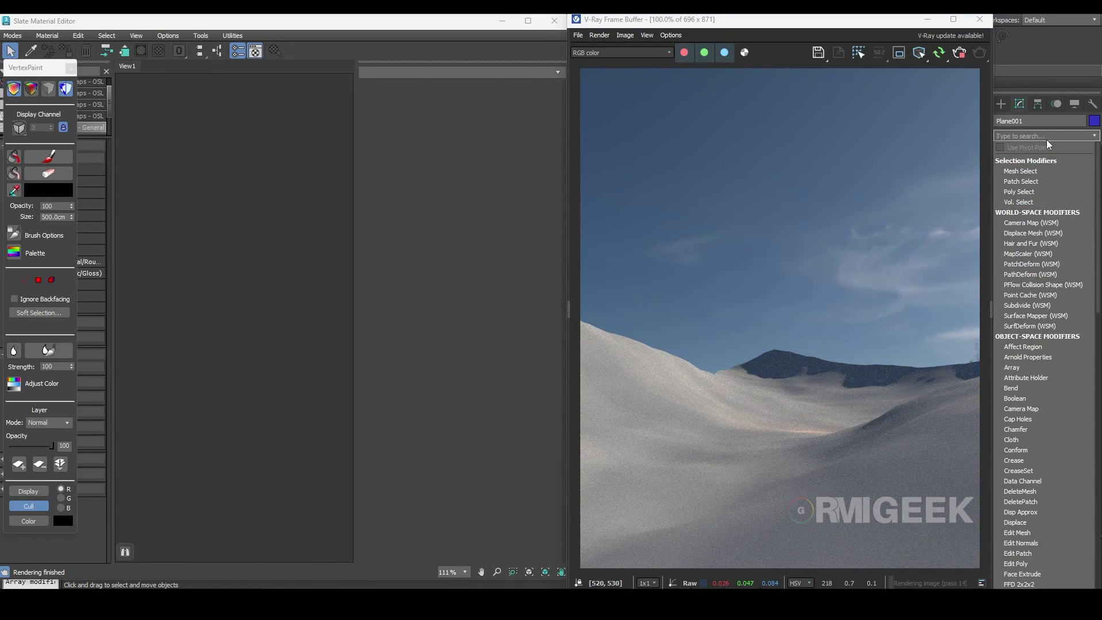
# Add a VRayDisplacementMod with a 50.0cm amount to the ground plane, then start a new map in Slate
pyautogui.write('vraydi')
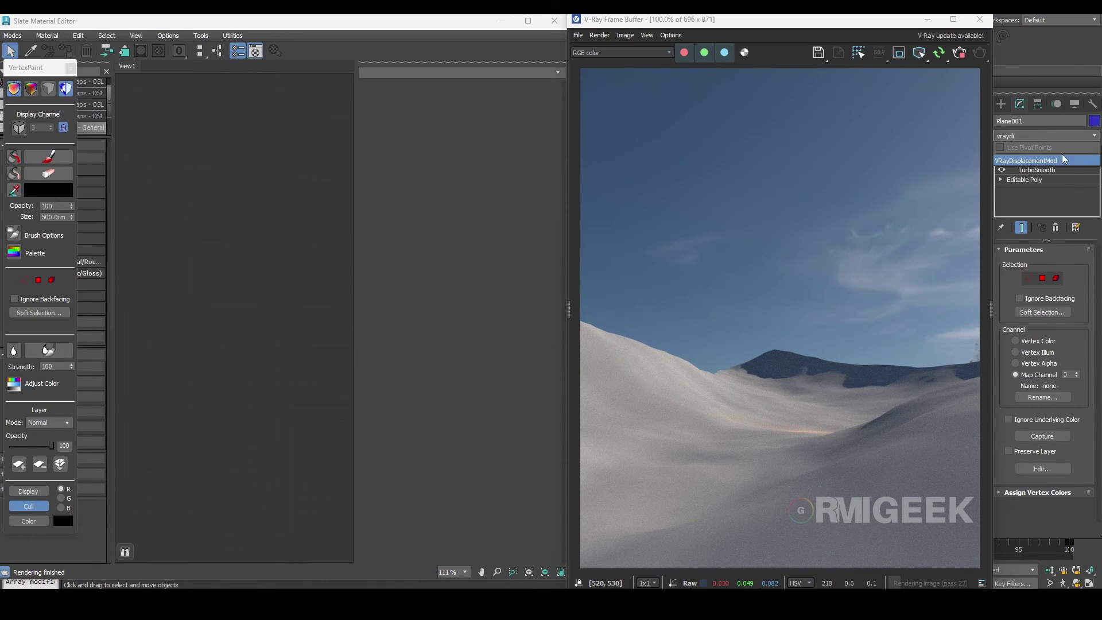
pyautogui.click(1056, 160)
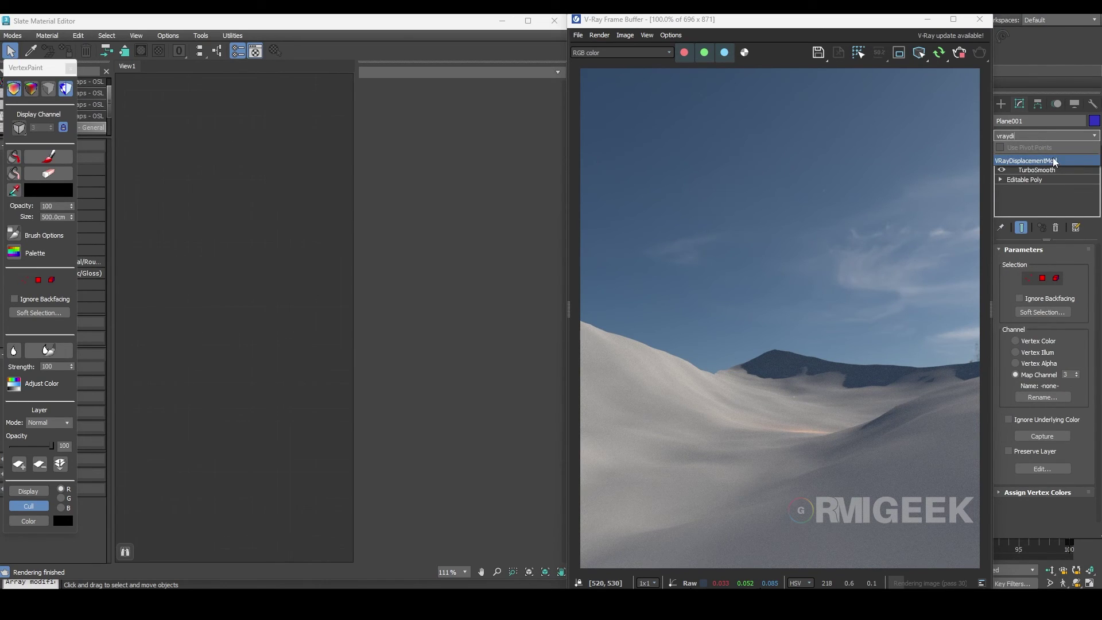
pyautogui.doubleClick(1065, 384)
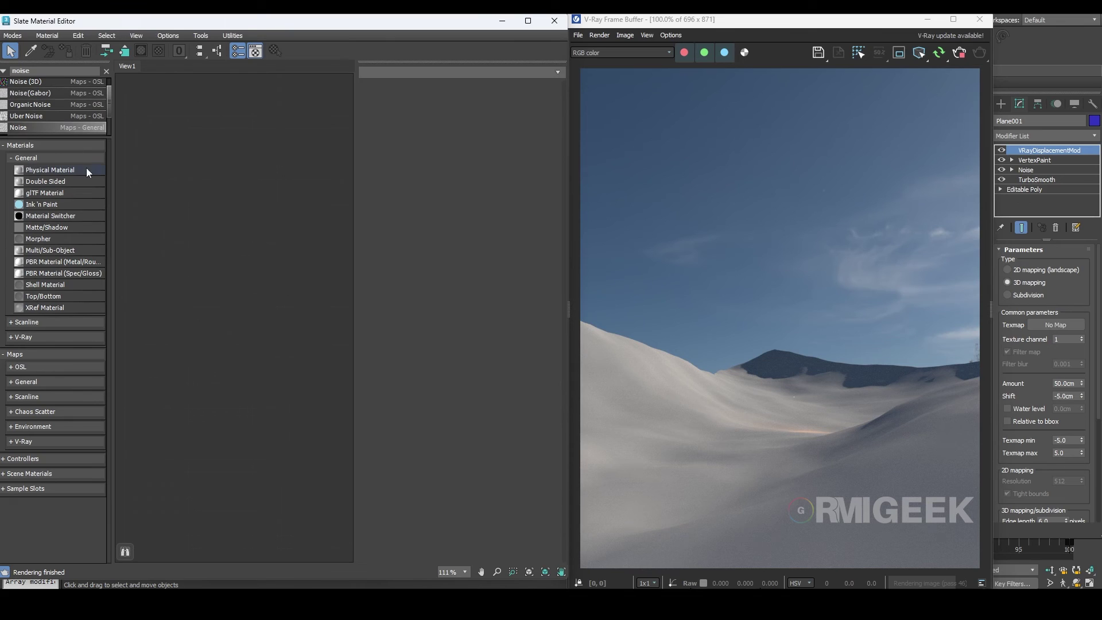
pyautogui.rightClick(189, 220)
# Create a Composite map in Slate with a fractal Noise map feeding its Layer 1
pyautogui.moveTo(225, 239)
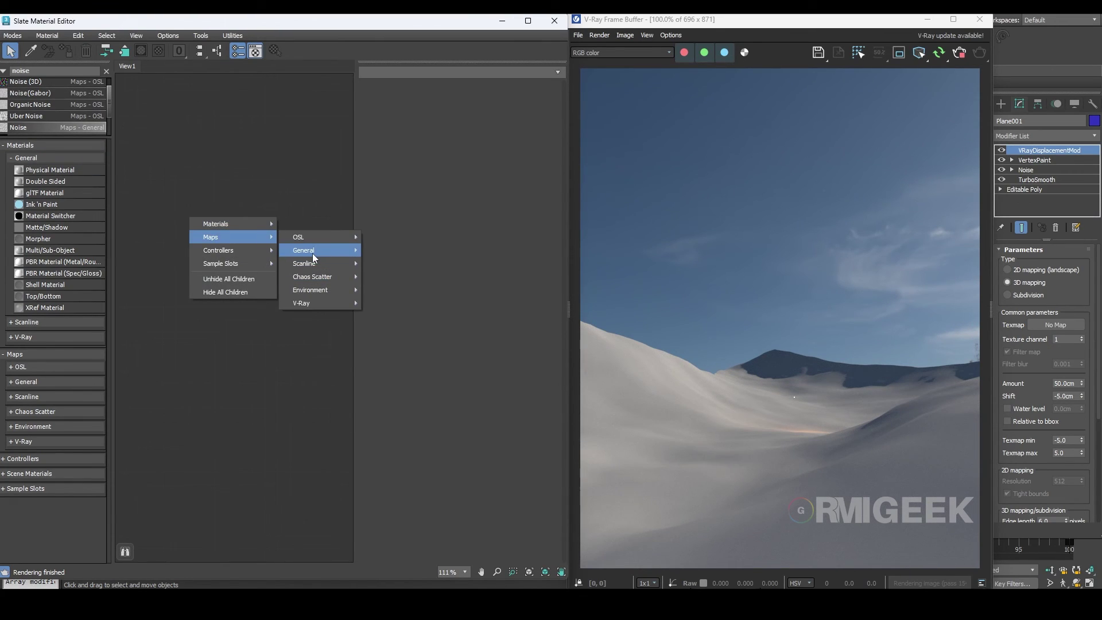
pyautogui.moveTo(312, 251)
pyautogui.click(404, 178)
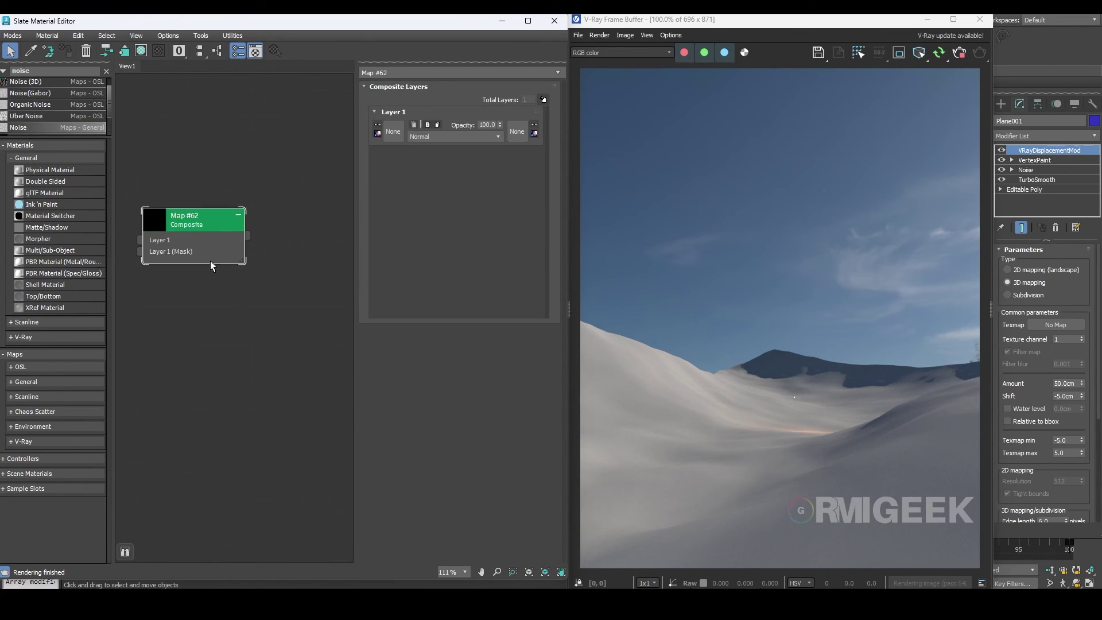
pyautogui.moveTo(186, 221); pyautogui.dragTo(303, 248)
pyautogui.moveTo(29, 130); pyautogui.dragTo(256, 268)
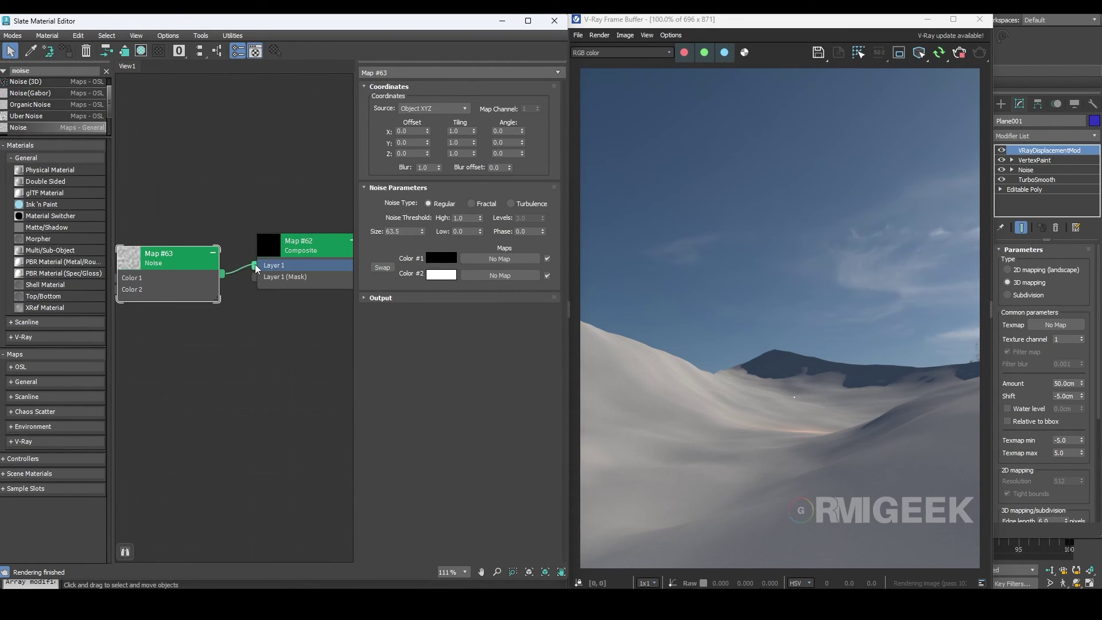
pyautogui.click(214, 408)
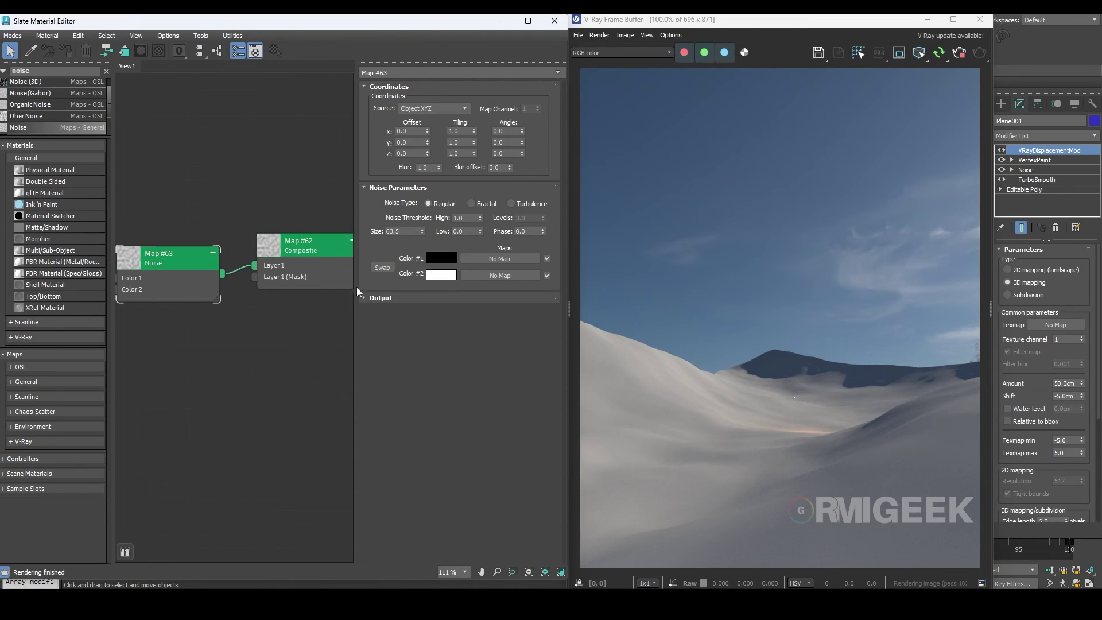
pyautogui.click(483, 205)
pyautogui.moveTo(360, 264); pyautogui.dragTo(294, 269, button='middle')
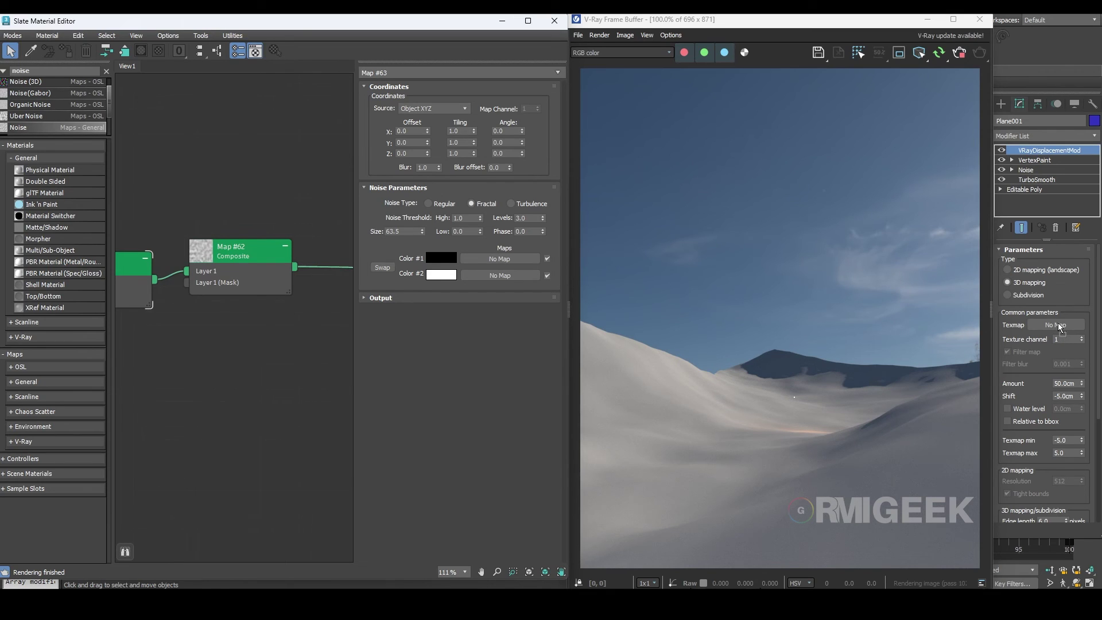
# Assign the Composite map as the displacement texture, as an instance
pyautogui.moveTo(1061, 326); pyautogui.dragTo(500, 275)
pyautogui.click(526, 334)
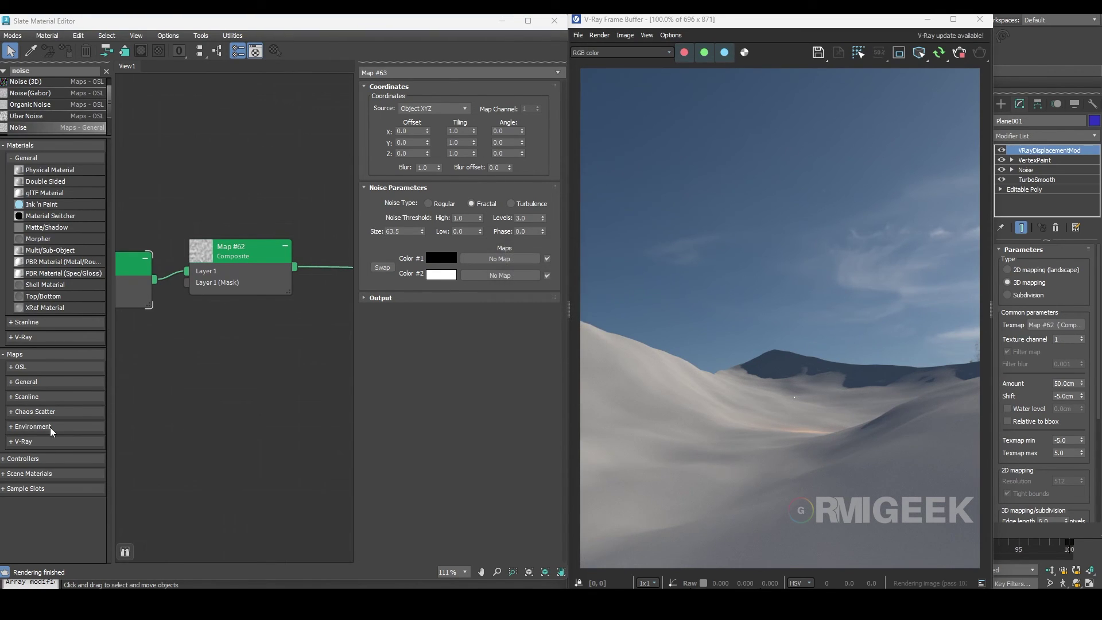
pyautogui.moveTo(167, 397); pyautogui.dragTo(244, 382, button='middle')
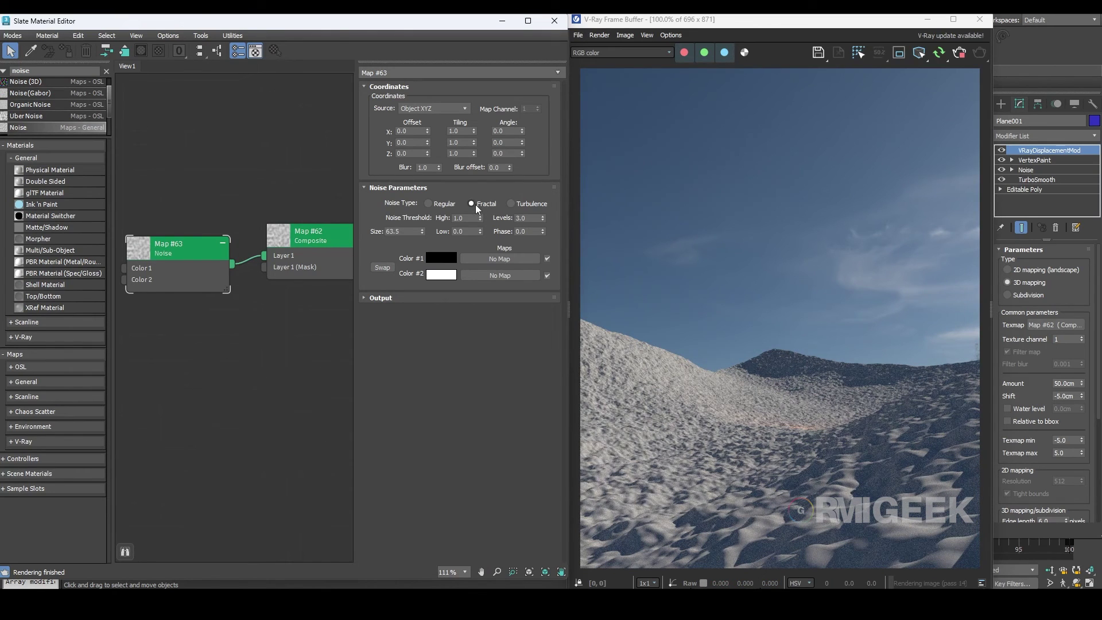
# Set the Noise map's size to 50 and levels to 10
pyautogui.doubleClick(405, 231)
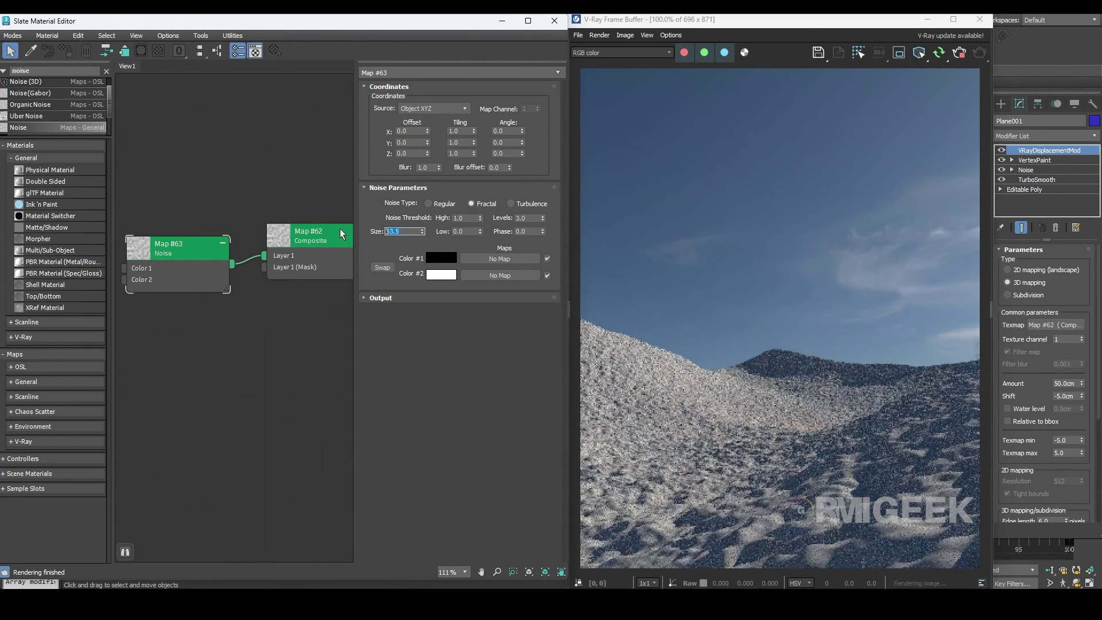
pyautogui.write('50')
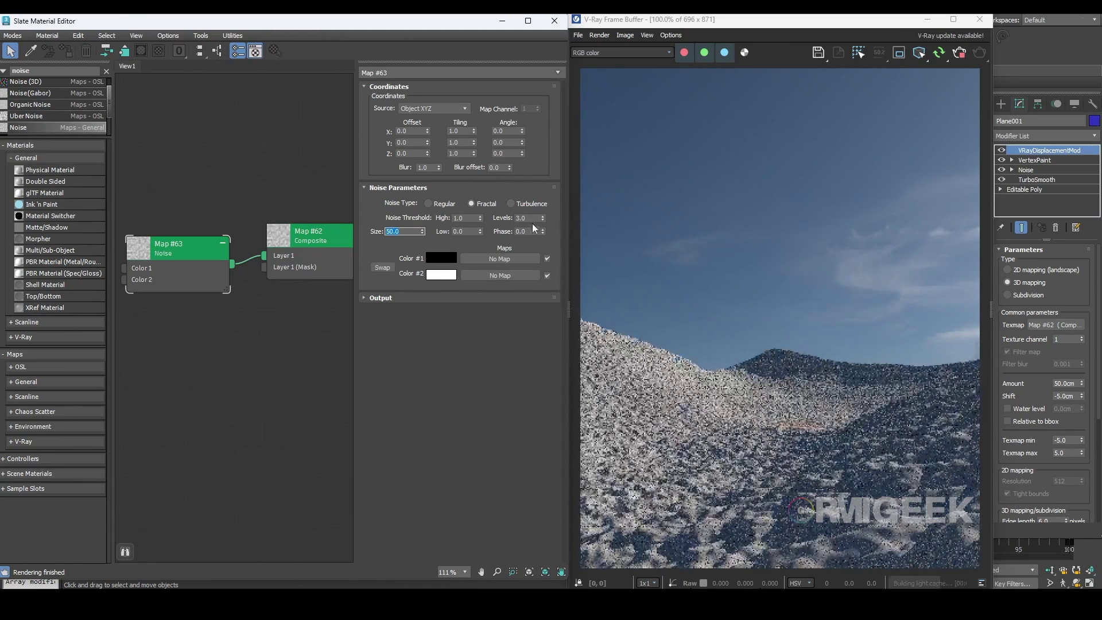
pyautogui.click(505, 221)
pyautogui.write('5')
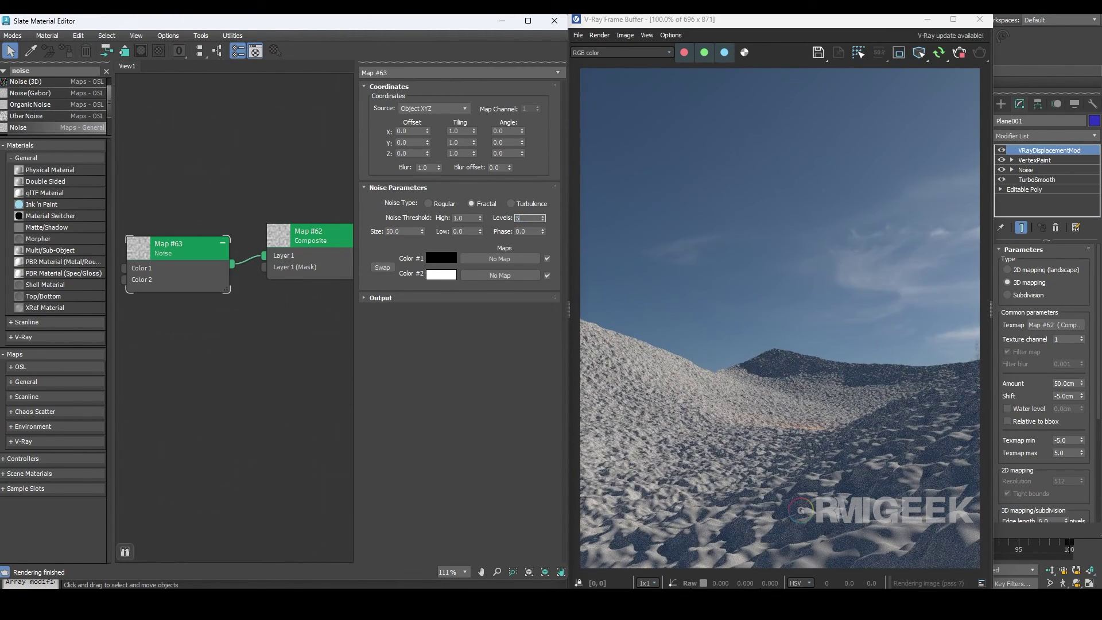
pyautogui.press('BackSpace')
pyautogui.write('10')
pyautogui.press('Return')
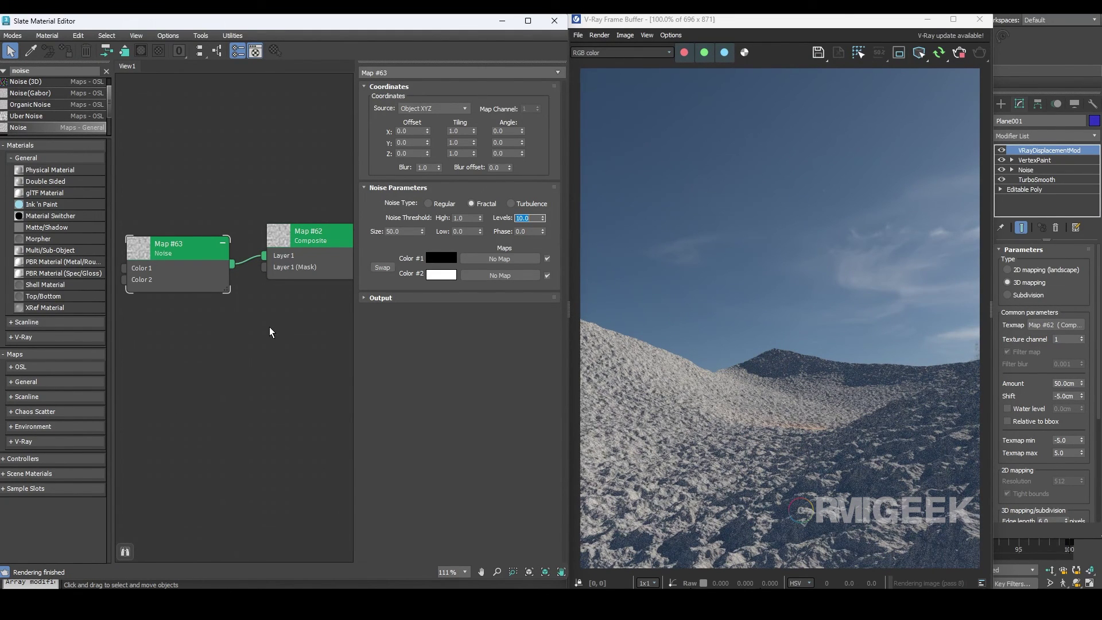
pyautogui.moveTo(213, 348); pyautogui.dragTo(190, 325, button='middle')
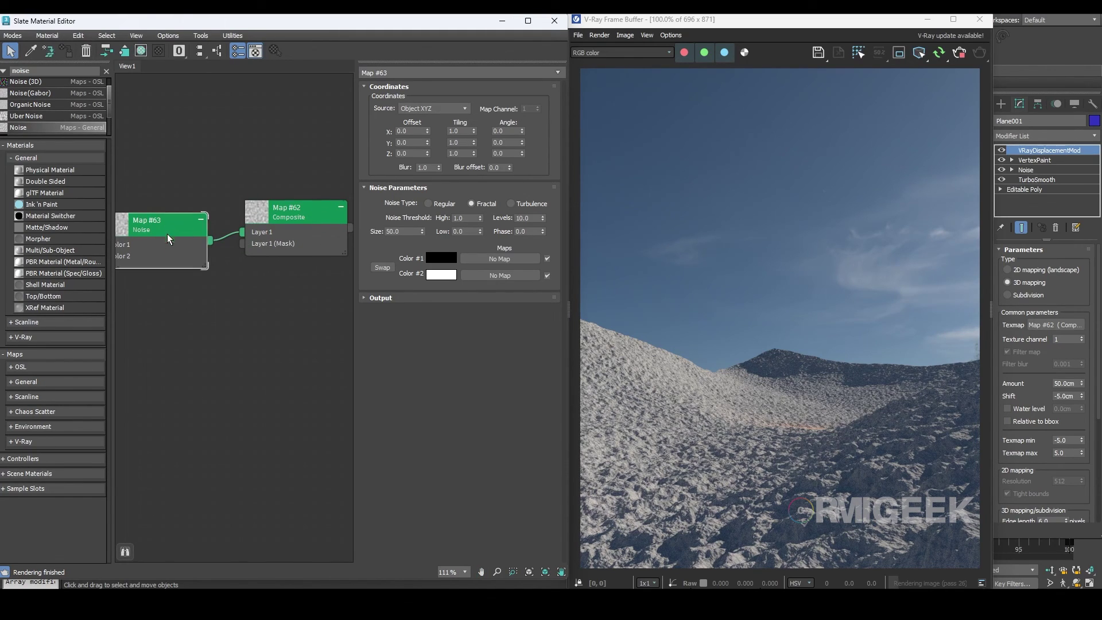
# Clone the Noise into a new Composite Layer 2 and set its high threshold to 0.5
pyautogui.moveTo(167, 233)
pyautogui.keyDown('shift'); pyautogui.mouseDown()
pyautogui.moveTo(164, 303)
pyautogui.moveTo(166, 292)
pyautogui.mouseUp(); pyautogui.keyUp('shift')
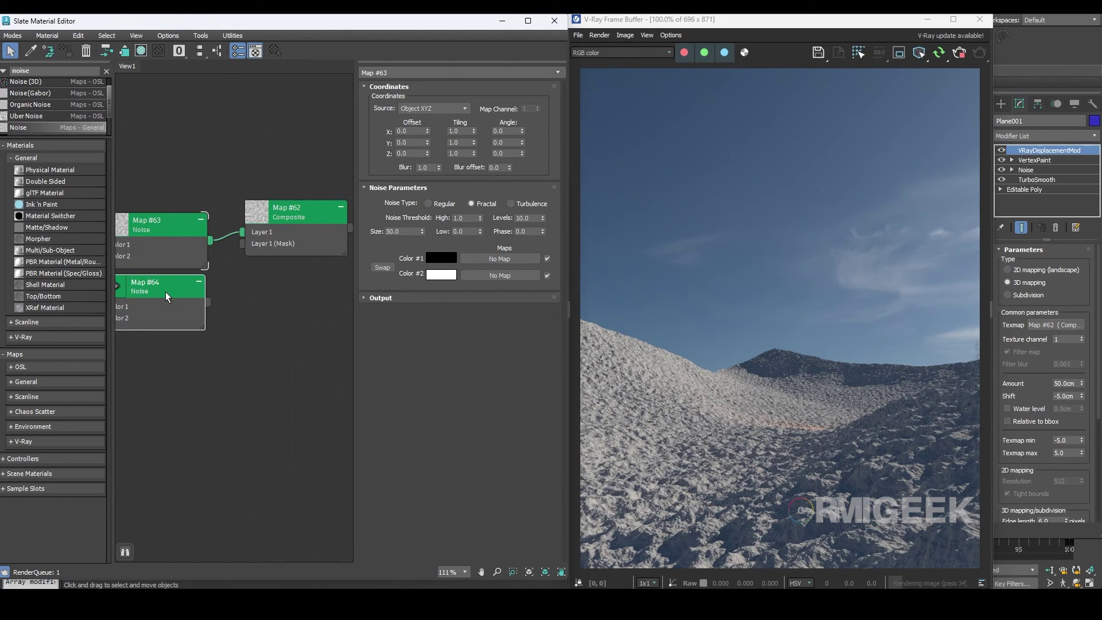
pyautogui.doubleClick(320, 226)
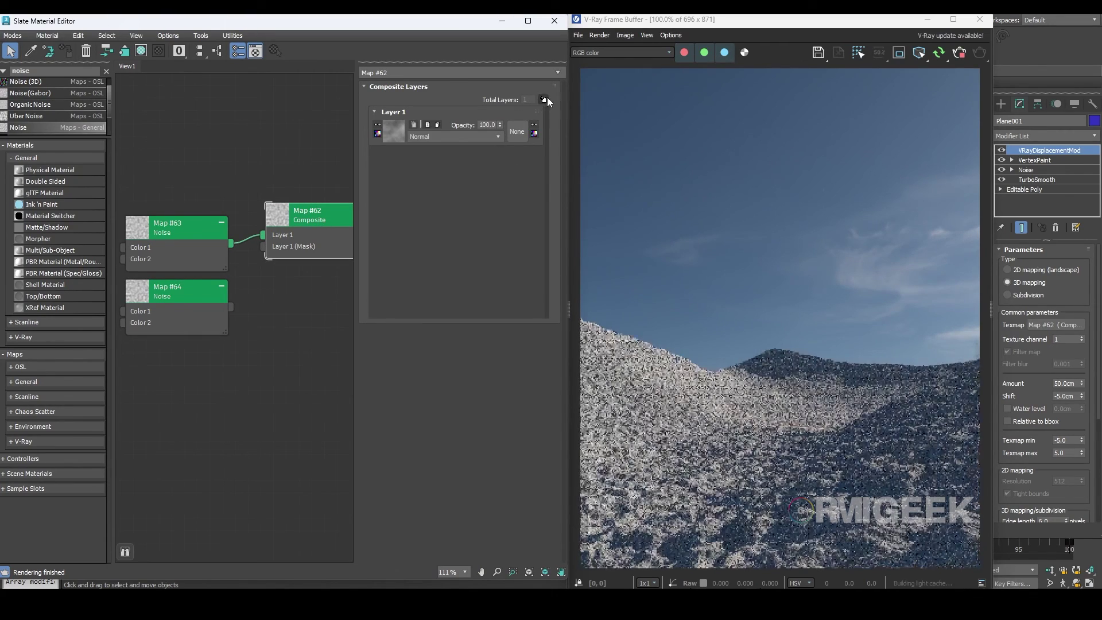
pyautogui.click(544, 99)
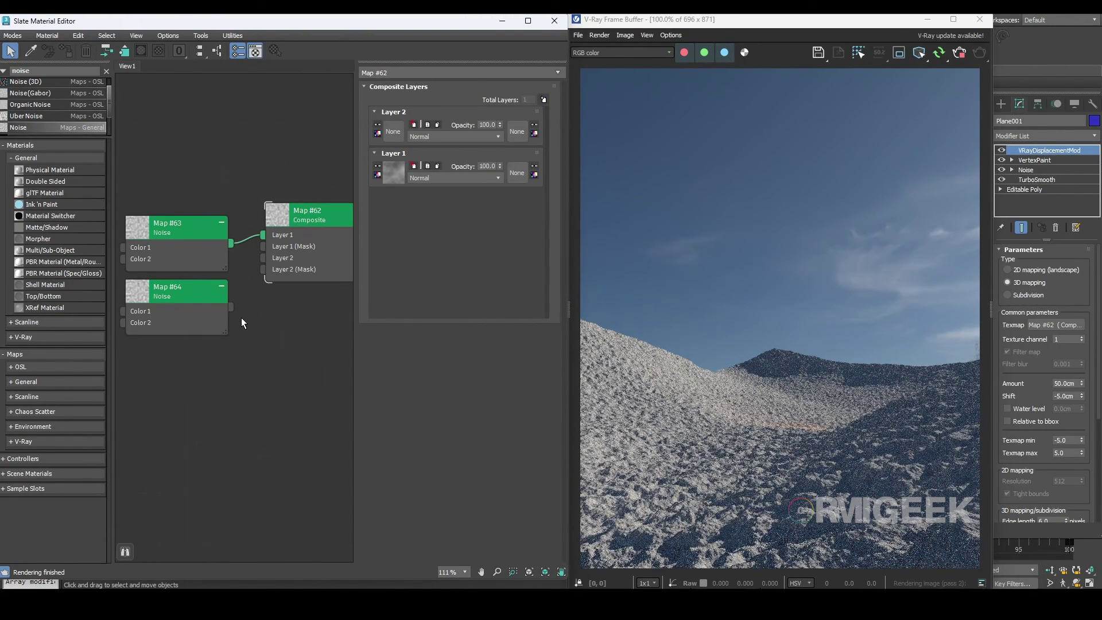
pyautogui.doubleClick(170, 292)
pyautogui.moveTo(230, 307); pyautogui.dragTo(257, 253)
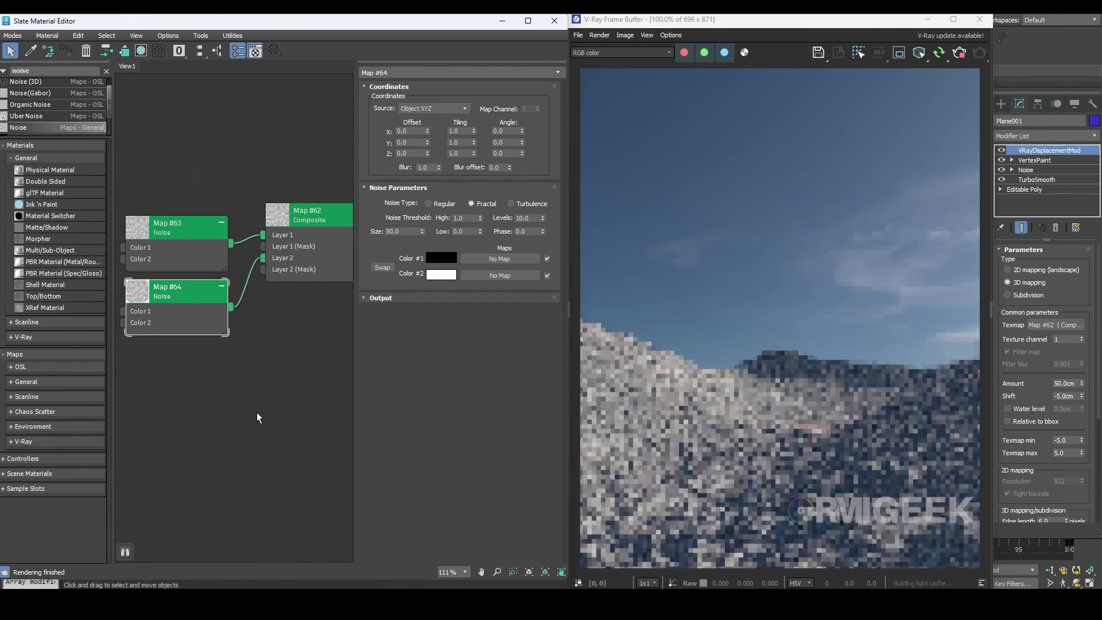
pyautogui.click(186, 291)
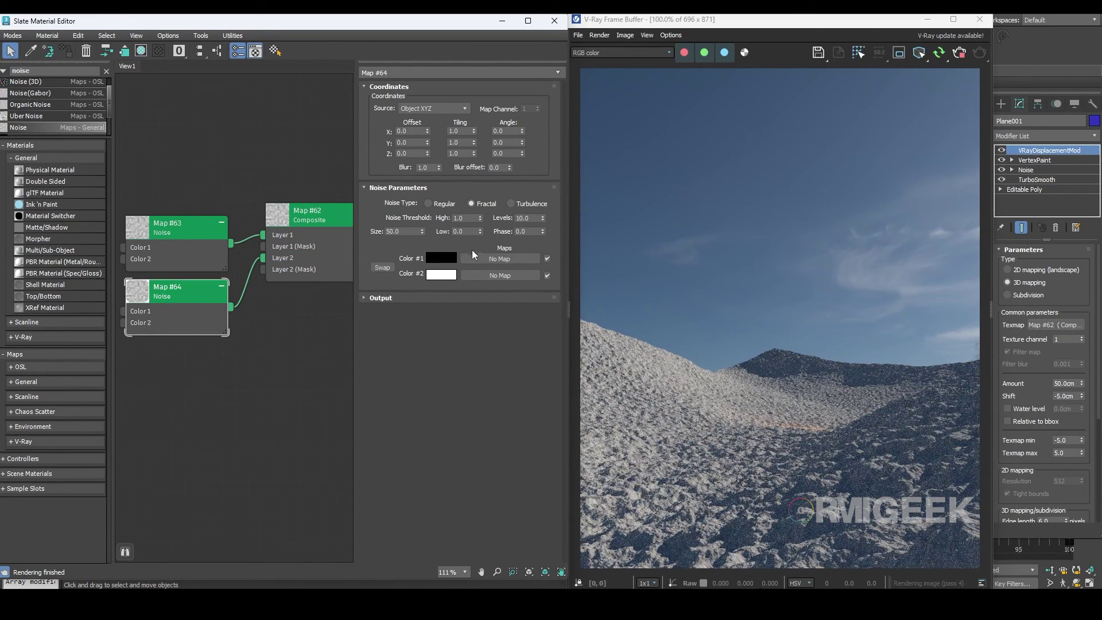
pyautogui.doubleClick(466, 218)
pyautogui.write('.5')
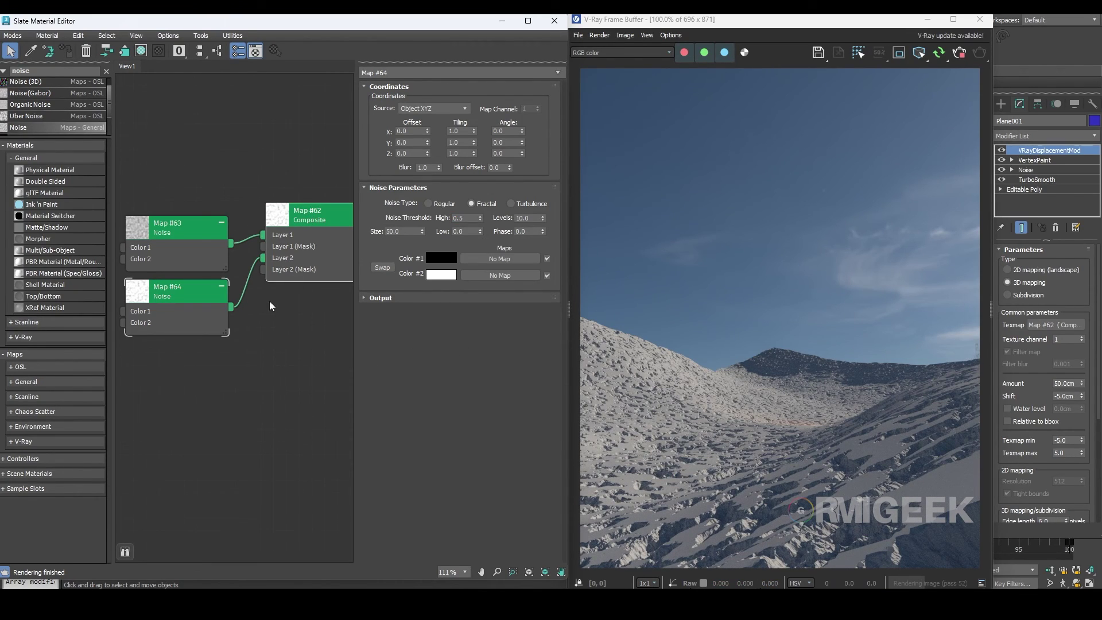
# Set Composite Layer 2 opacity to 30 and rearrange the Noise nodes in the graph
pyautogui.doubleClick(310, 213)
pyautogui.doubleClick(487, 124)
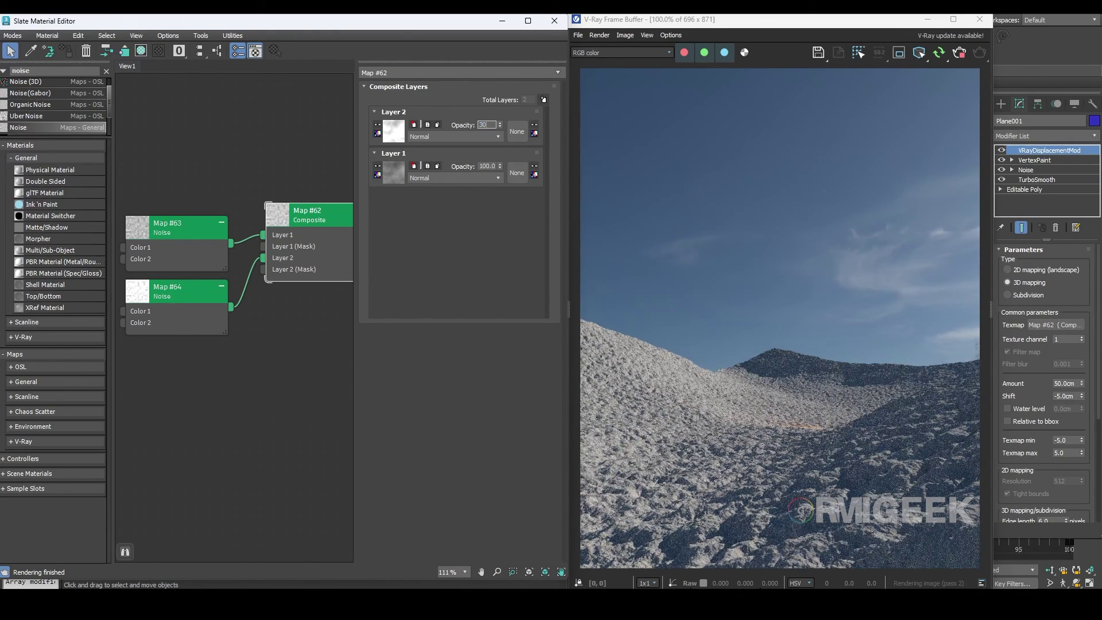
pyautogui.write('30')
pyautogui.press('Return')
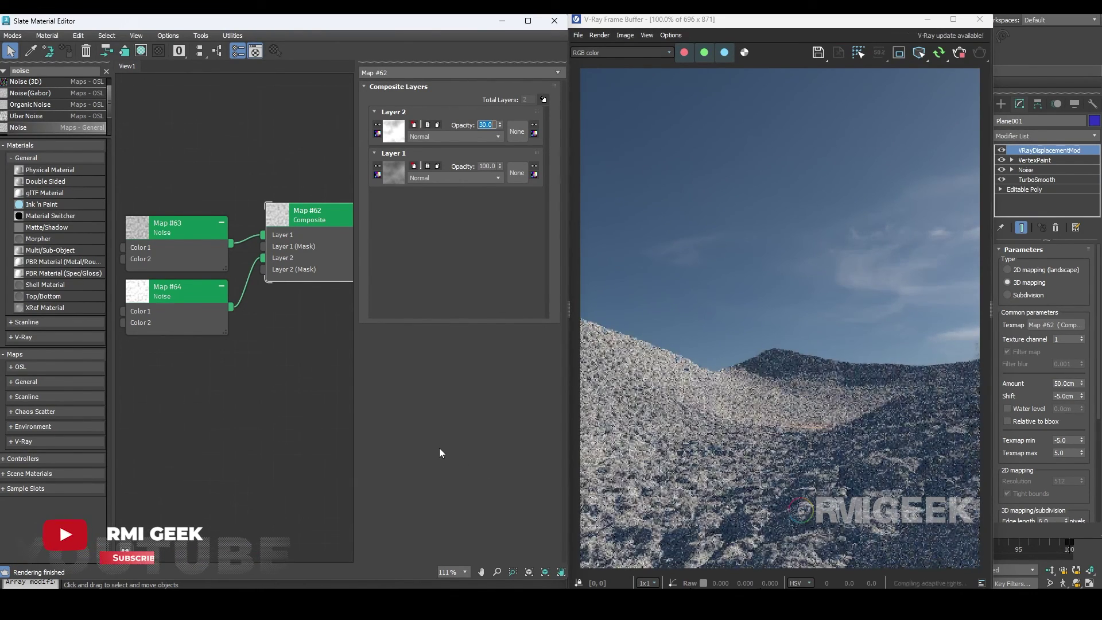
pyautogui.click(822, 464)
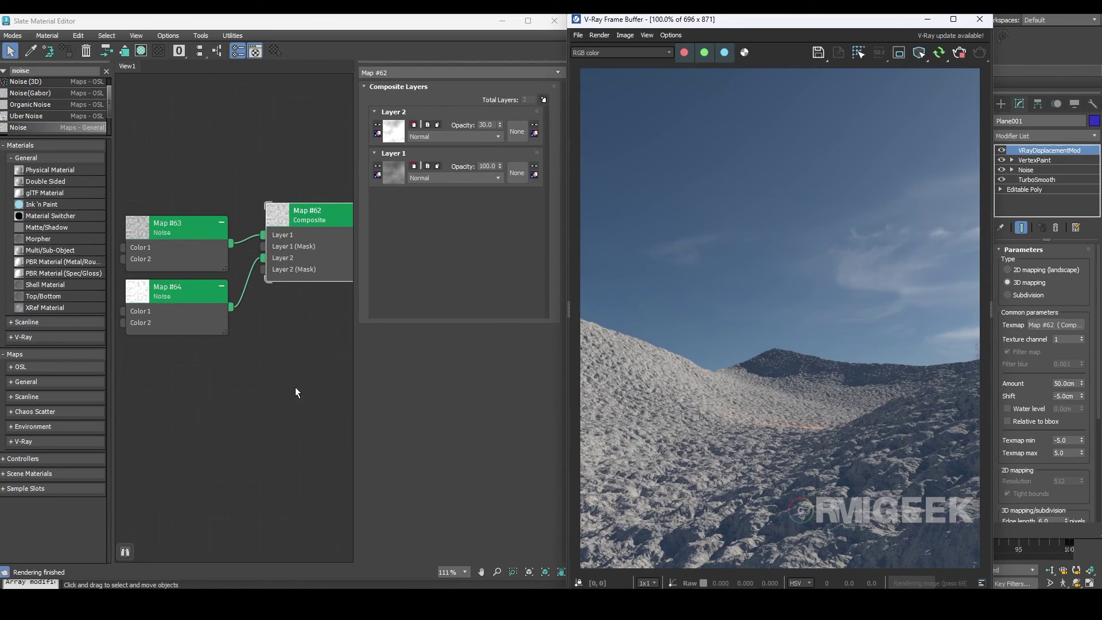
pyautogui.moveTo(216, 229); pyautogui.dragTo(216, 165)
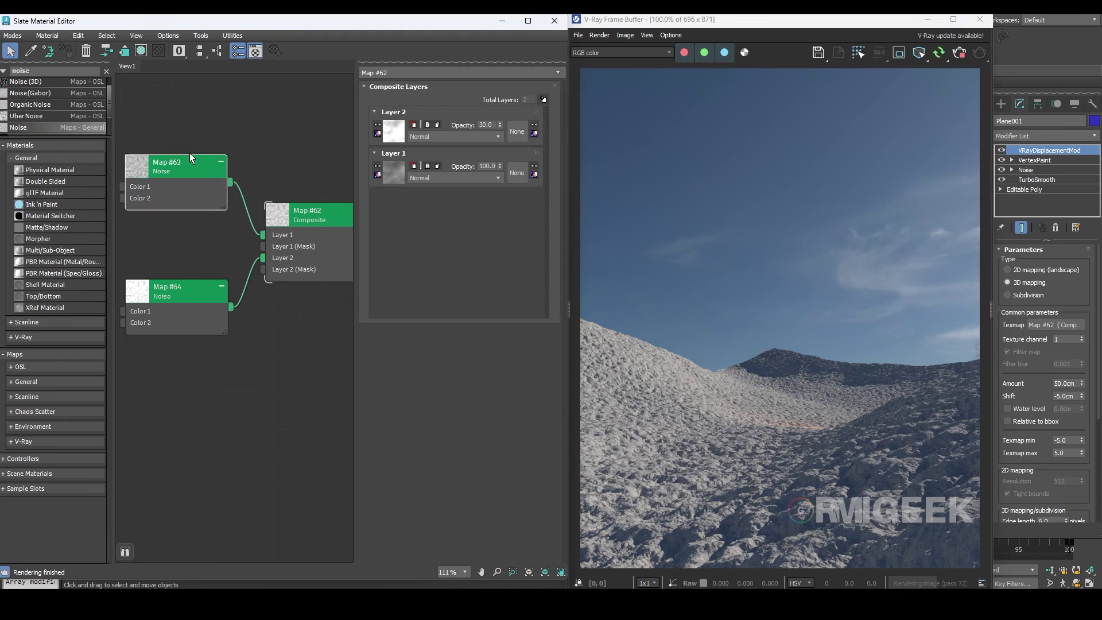
pyautogui.click(233, 409)
pyautogui.moveTo(140, 239); pyautogui.dragTo(181, 238, button='middle')
# Add a Vertex Color map set to map channel 3 to the node graph
pyautogui.doubleClick(44, 71)
pyautogui.write('vert')
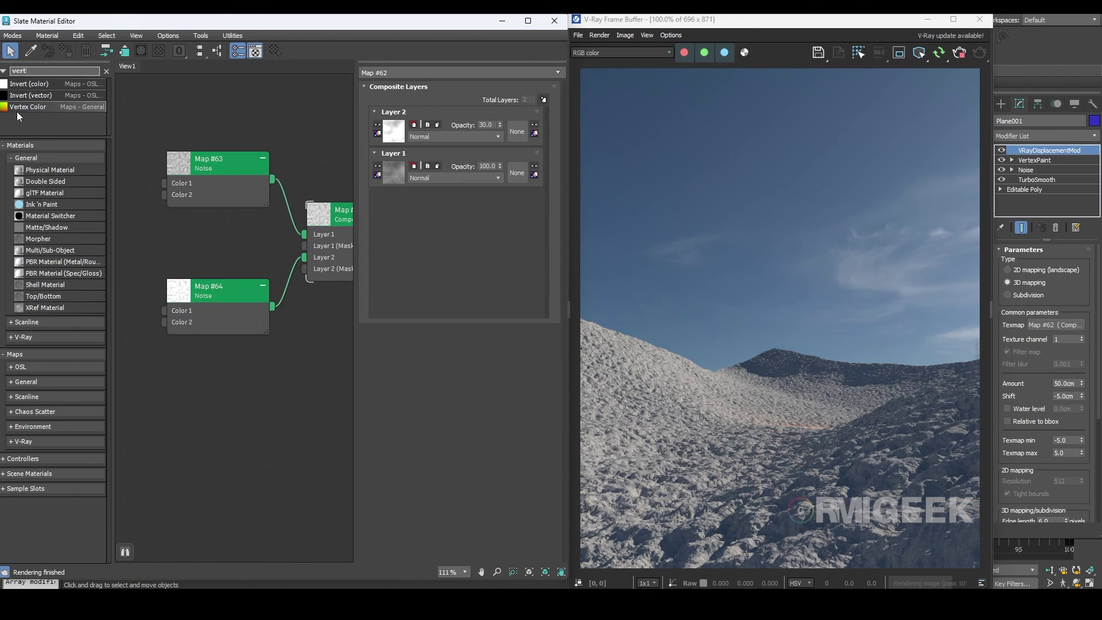
pyautogui.moveTo(19, 111); pyautogui.dragTo(206, 244)
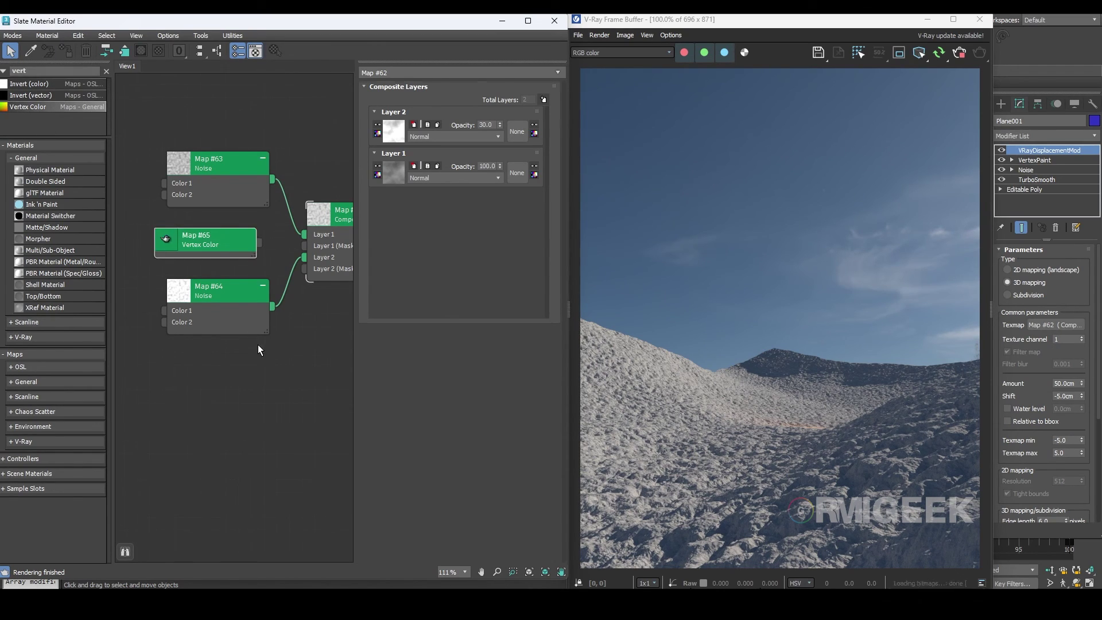
pyautogui.moveTo(258, 344); pyautogui.dragTo(232, 333, button='middle')
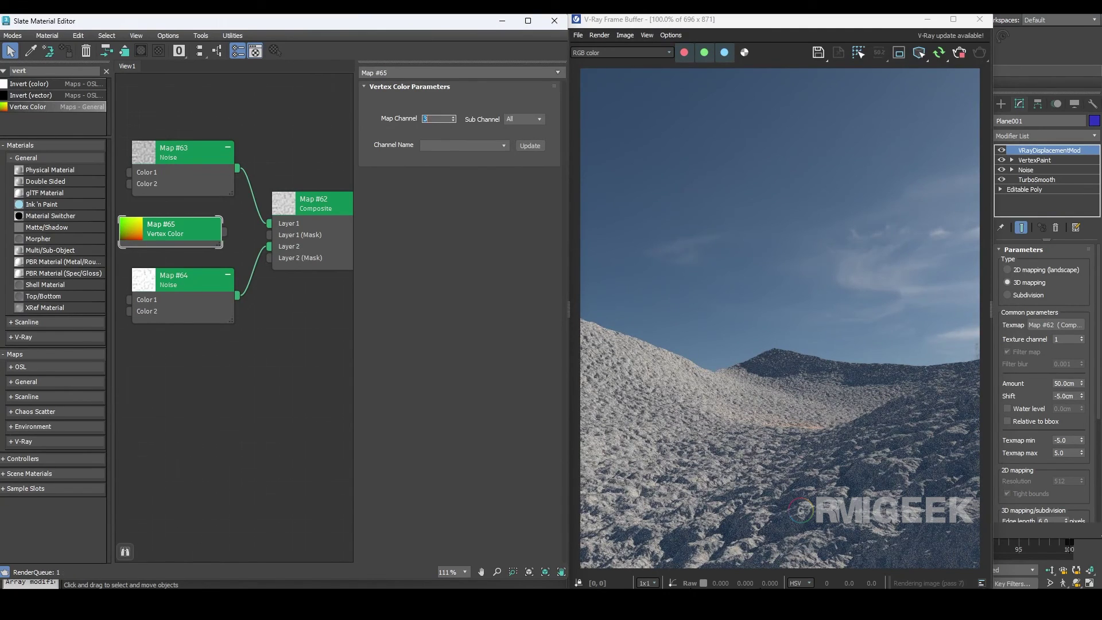
pyautogui.write('3')
# Wire the Vertex Color map into the masks of Composite Layers 1 and 2, then inspect the render
pyautogui.moveTo(224, 232); pyautogui.dragTo(270, 235)
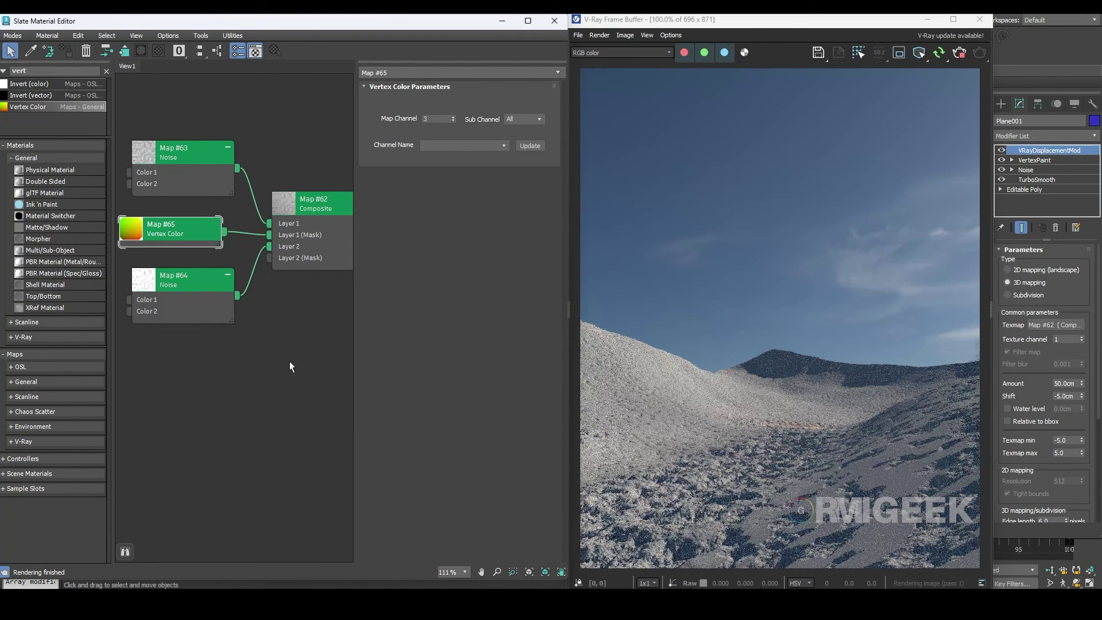
pyautogui.moveTo(242, 249); pyautogui.dragTo(273, 264)
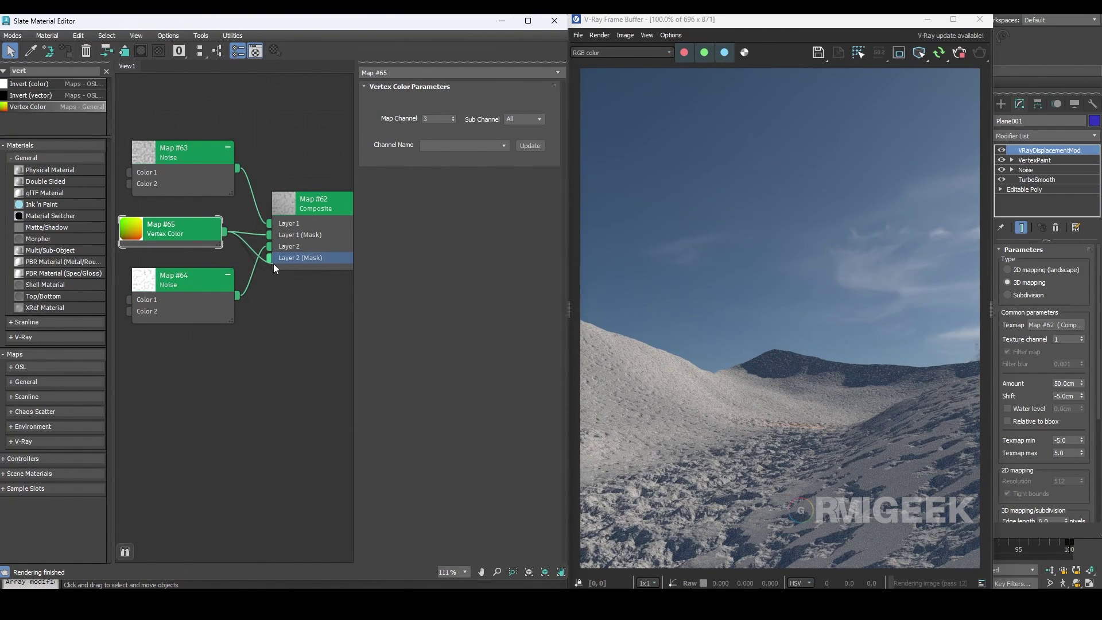
pyautogui.moveTo(190, 284); pyautogui.dragTo(178, 271)
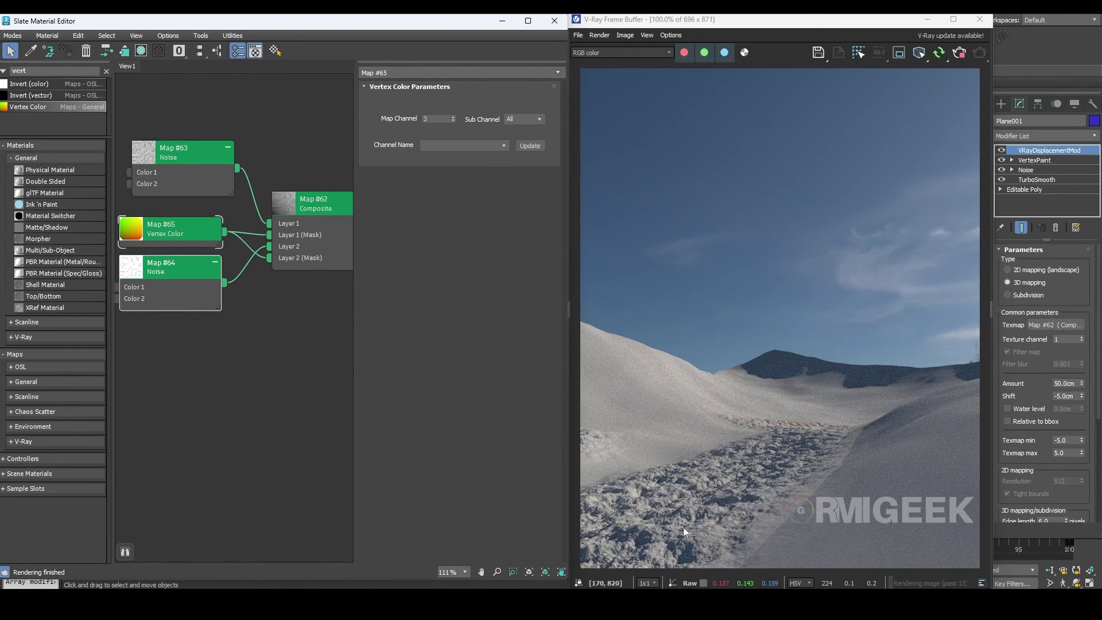
pyautogui.scroll(1, 748, 511)
pyautogui.scroll(1, 749, 512)
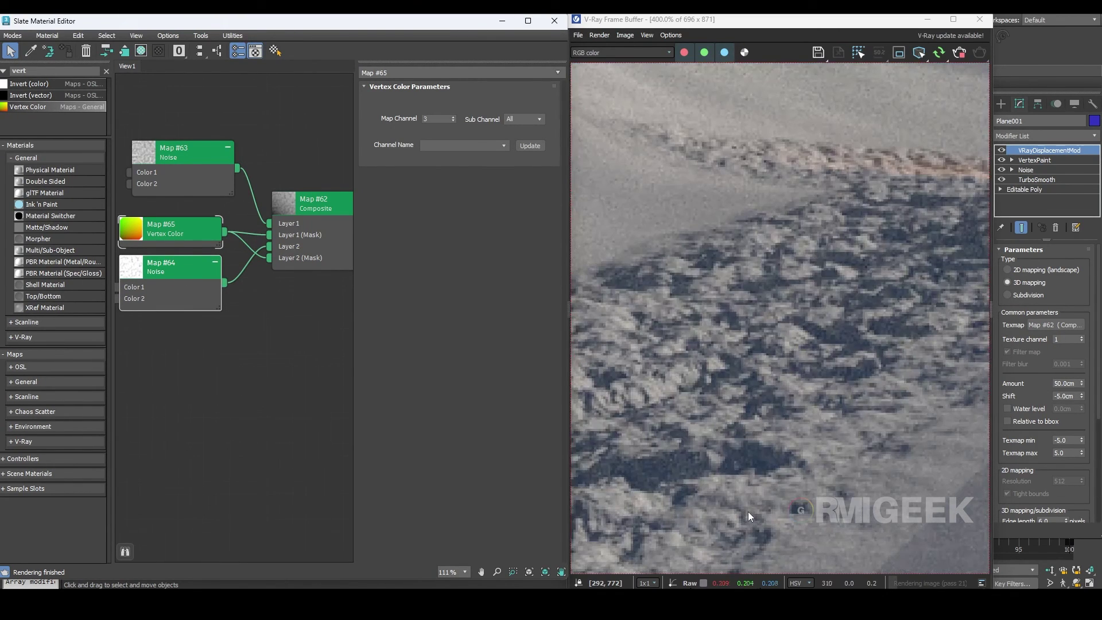
pyautogui.scroll(-1, 749, 511)
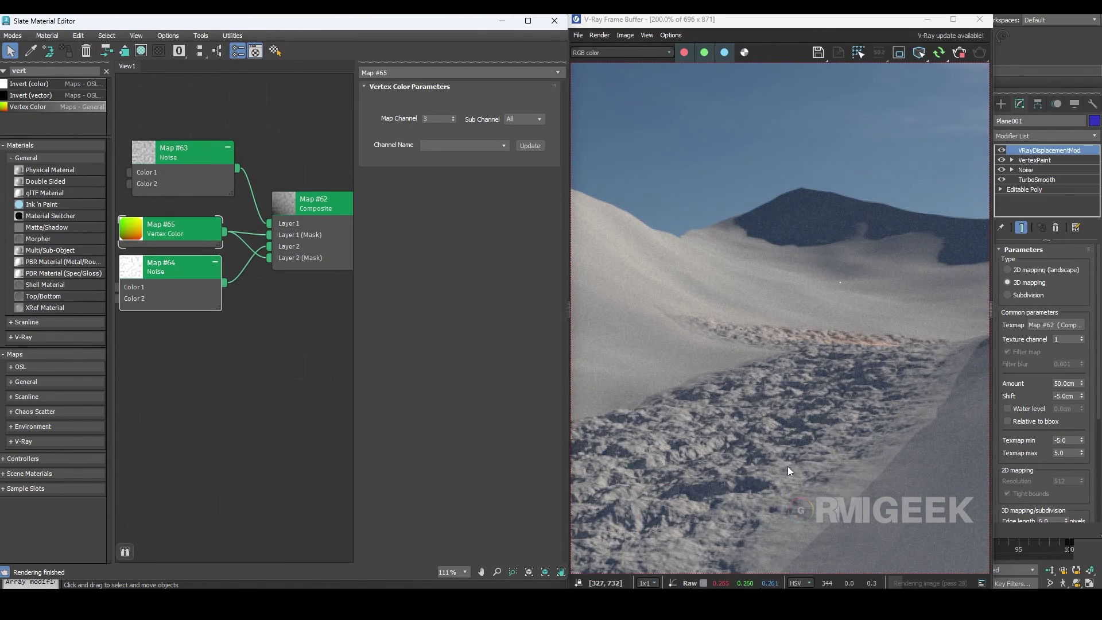
pyautogui.moveTo(788, 467); pyautogui.dragTo(793, 412, button='middle')
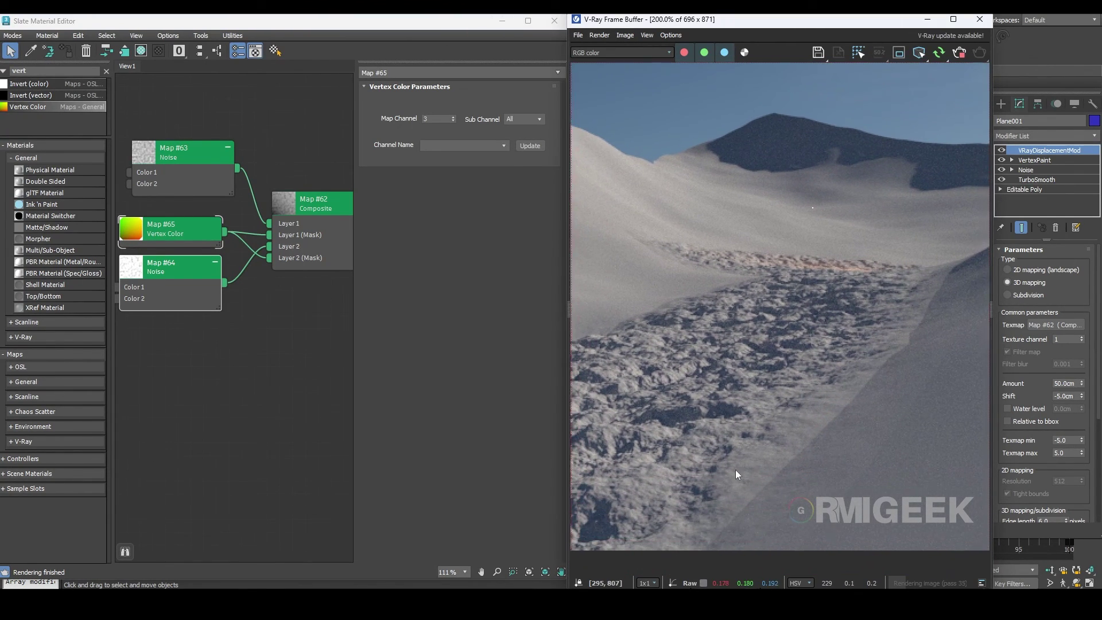
pyautogui.moveTo(736, 470); pyautogui.dragTo(891, 469, button='middle')
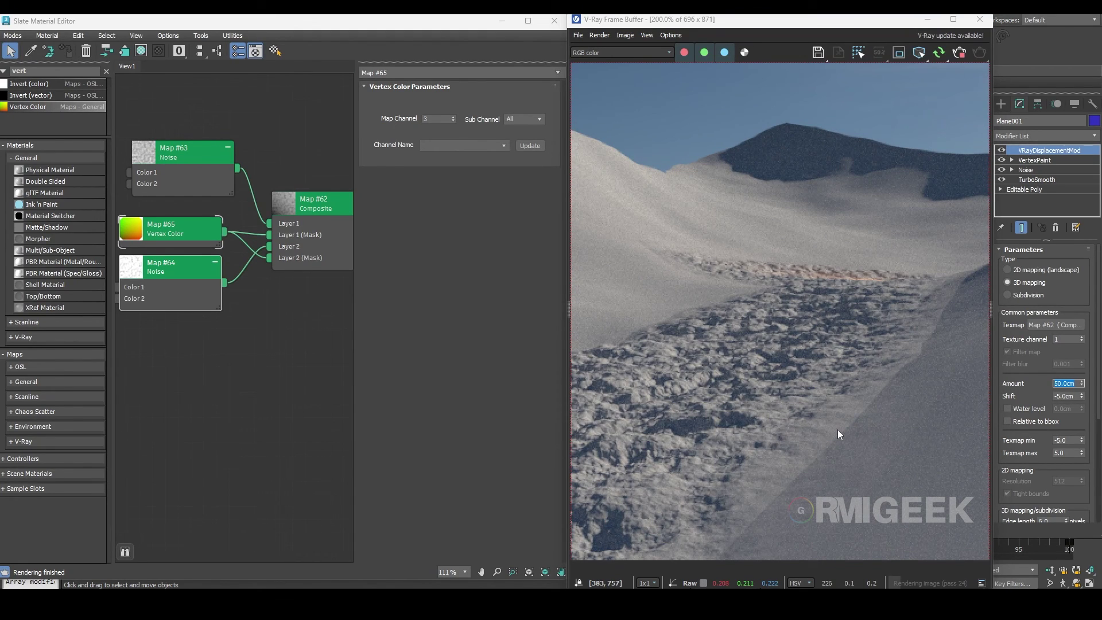
# Blur all the ground's painted vertex colours to soften the path mask edges
pyautogui.click(1034, 161)
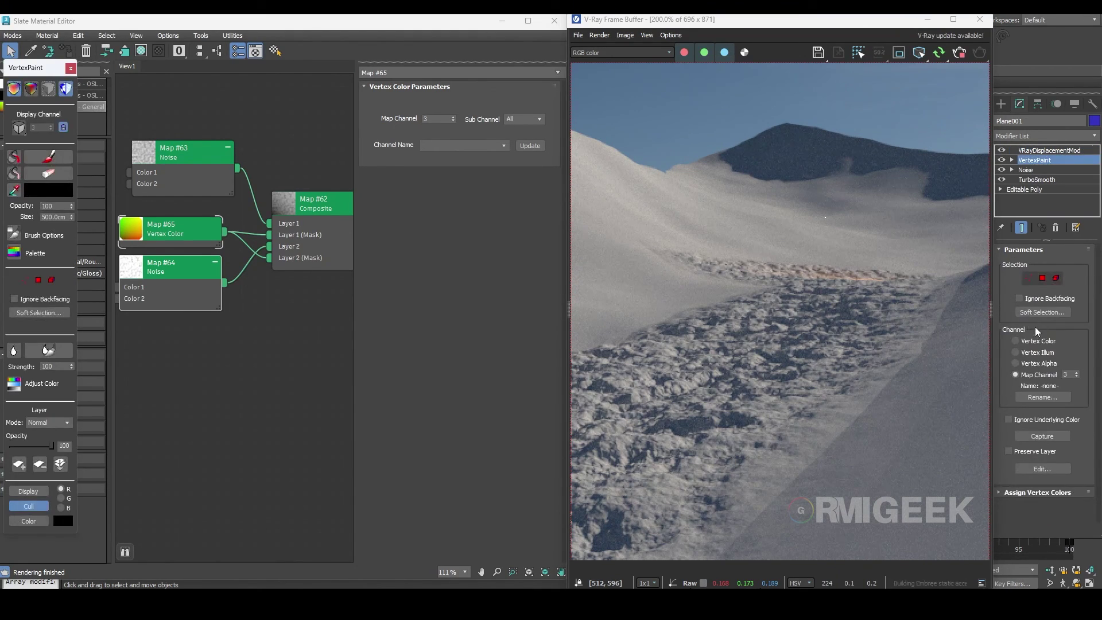
pyautogui.click(14, 352)
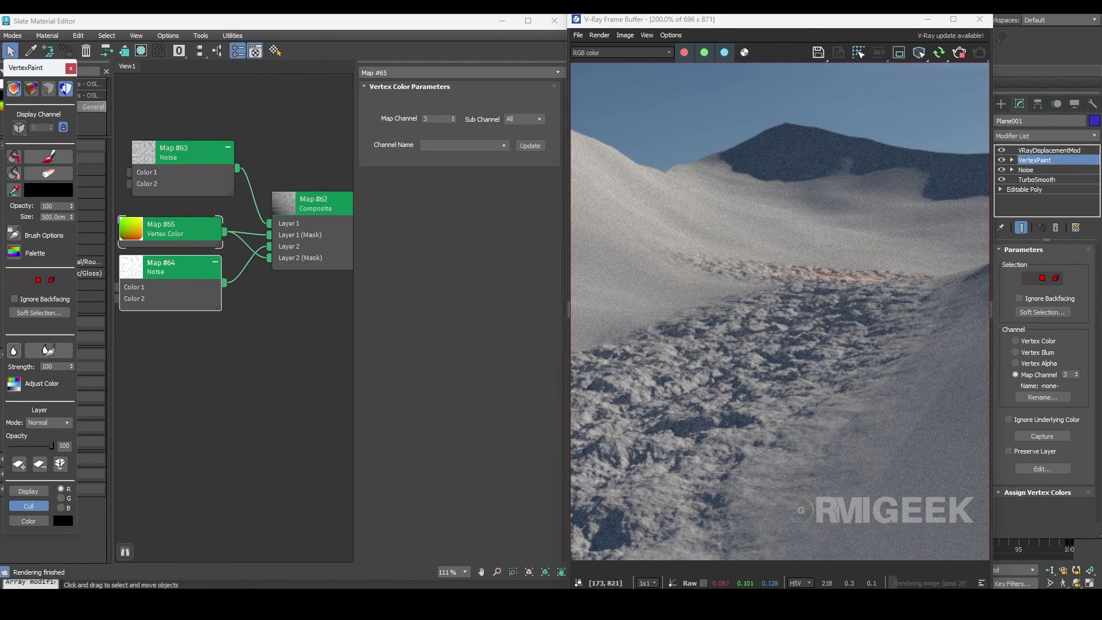
pyautogui.click(18, 352)
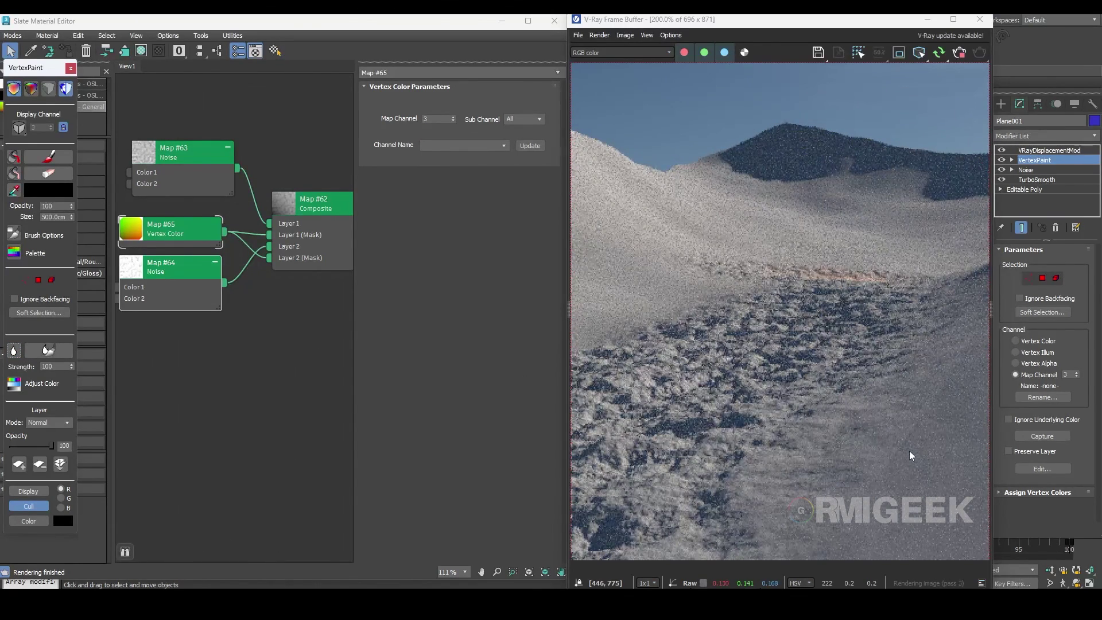
pyautogui.scroll(-1, 819, 435)
pyautogui.scroll(-1, 779, 491)
pyautogui.scroll(1, 779, 491)
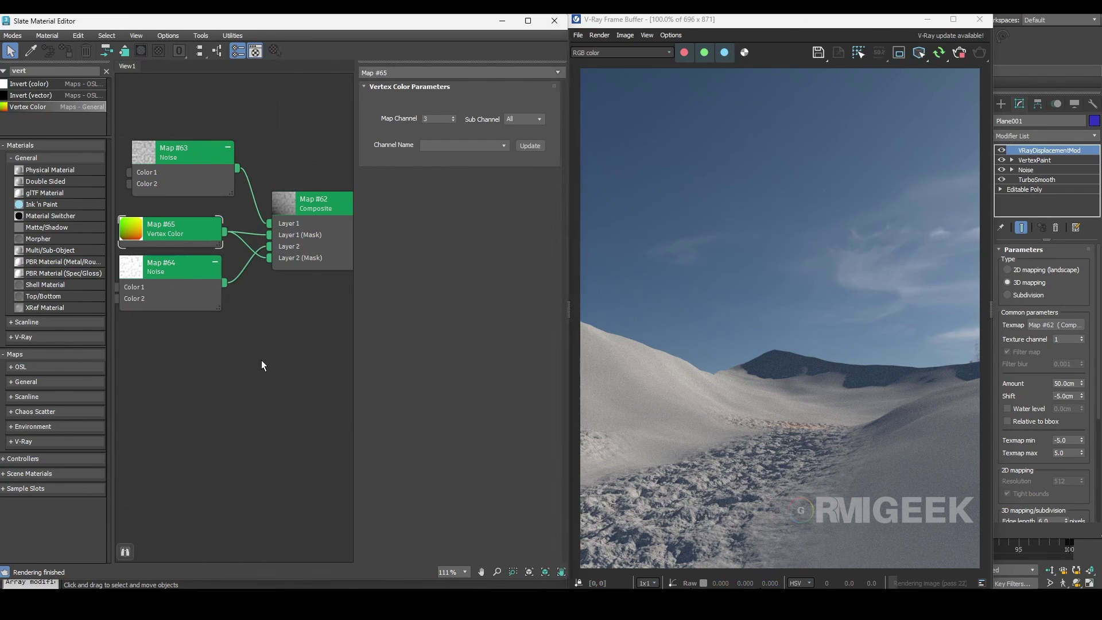
# Add a third Composite layer and feed it a copy of the Noise map
pyautogui.click(327, 205)
pyautogui.click(543, 99)
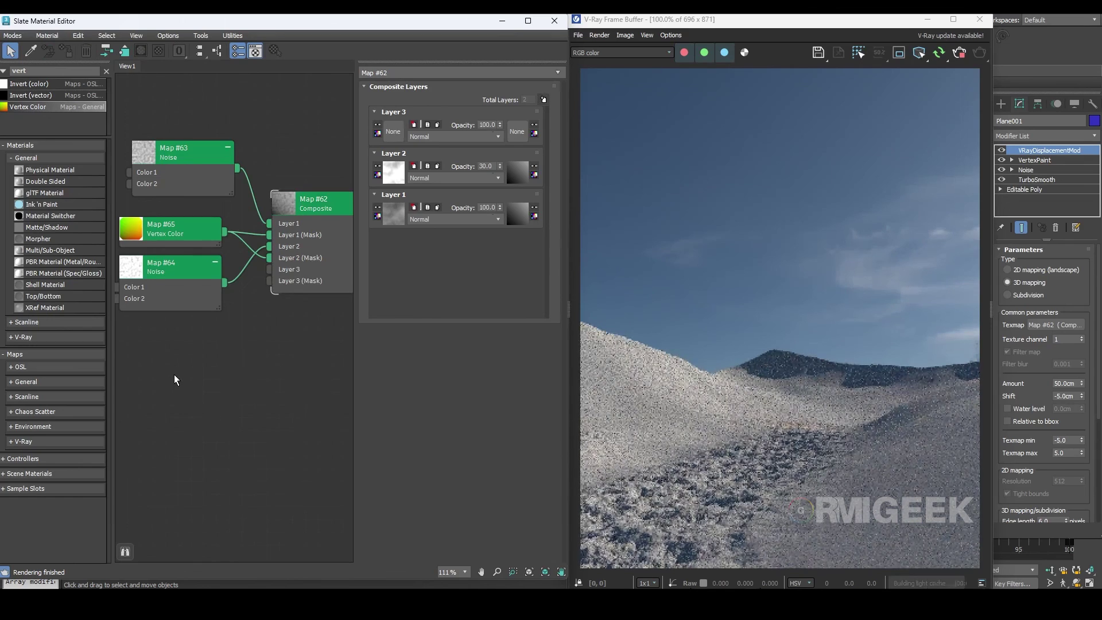
pyautogui.moveTo(174, 375); pyautogui.dragTo(186, 375, button='middle')
pyautogui.moveTo(185, 153)
pyautogui.keyDown('shift'); pyautogui.mouseDown()
pyautogui.moveTo(171, 380)
pyautogui.moveTo(172, 348)
pyautogui.mouseUp(); pyautogui.keyUp('shift')
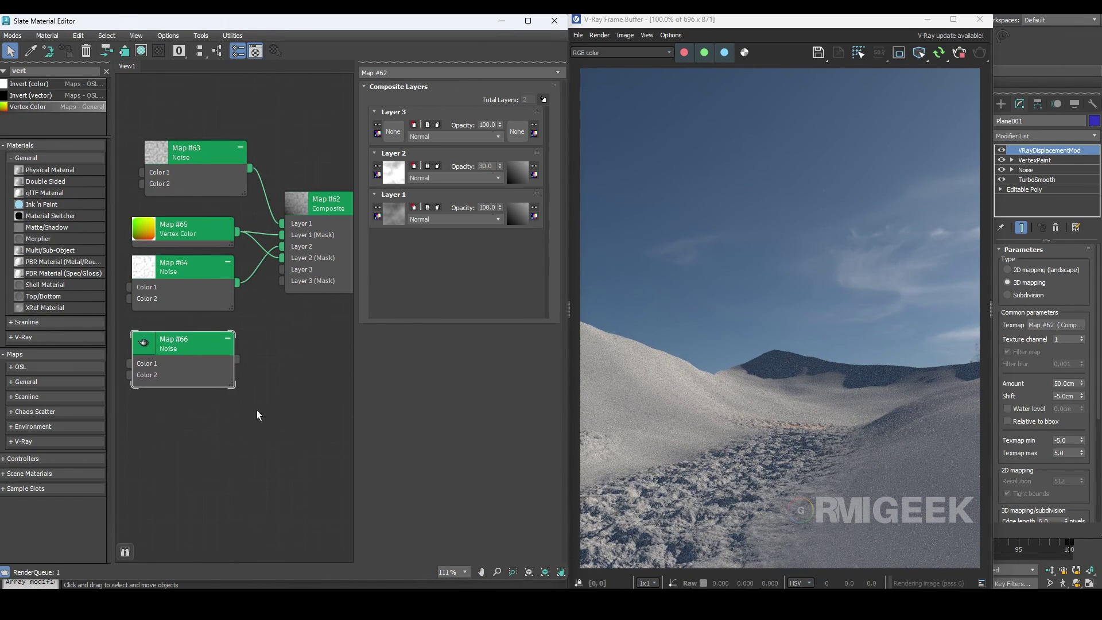
pyautogui.moveTo(238, 359); pyautogui.dragTo(283, 270)
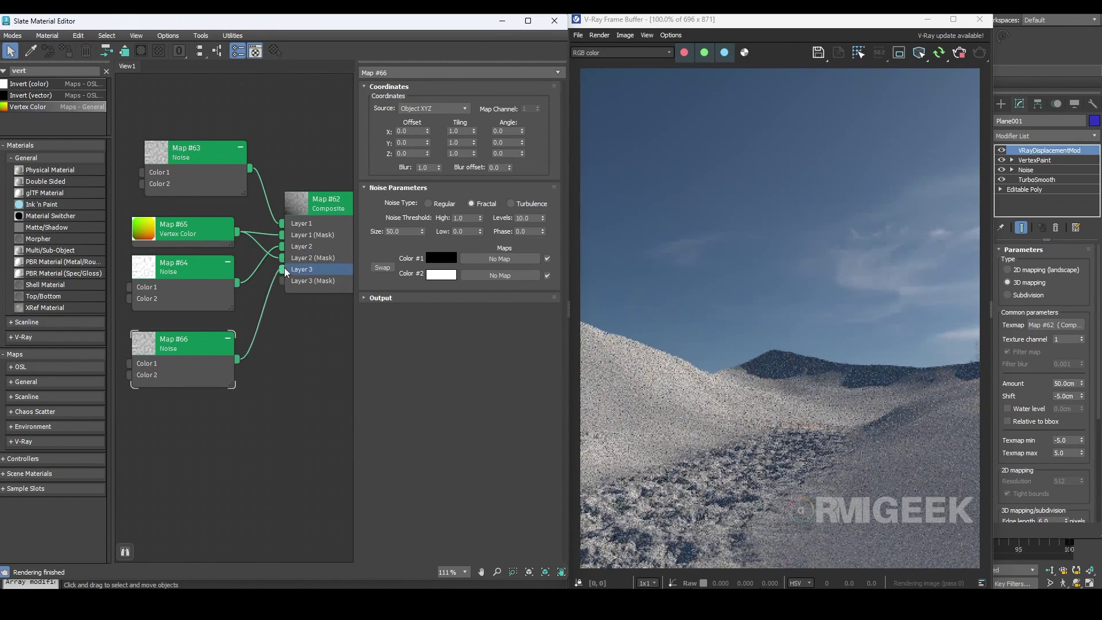
pyautogui.moveTo(248, 418); pyautogui.dragTo(283, 364, button='middle')
pyautogui.click(224, 310)
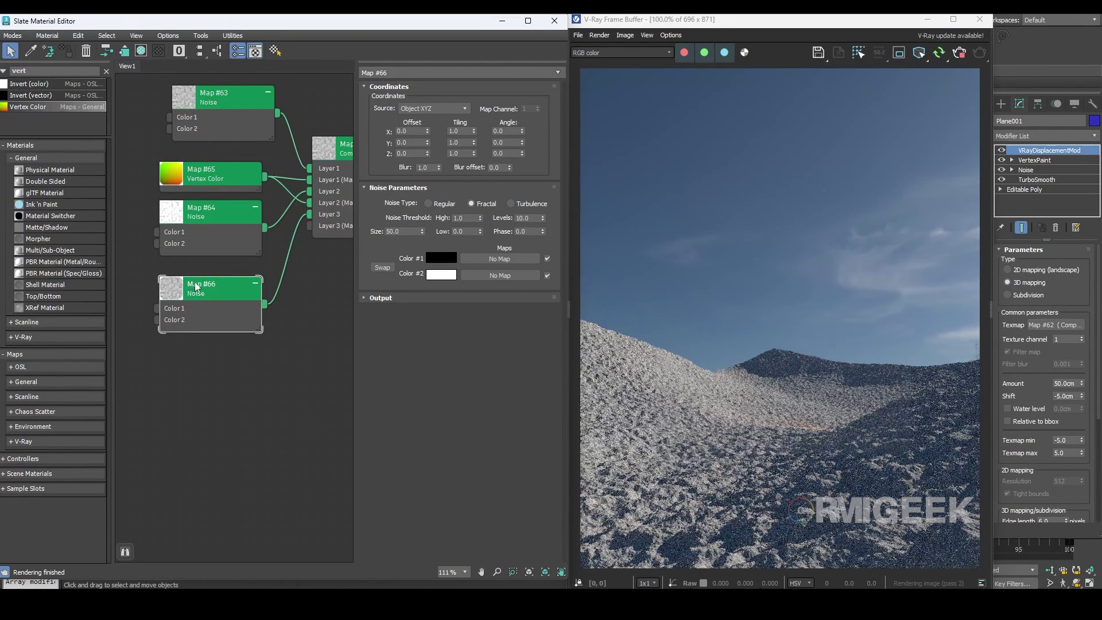
# Set the new Noise Map #66 to size 200 and 5 levels
pyautogui.doubleClick(405, 231)
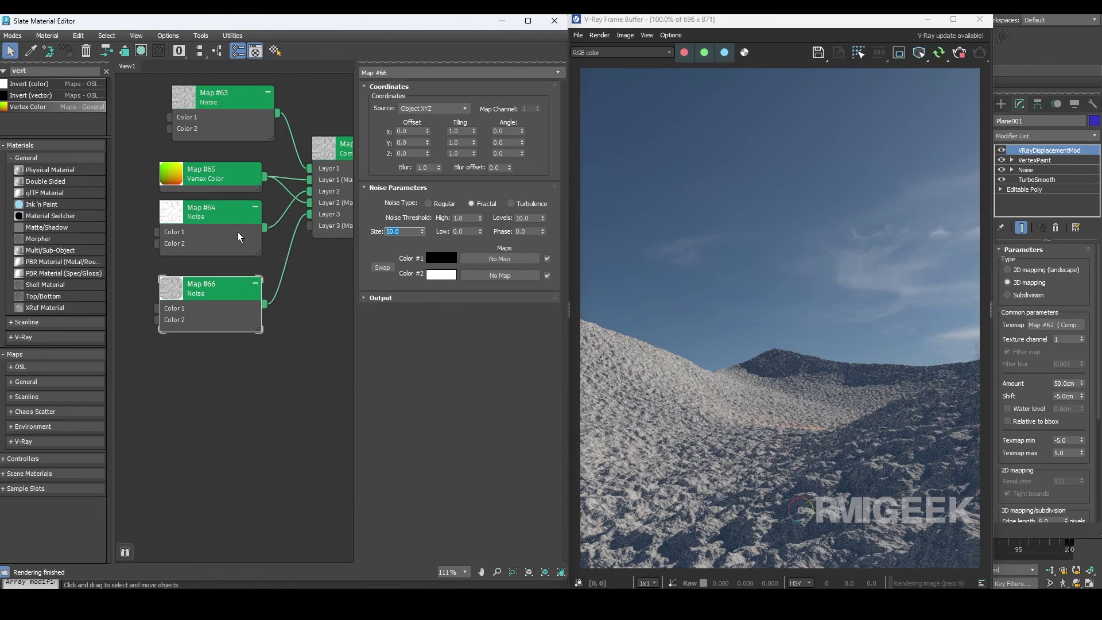
pyautogui.write('20')
pyautogui.doubleClick(525, 218)
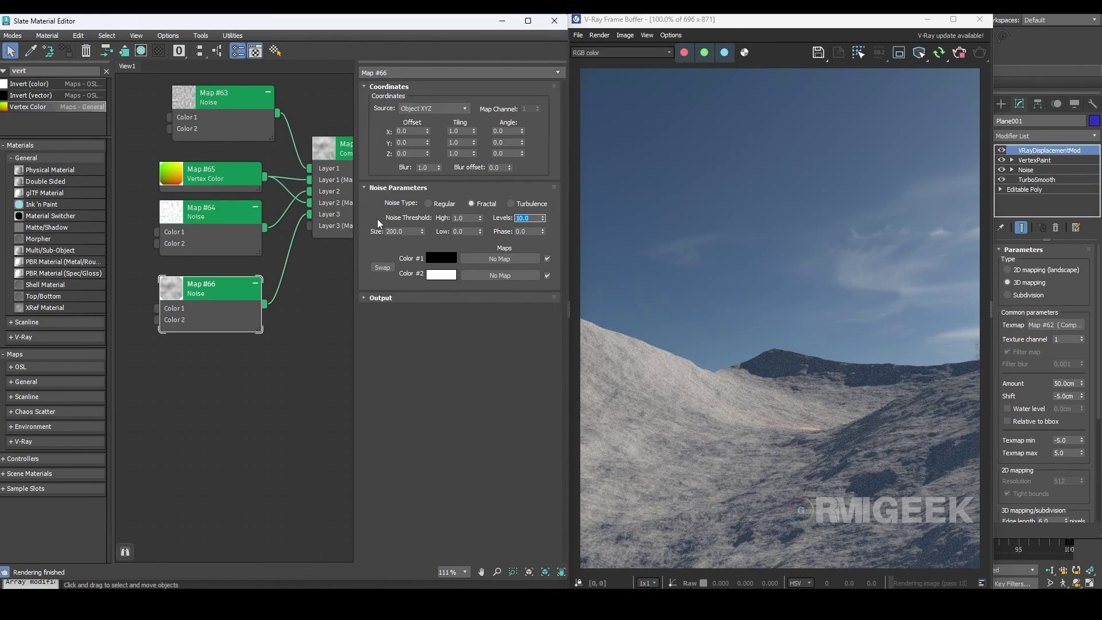
pyautogui.write('5')
pyautogui.press('Return')
pyautogui.click(206, 212)
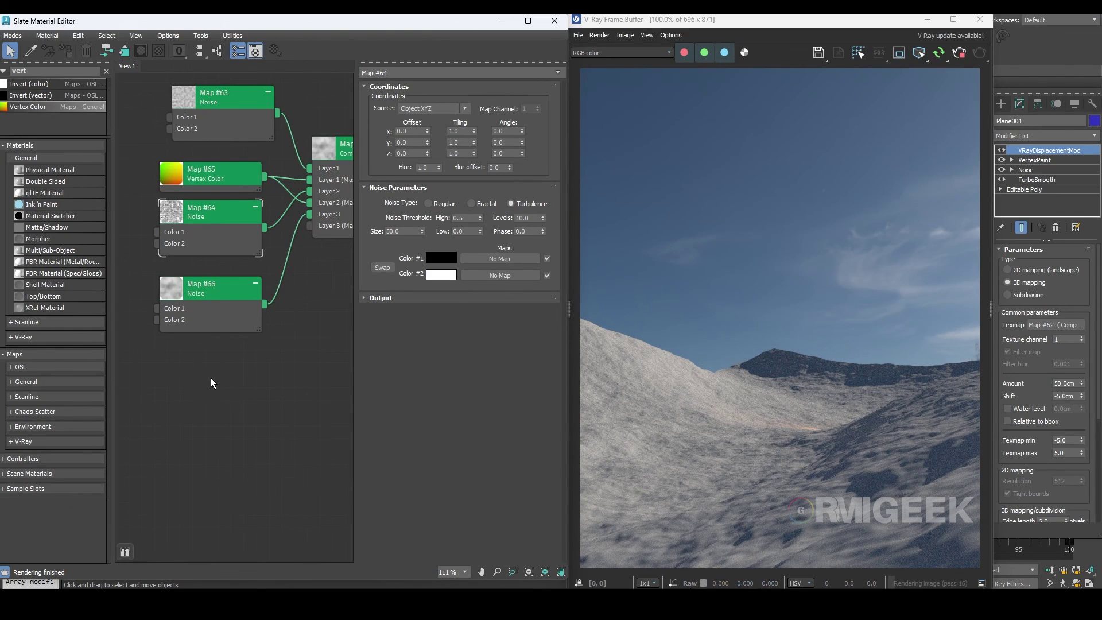
# Mask Composite Layer 3 with a new Vertex Color map passed through an Invert (color) map
pyautogui.moveTo(28, 107); pyautogui.dragTo(172, 367)
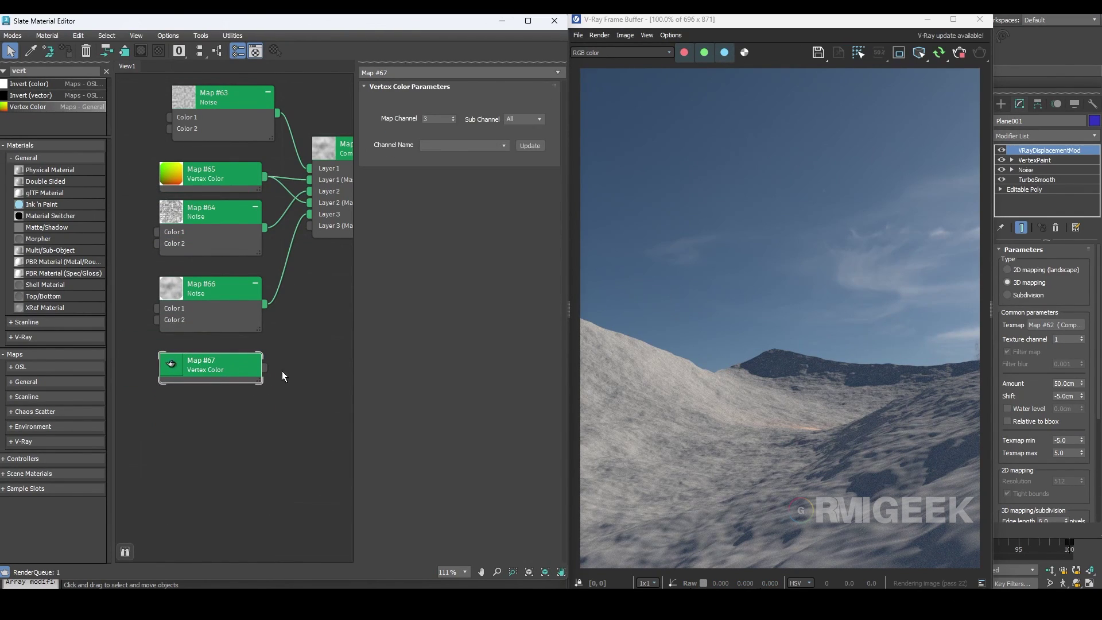
pyautogui.moveTo(266, 368); pyautogui.dragTo(311, 225)
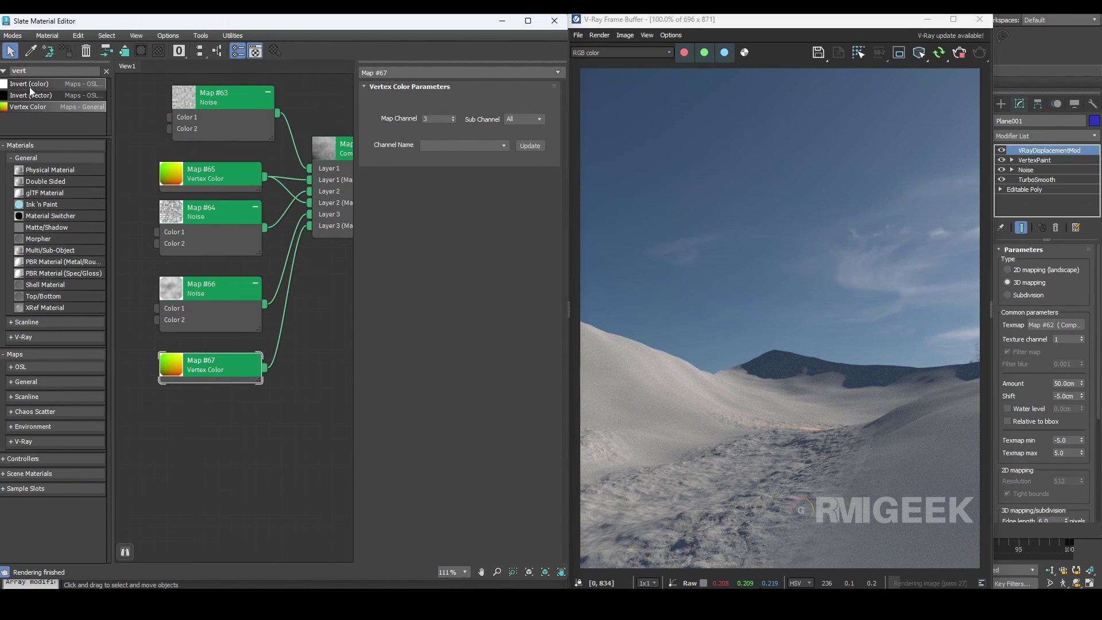
pyautogui.moveTo(20, 86); pyautogui.dragTo(261, 329)
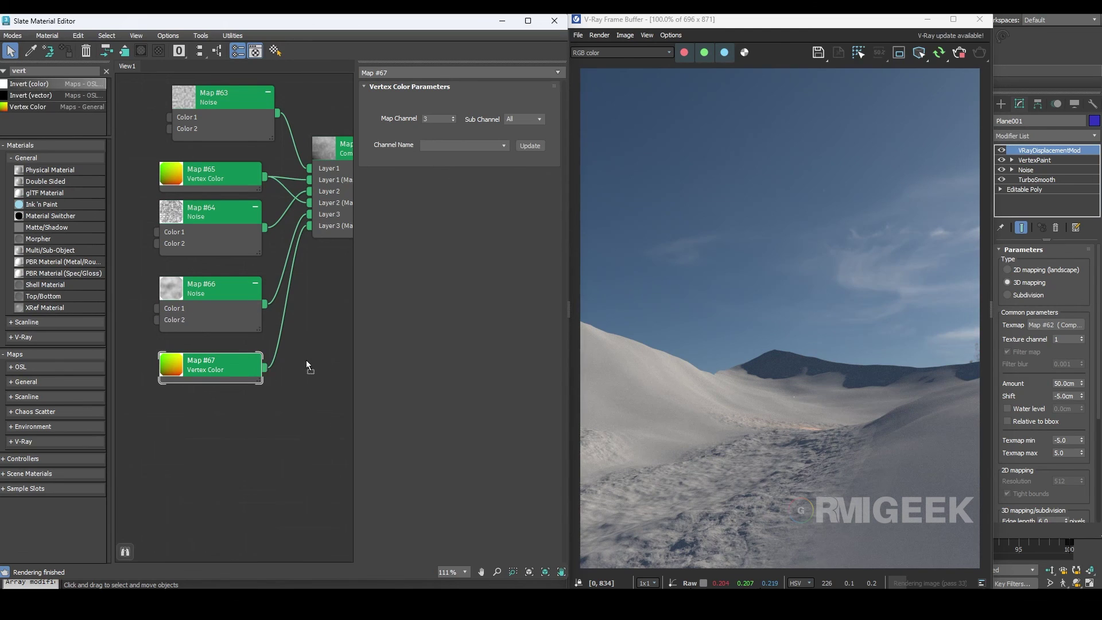
pyautogui.moveTo(308, 365); pyautogui.dragTo(307, 365)
pyautogui.moveTo(222, 380); pyautogui.dragTo(153, 376)
pyautogui.moveTo(306, 380); pyautogui.dragTo(257, 400)
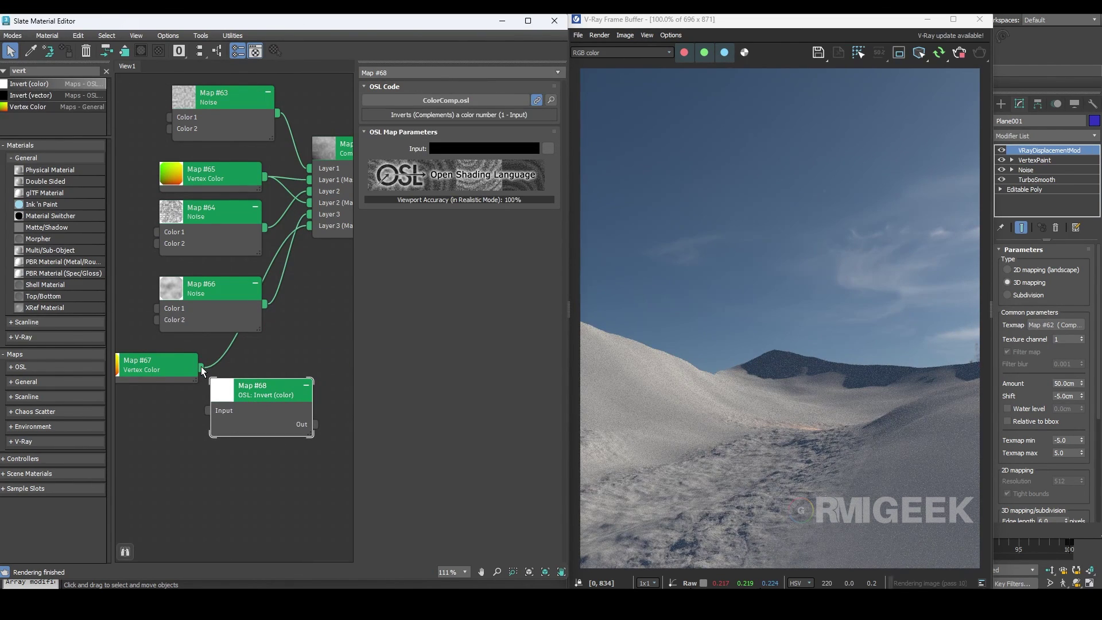
pyautogui.moveTo(202, 367); pyautogui.dragTo(209, 411)
pyautogui.moveTo(315, 424); pyautogui.dragTo(310, 226)
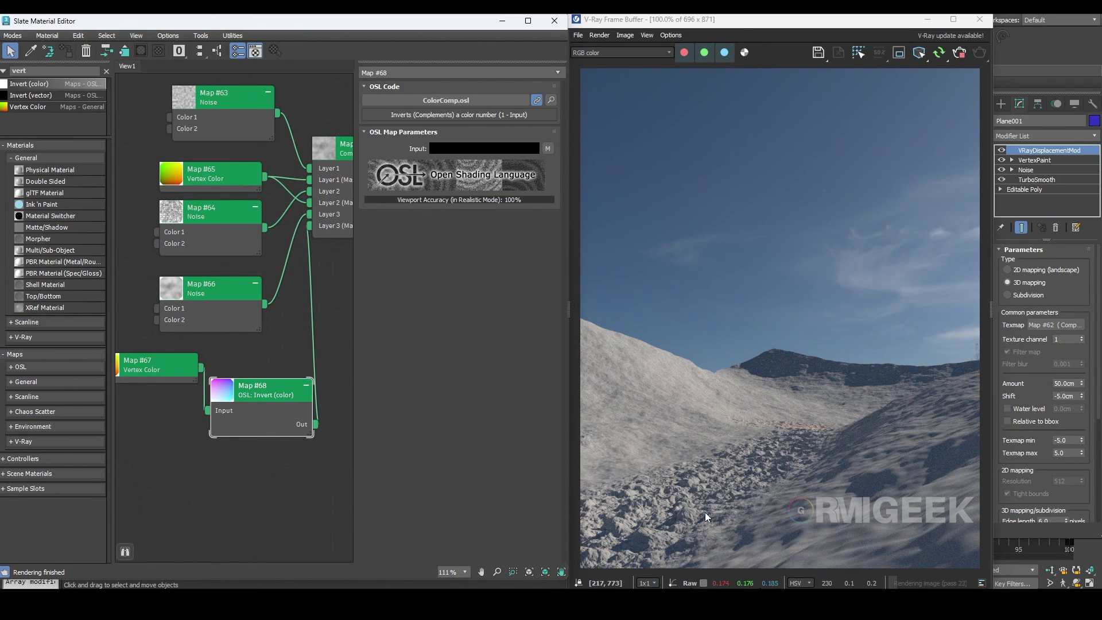
# Tidy the node graph with Lay Out All and reposition the view
pyautogui.scroll(-5, 253, 257)
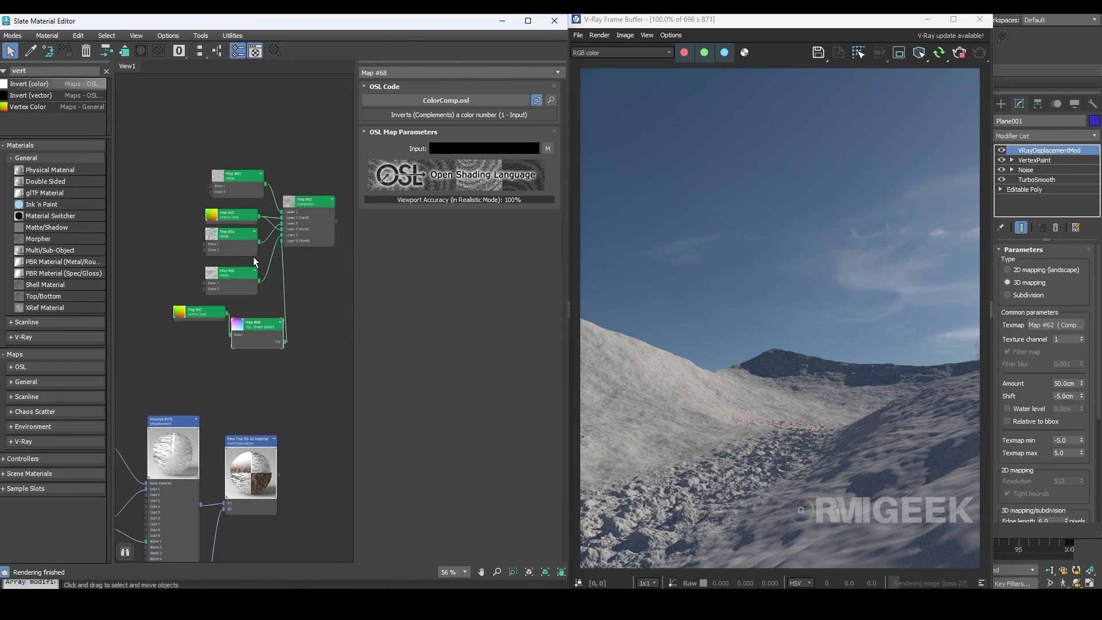
pyautogui.rightClick(309, 208)
pyautogui.click(345, 396)
pyautogui.moveTo(259, 291); pyautogui.dragTo(163, 345, button='middle')
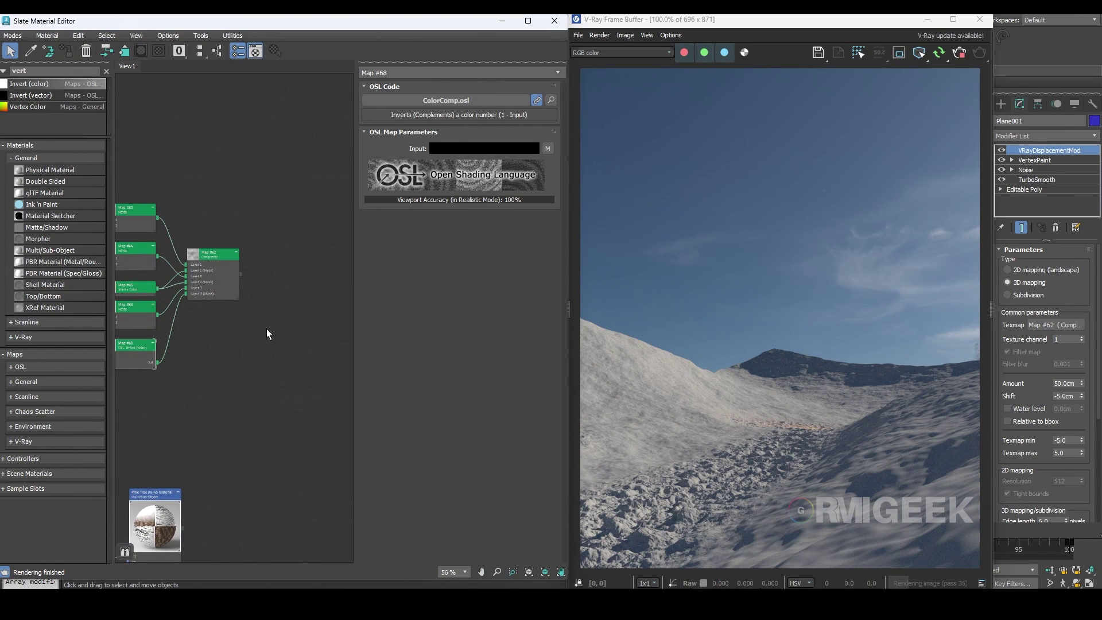
pyautogui.scroll(2, 283, 306)
pyautogui.moveTo(284, 307); pyautogui.dragTo(258, 362, button='middle')
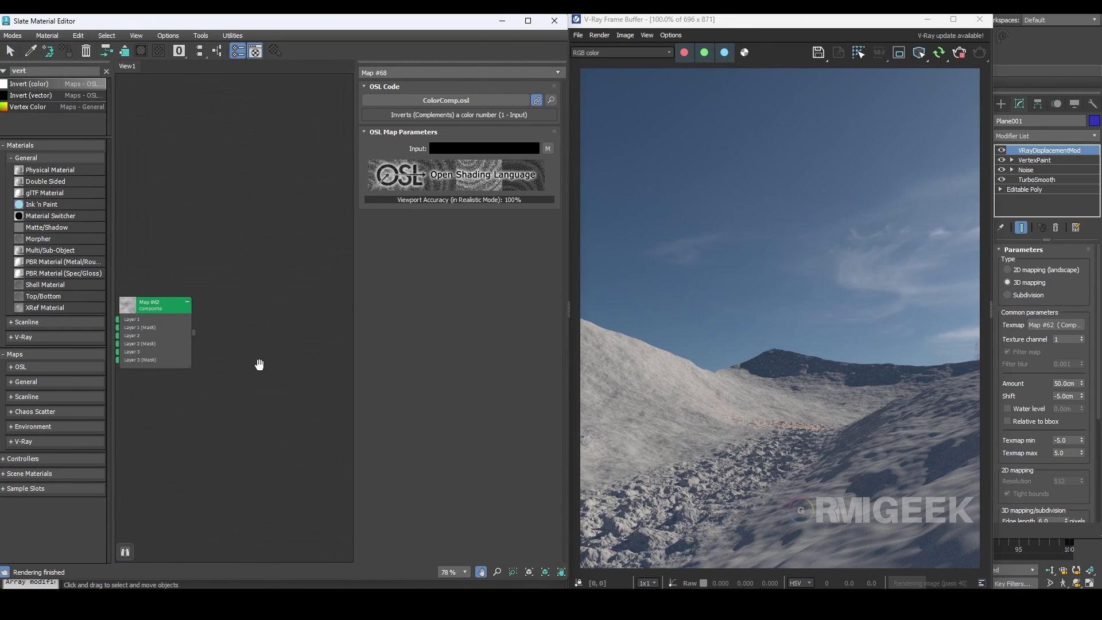
# Create a new VRayFastSSS2 material node in an empty area of the Slate editor
pyautogui.moveTo(232, 255); pyautogui.dragTo(211, 321, button='middle')
pyautogui.scroll(2, 212, 321)
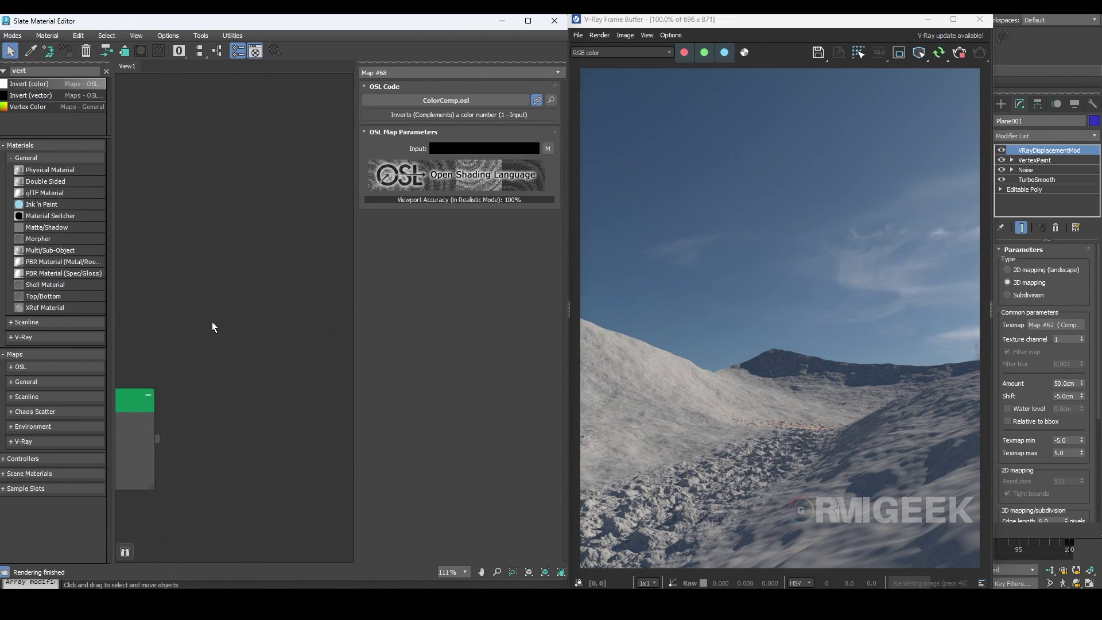
pyautogui.click(106, 70)
pyautogui.rightClick(237, 249)
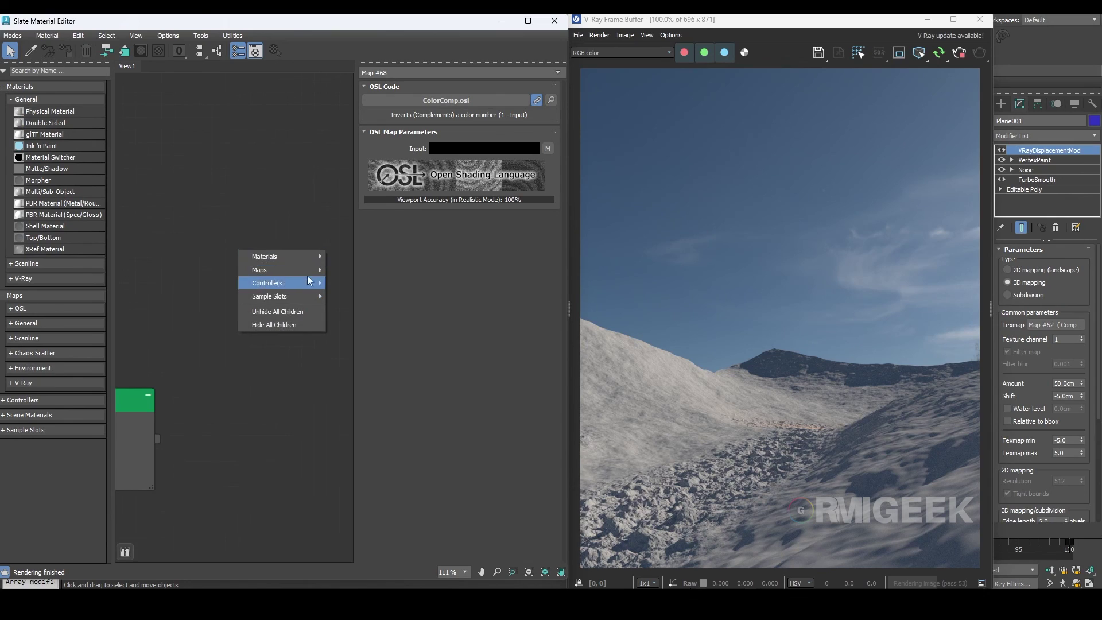
pyautogui.moveTo(284, 259)
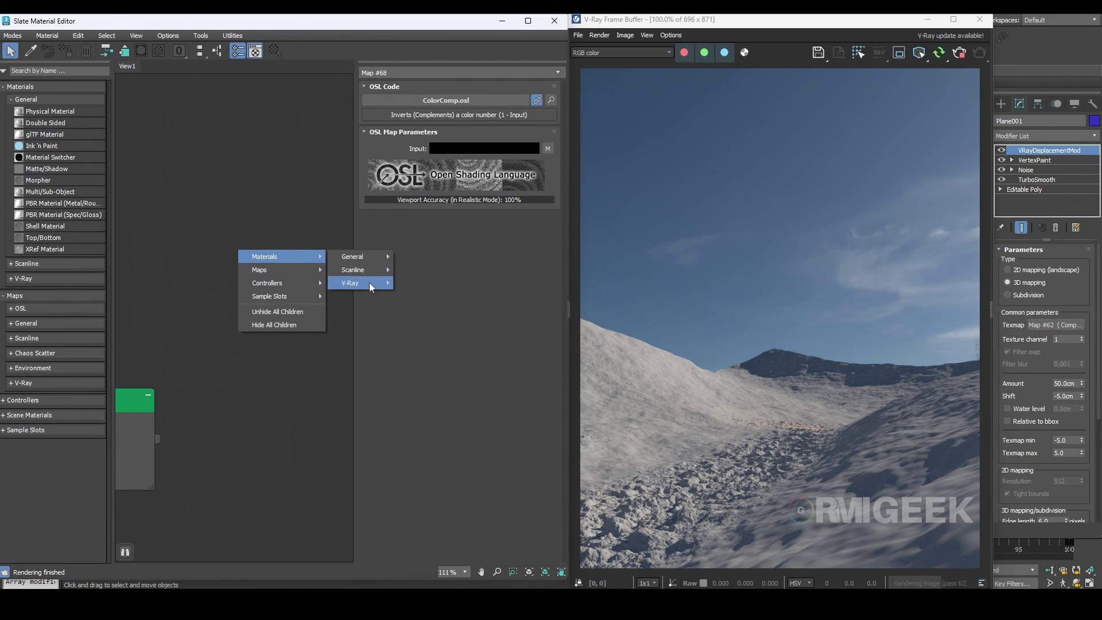
pyautogui.moveTo(369, 283)
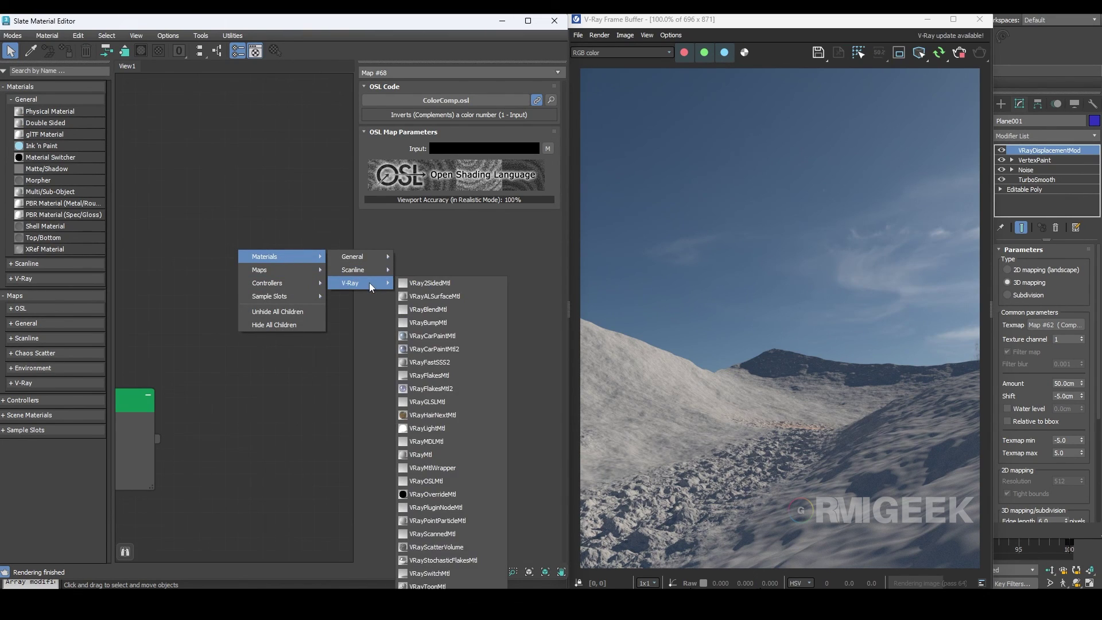
pyautogui.click(443, 362)
# Assign the new VRayFastSSS2 material to the selected Plane001 ground
pyautogui.scroll(4, 233, 263)
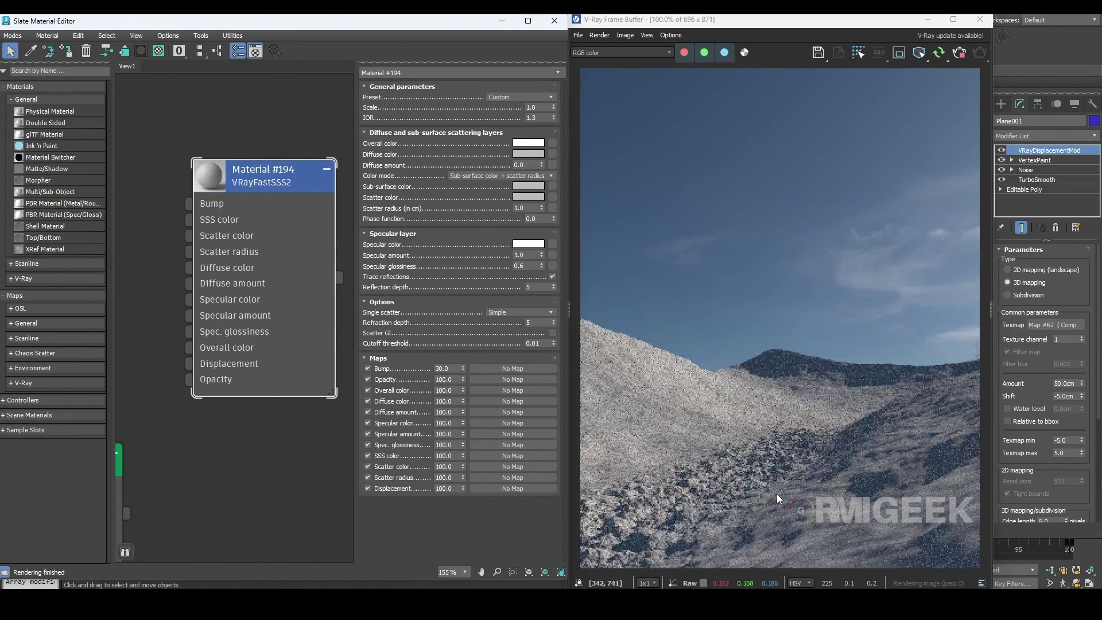
pyautogui.rightClick(233, 183)
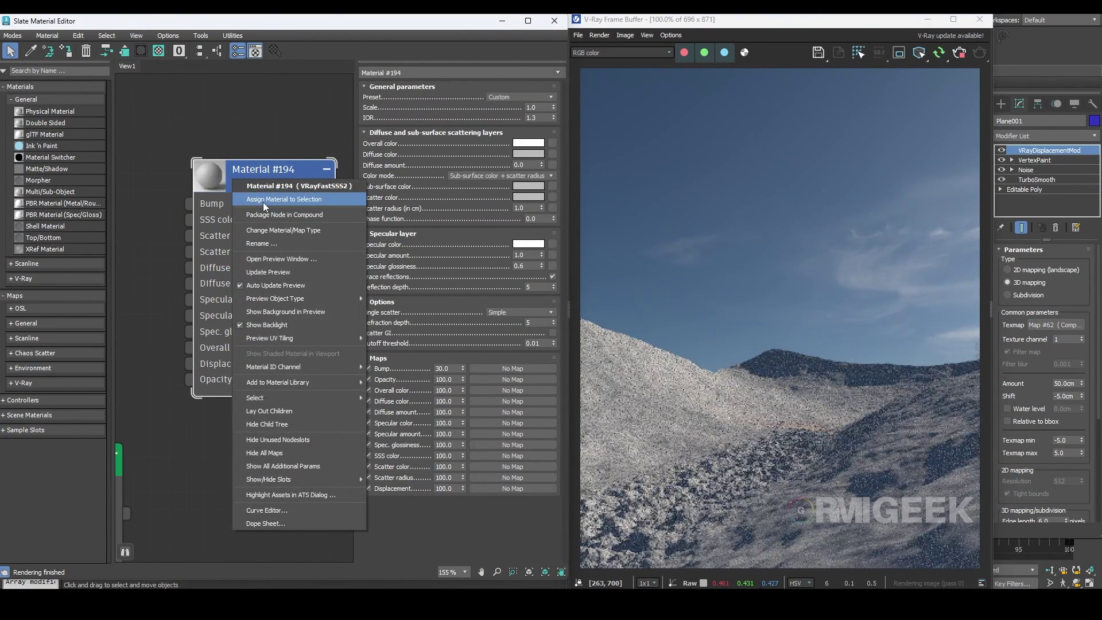
pyautogui.click(263, 202)
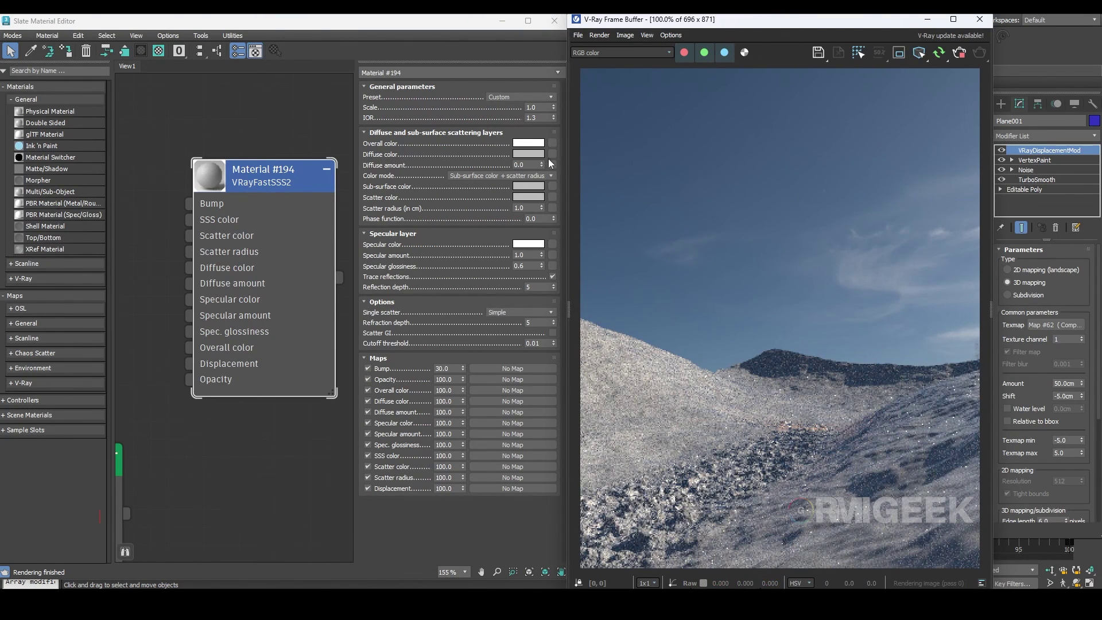
# Set the diffuse colour to pure white and the sub-surface colour to pale cyan
pyautogui.click(528, 154)
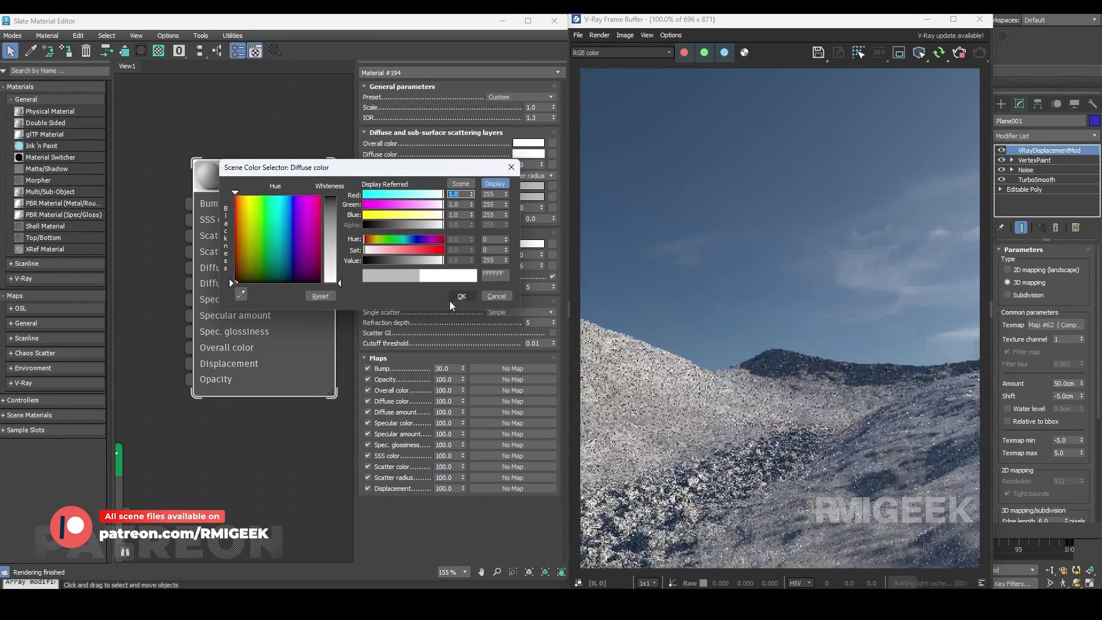
pyautogui.click(451, 299)
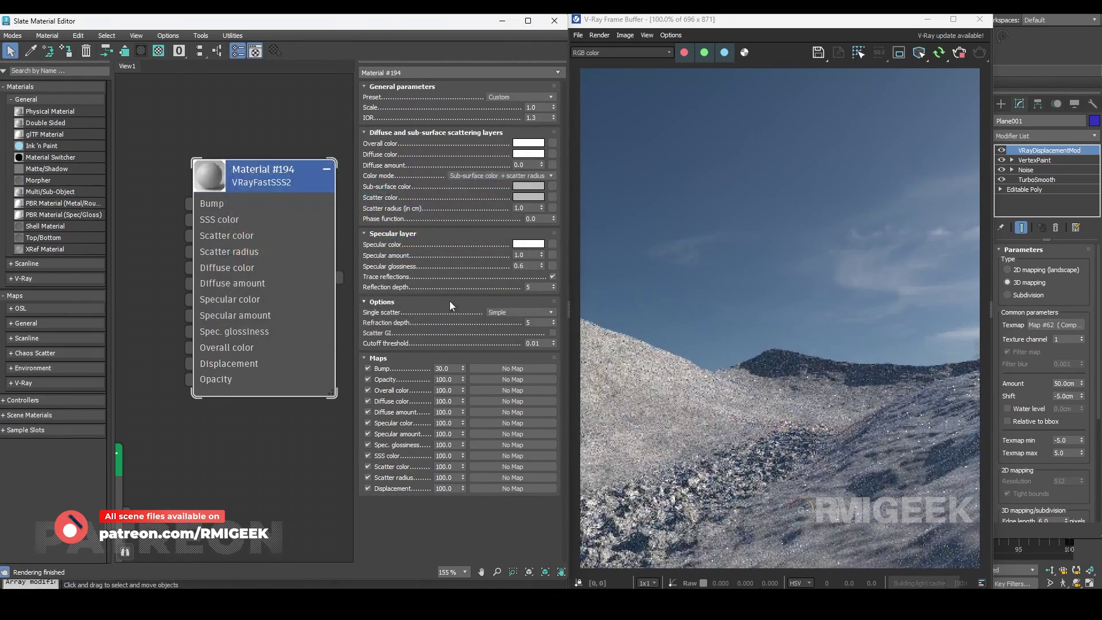
pyautogui.click(531, 190)
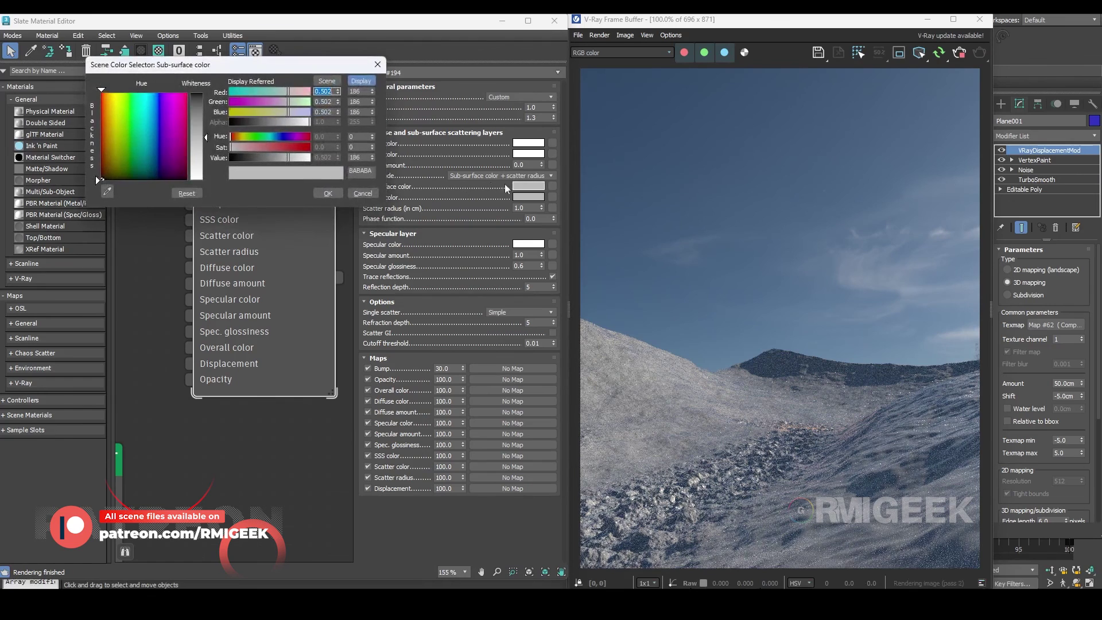
pyautogui.moveTo(196, 137); pyautogui.dragTo(202, 182)
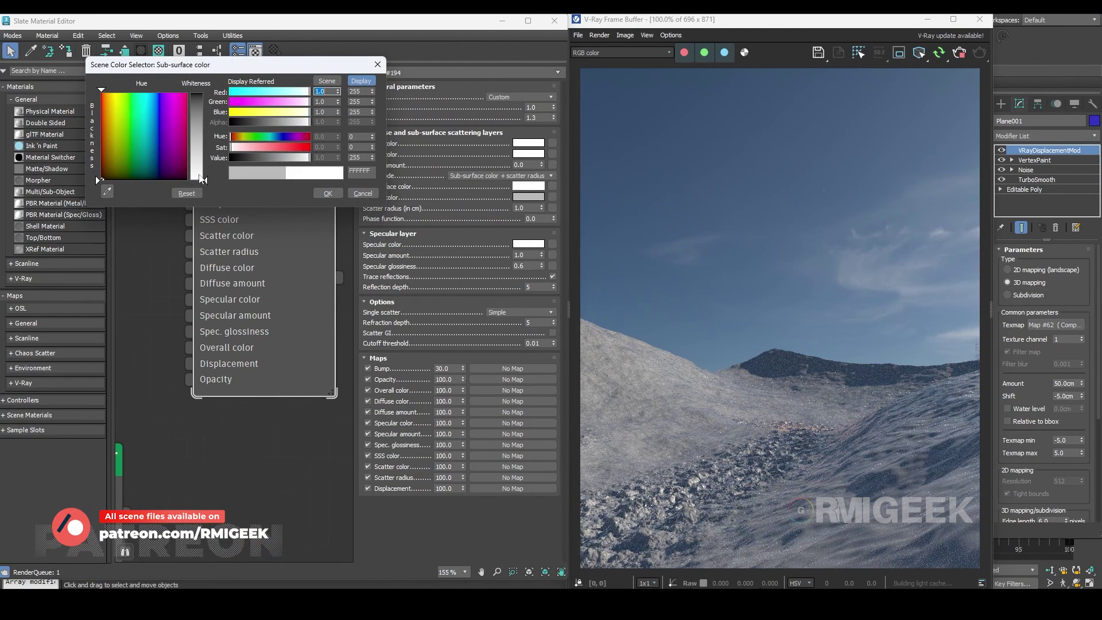
pyautogui.click(150, 103)
pyautogui.moveTo(97, 103); pyautogui.dragTo(95, 88)
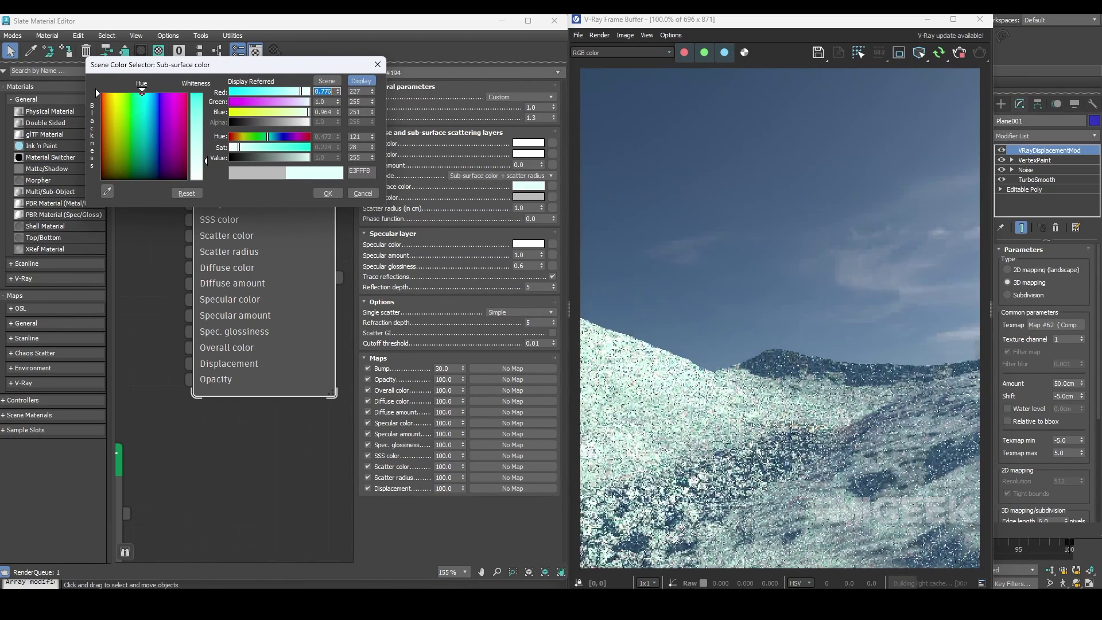
pyautogui.click(328, 192)
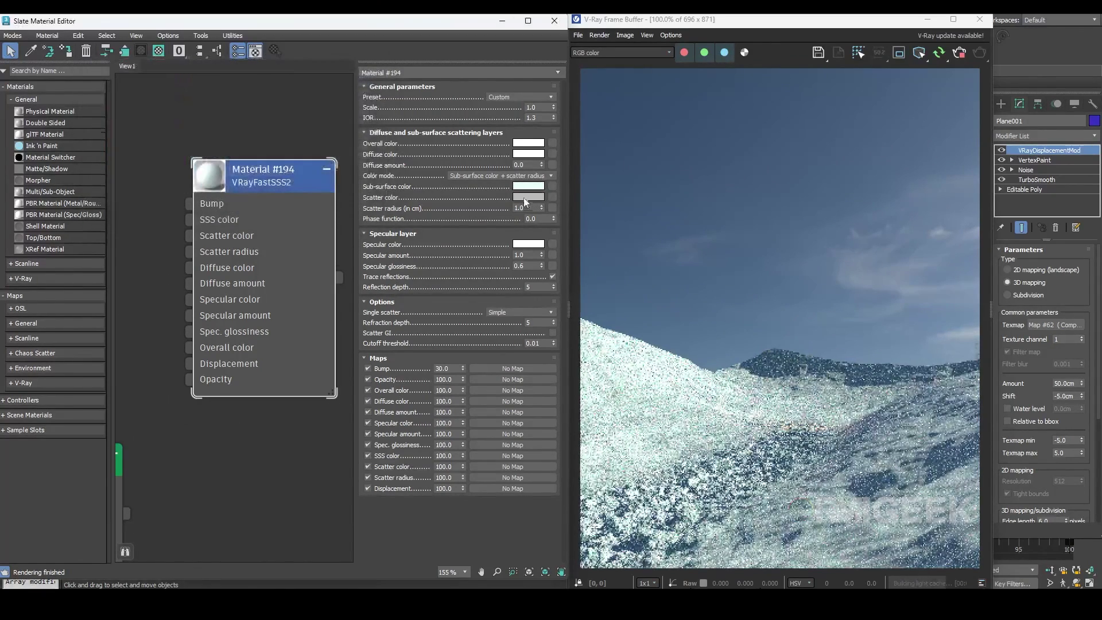
# Copy the pale cyan into the scatter colour and raise its saturation slightly
pyautogui.rightClick(523, 189)
pyautogui.click(529, 195)
pyautogui.rightClick(529, 197)
pyautogui.click(528, 205)
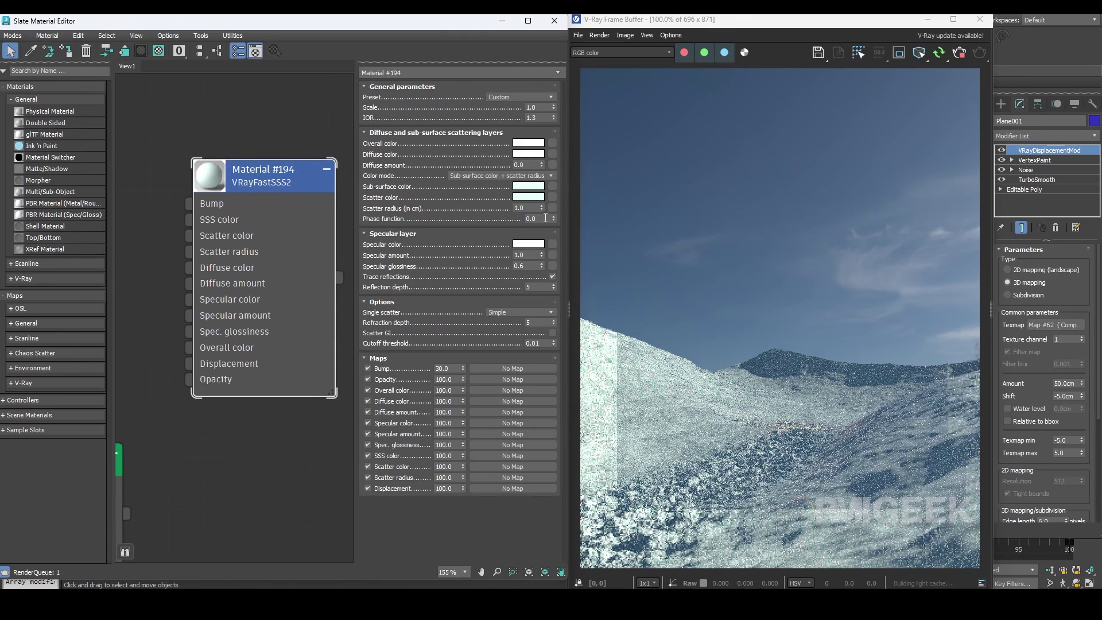
pyautogui.click(528, 197)
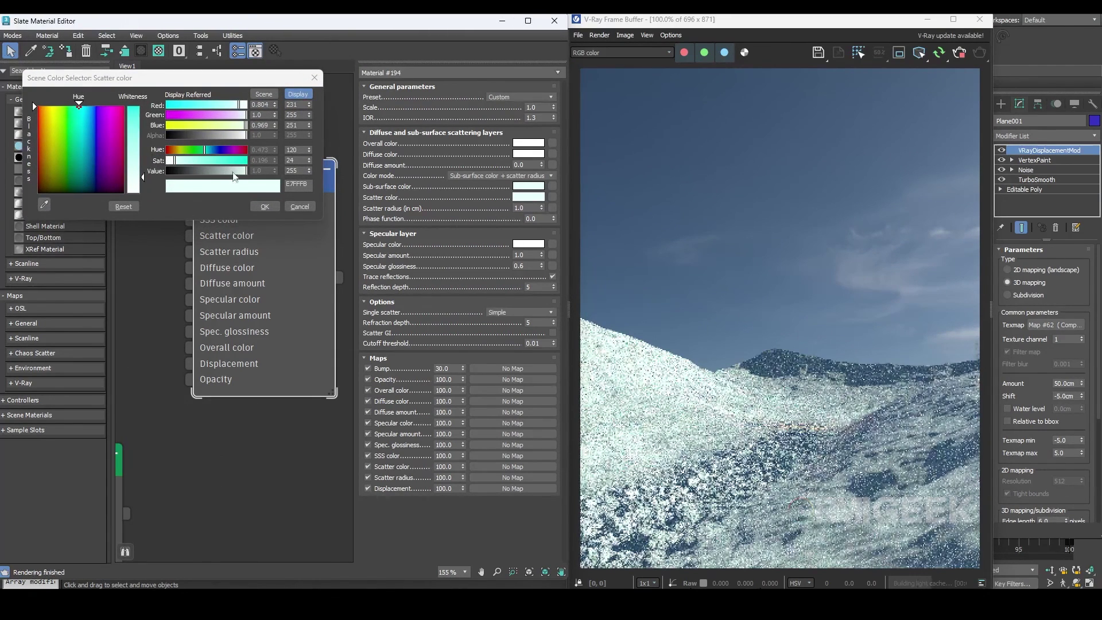
pyautogui.moveTo(185, 161)
pyautogui.mouseDown()
pyautogui.moveTo(213, 165)
pyautogui.moveTo(199, 163)
pyautogui.mouseUp()
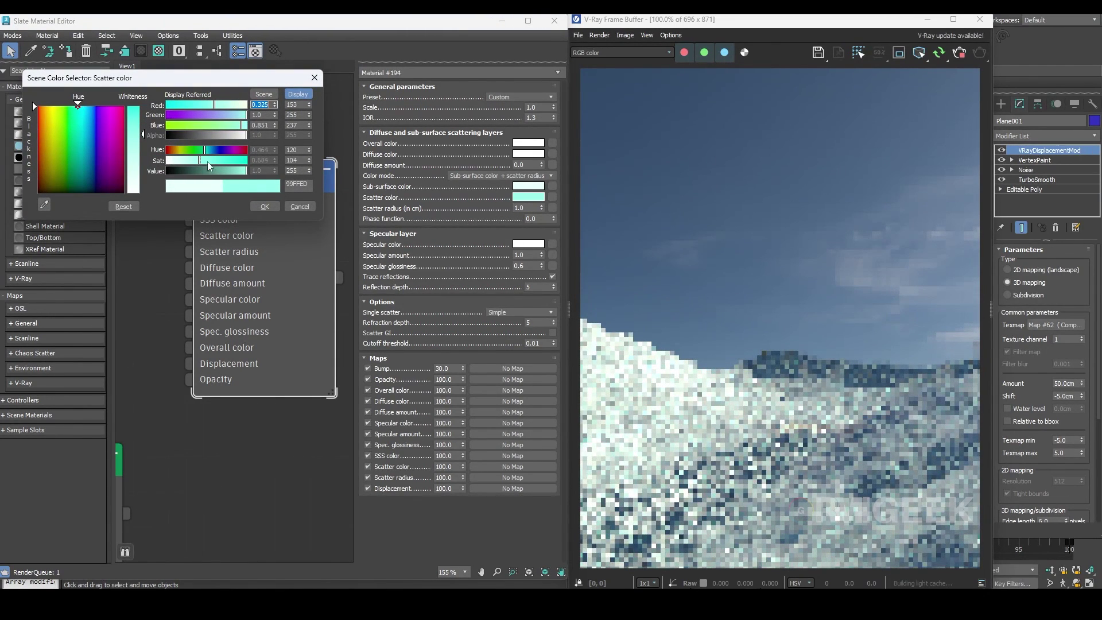
pyautogui.click(265, 206)
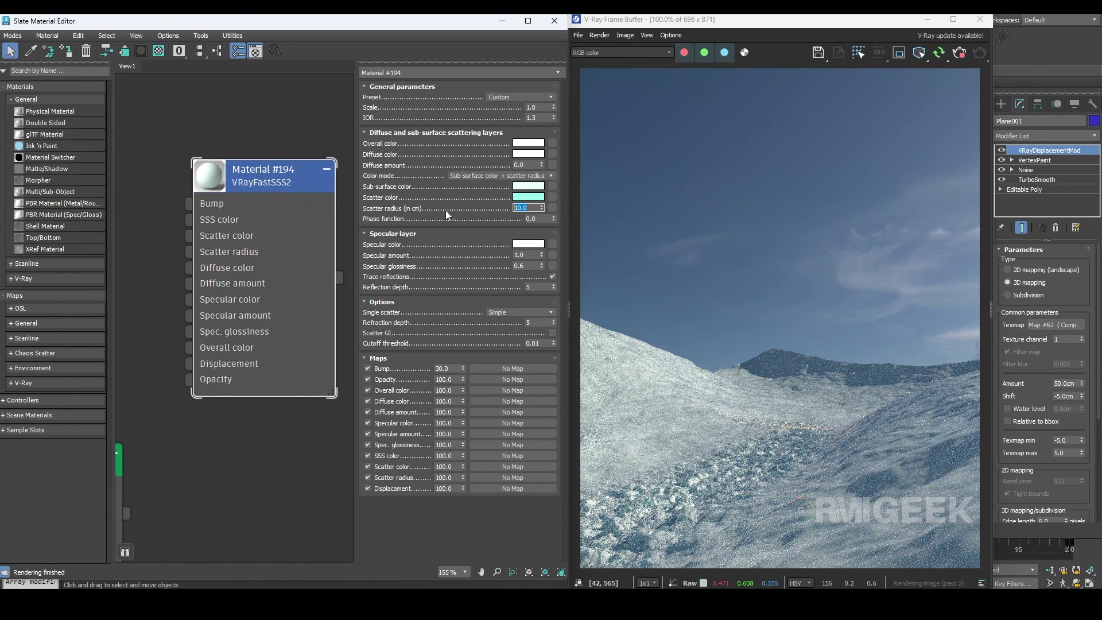
# Give Material #194 IOR 1.5, uncheck Trace reflections and check Scatter GI
pyautogui.click(547, 118)
pyautogui.press('Return')
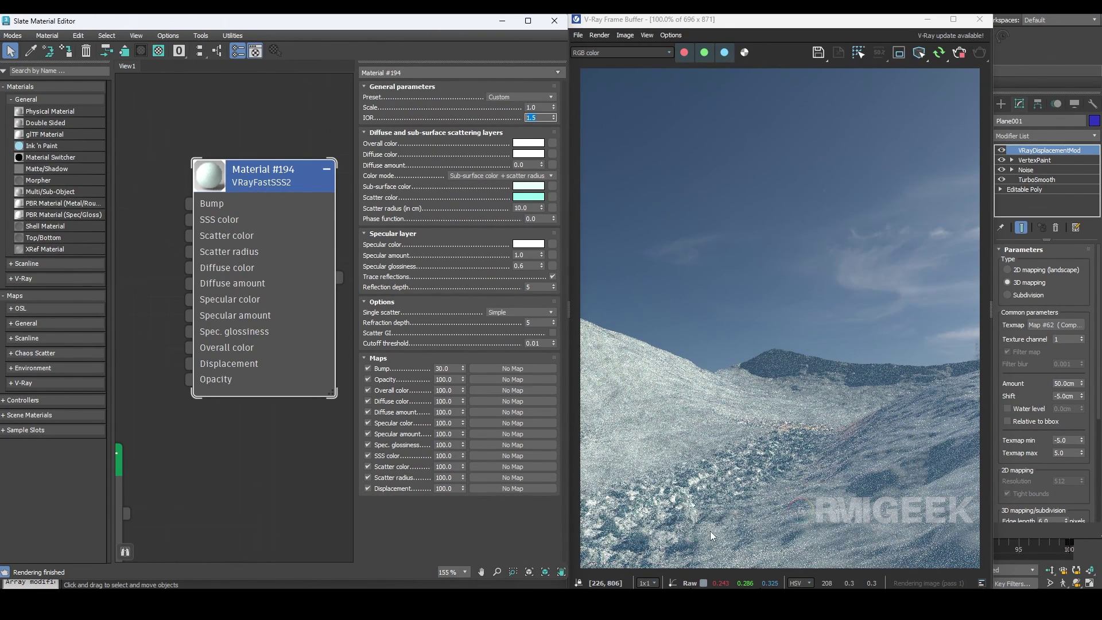
pyautogui.scroll(2, 711, 535)
pyautogui.scroll(-2, 711, 532)
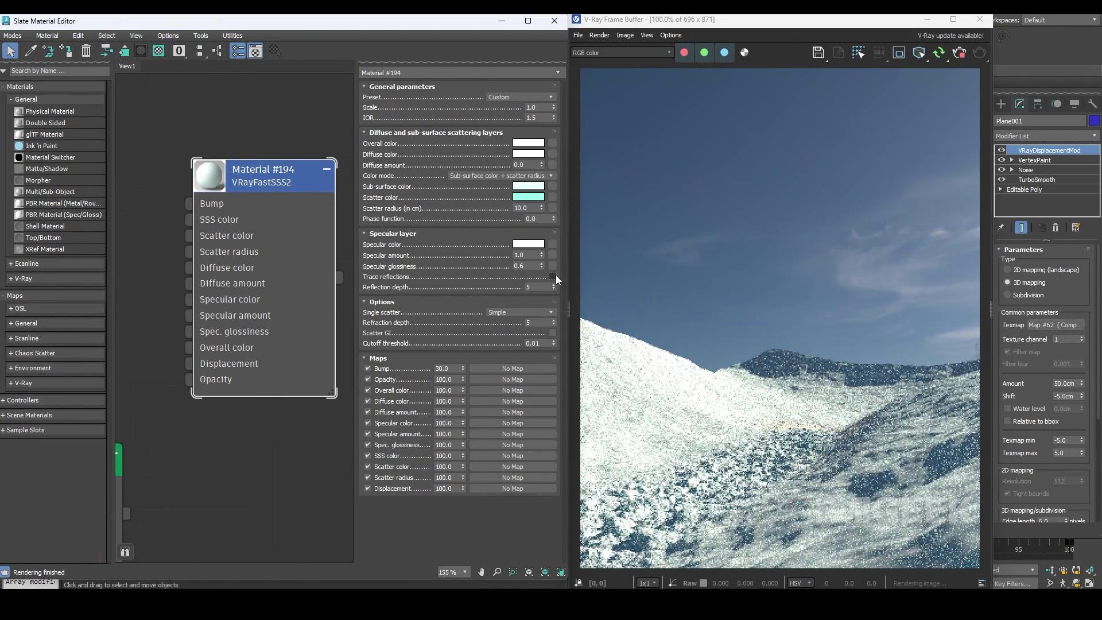
pyautogui.click(553, 277)
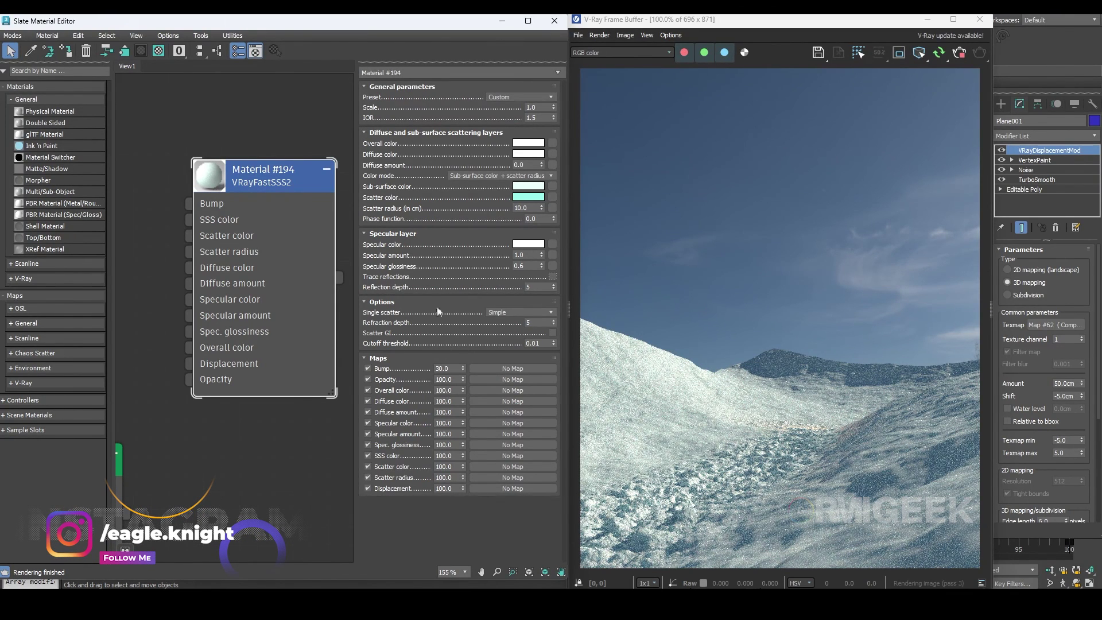
pyautogui.click(553, 334)
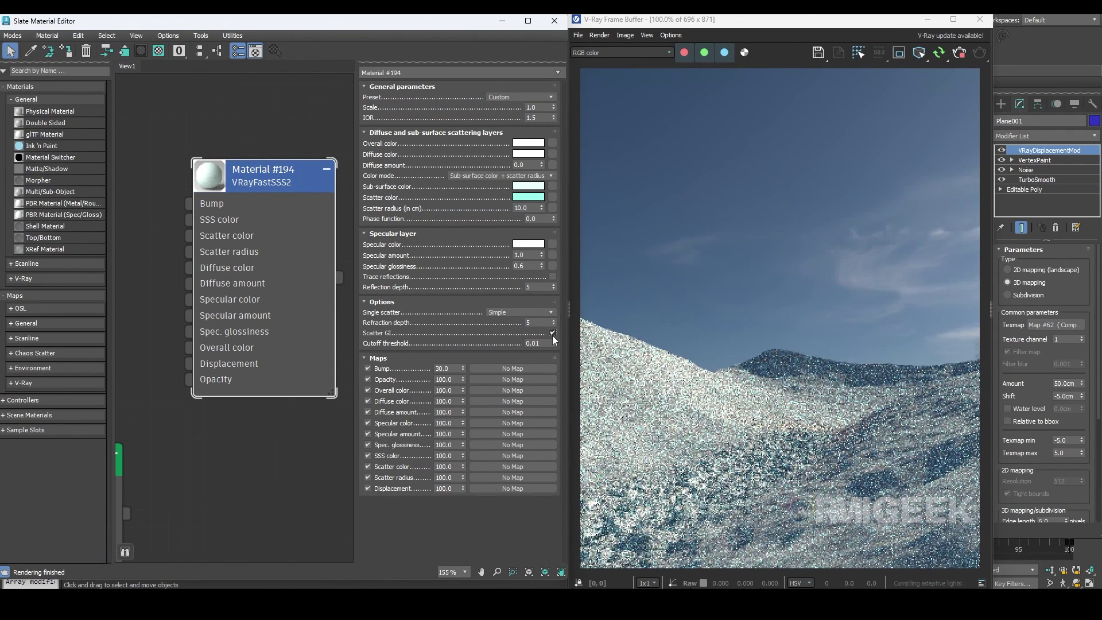
# Connect Material #195 into the neighbouring blend material
pyautogui.scroll(-5, 329, 281)
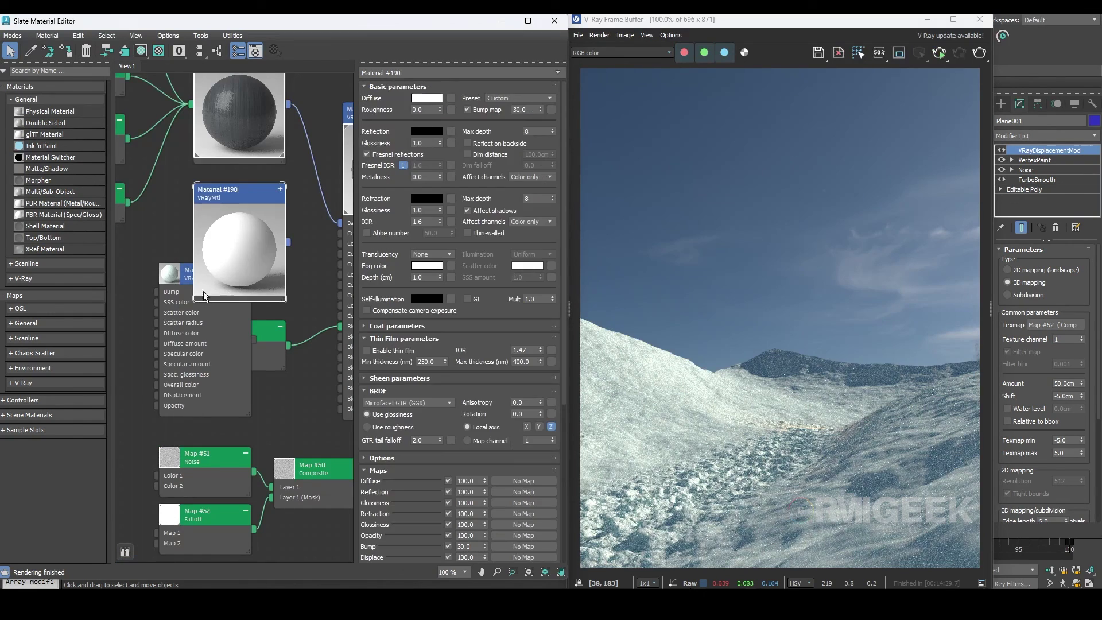
pyautogui.rightClick(195, 188)
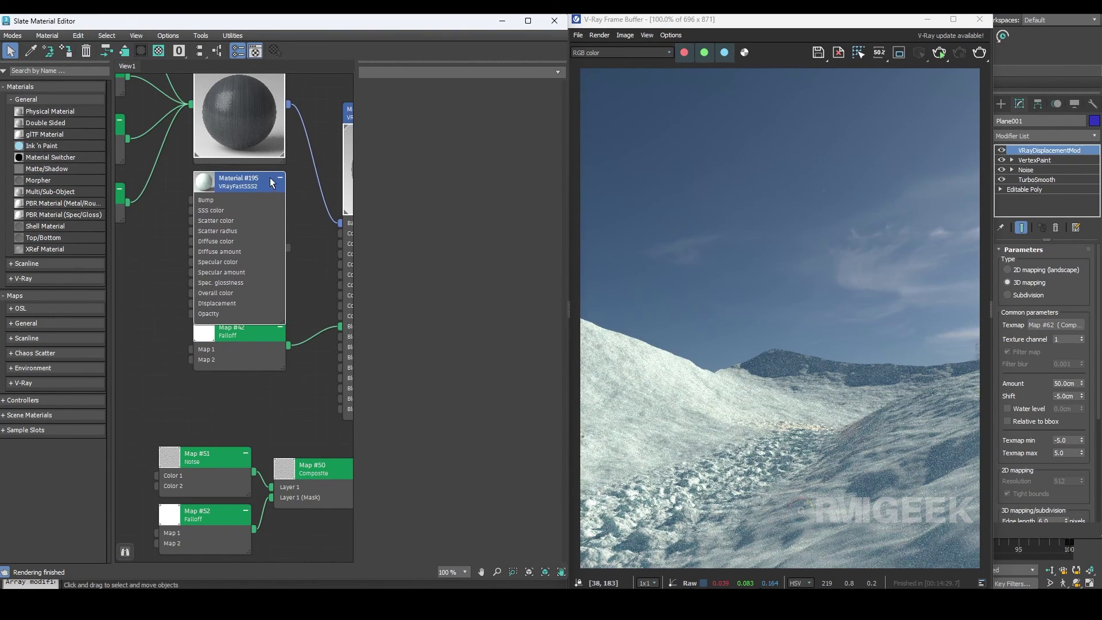
pyautogui.doubleClick(210, 184)
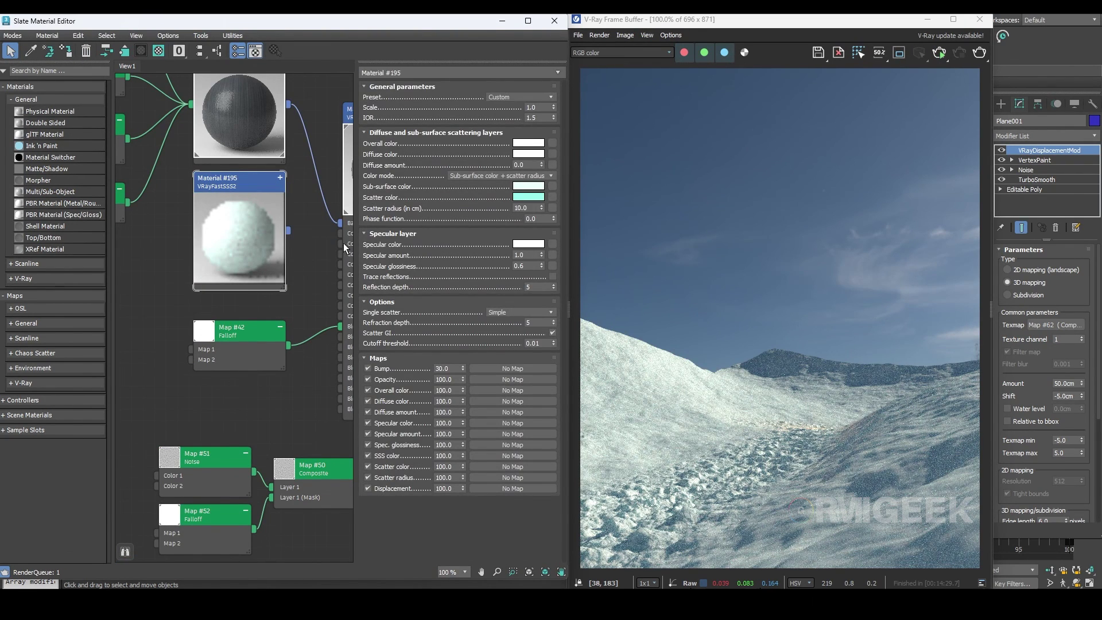
pyautogui.moveTo(289, 230); pyautogui.dragTo(339, 234)
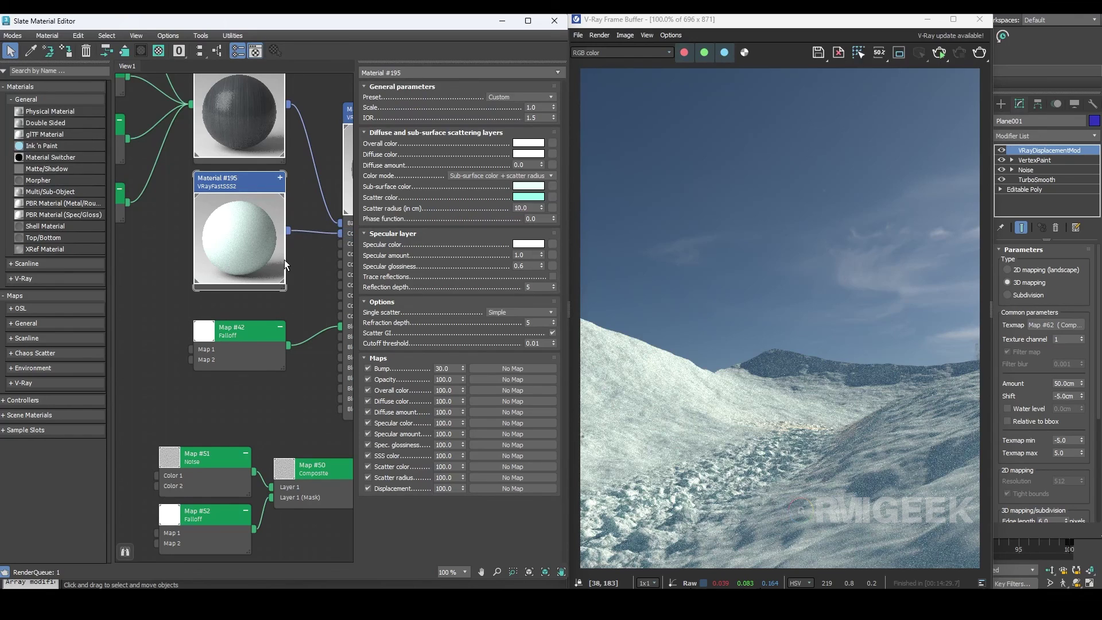
# Delete the white Material #193 and wire Material #196 into the blend's Coat 1 input
pyautogui.scroll(-10, 284, 260)
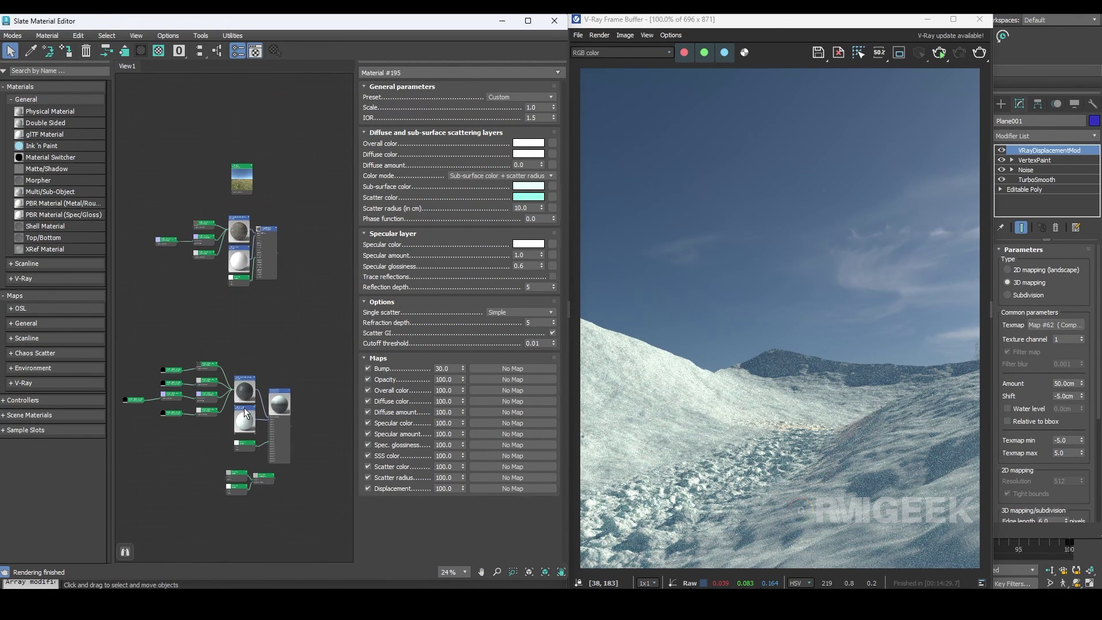
pyautogui.doubleClick(233, 259)
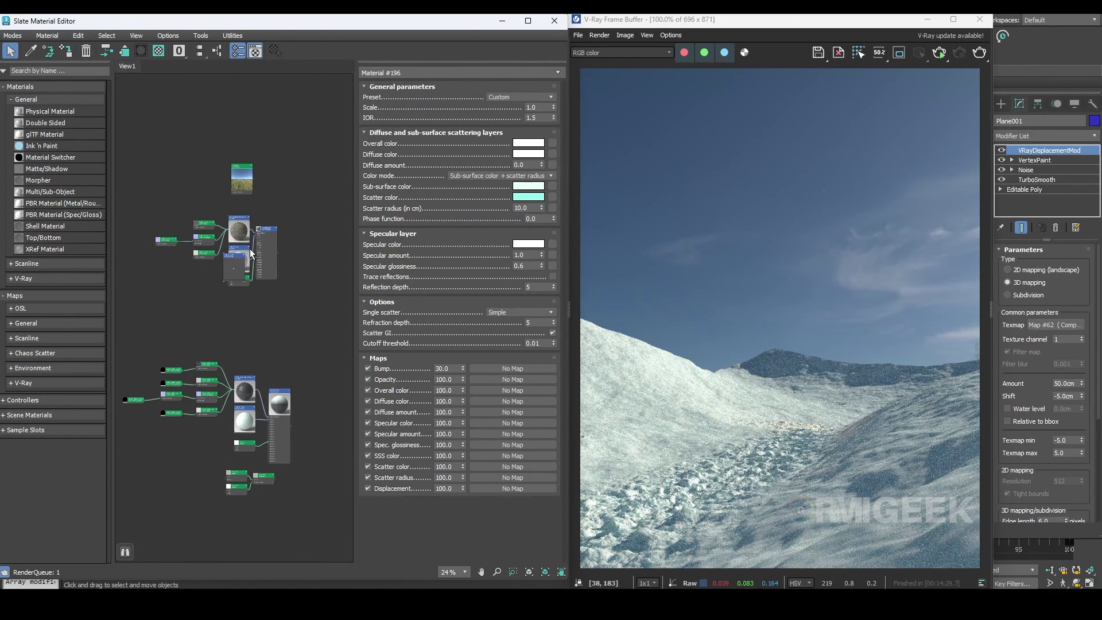
pyautogui.scroll(10, 250, 253)
pyautogui.doubleClick(233, 249)
pyautogui.scroll(1, 233, 249)
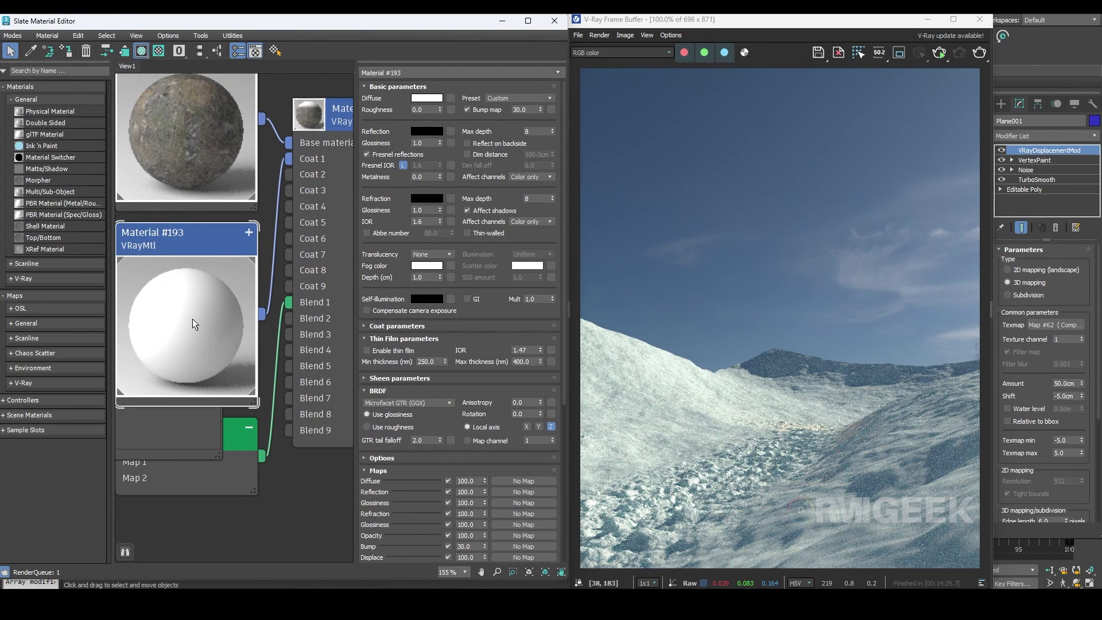
pyautogui.press('Delete')
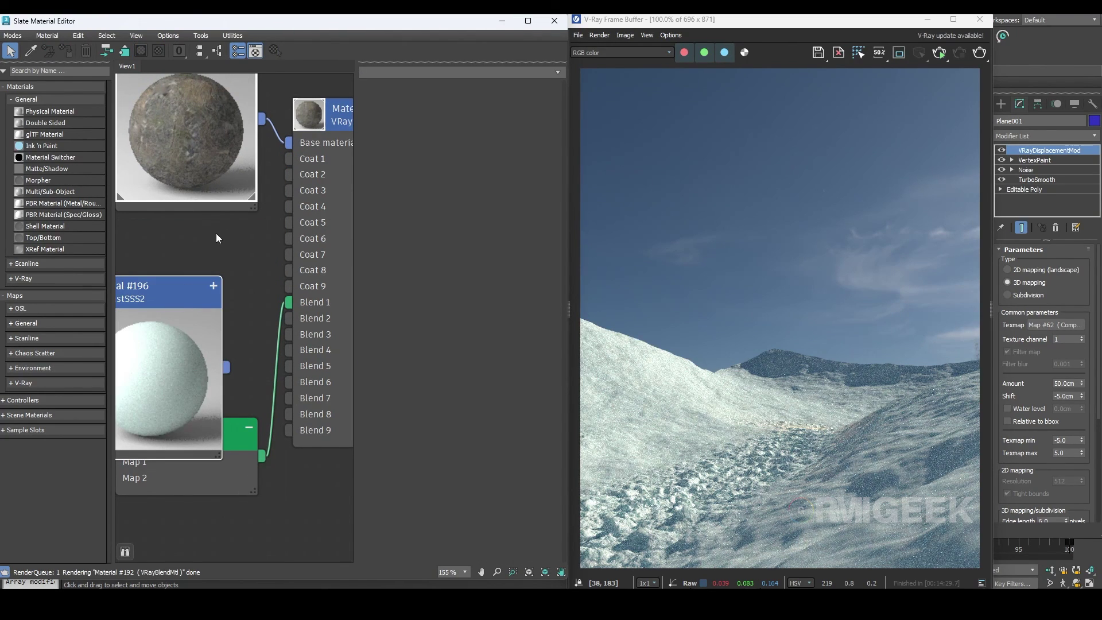
pyautogui.moveTo(165, 283); pyautogui.dragTo(201, 230)
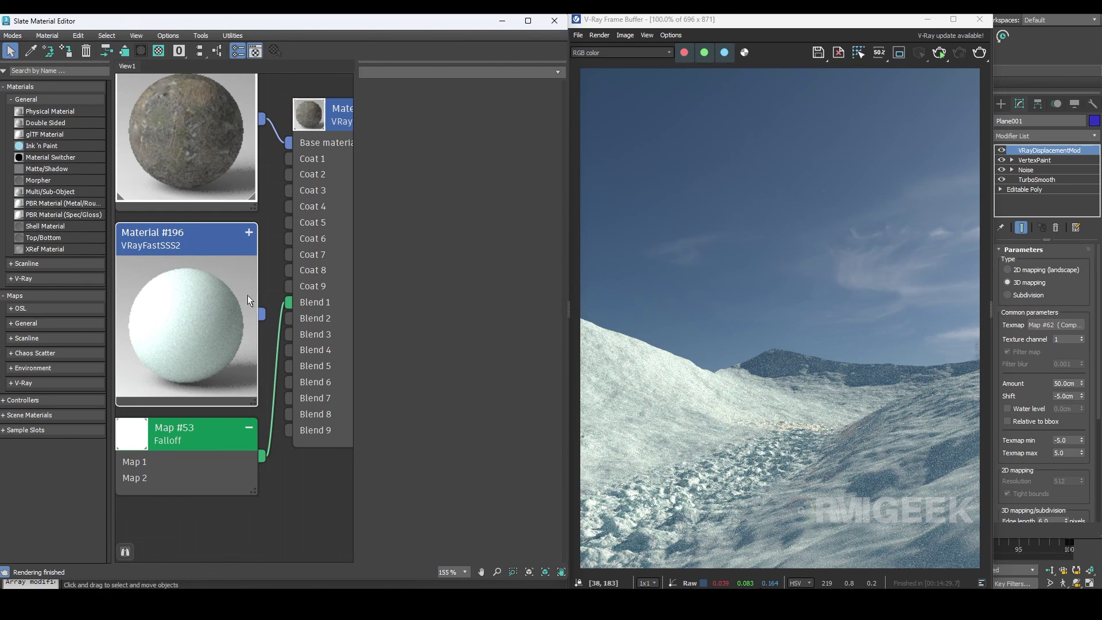
pyautogui.moveTo(262, 314); pyautogui.dragTo(289, 159)
pyautogui.click(856, 184)
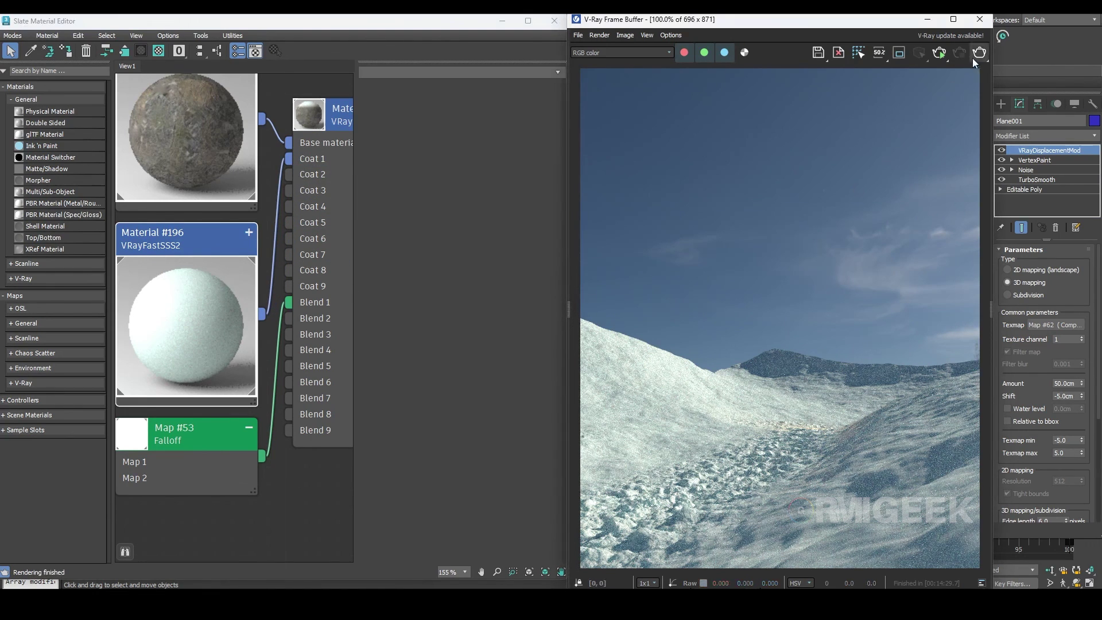
# Hide the selected Plane001 ground object and clear the selection
pyautogui.click(980, 19)
pyautogui.rightClick(765, 356)
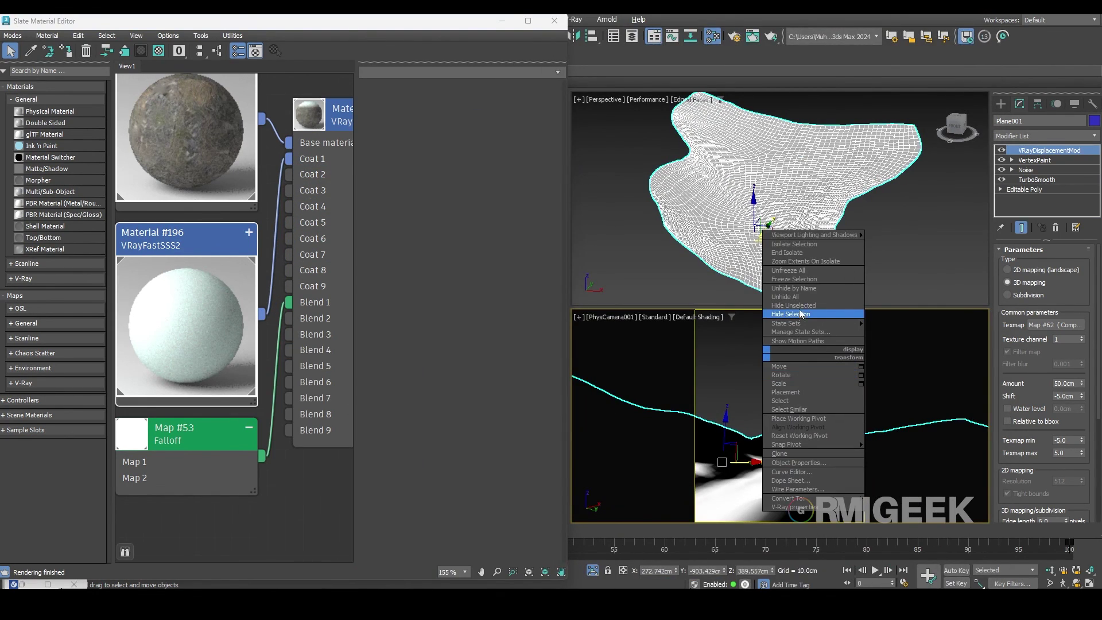
pyautogui.click(804, 314)
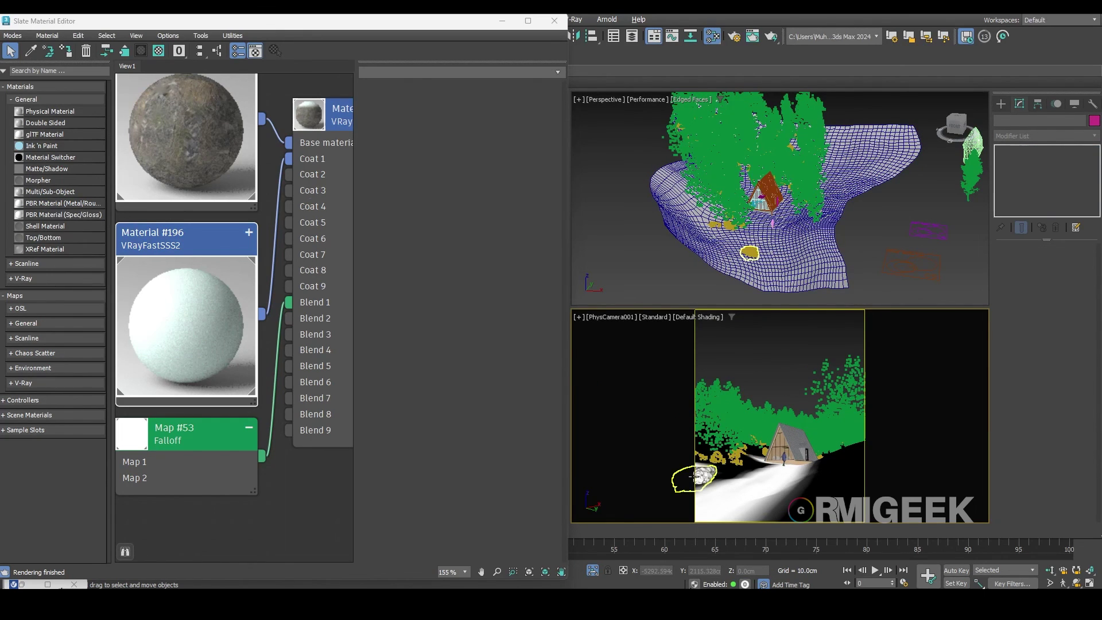
pyautogui.click(772, 385)
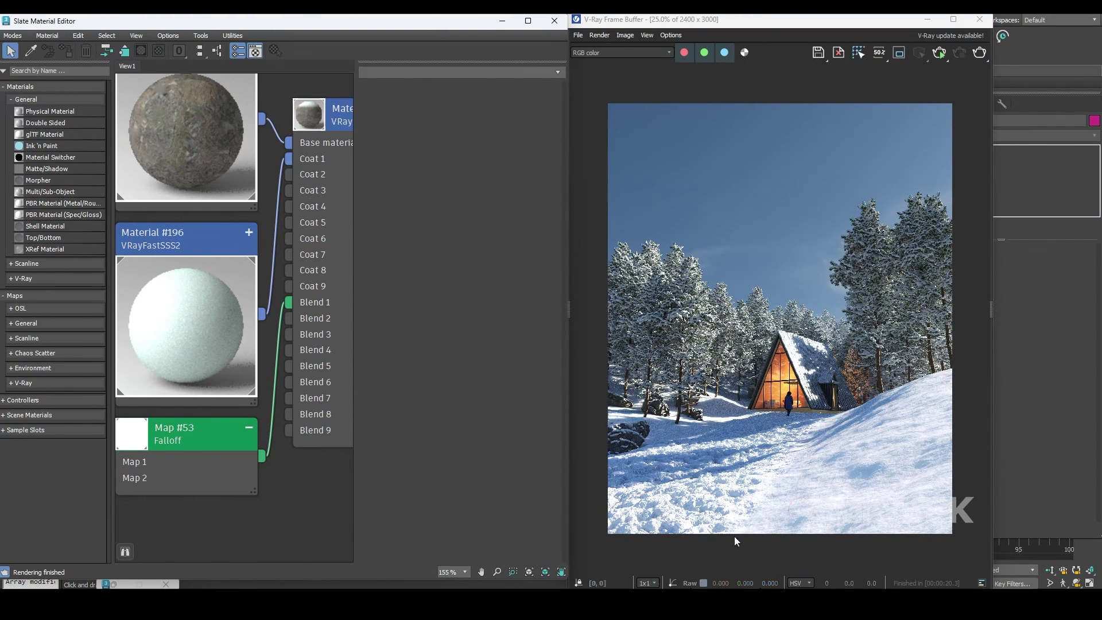
# Zoom and pan the render to inspect the trees, rocks and the cabin's dormer and door
pyautogui.scroll(3, 779, 465)
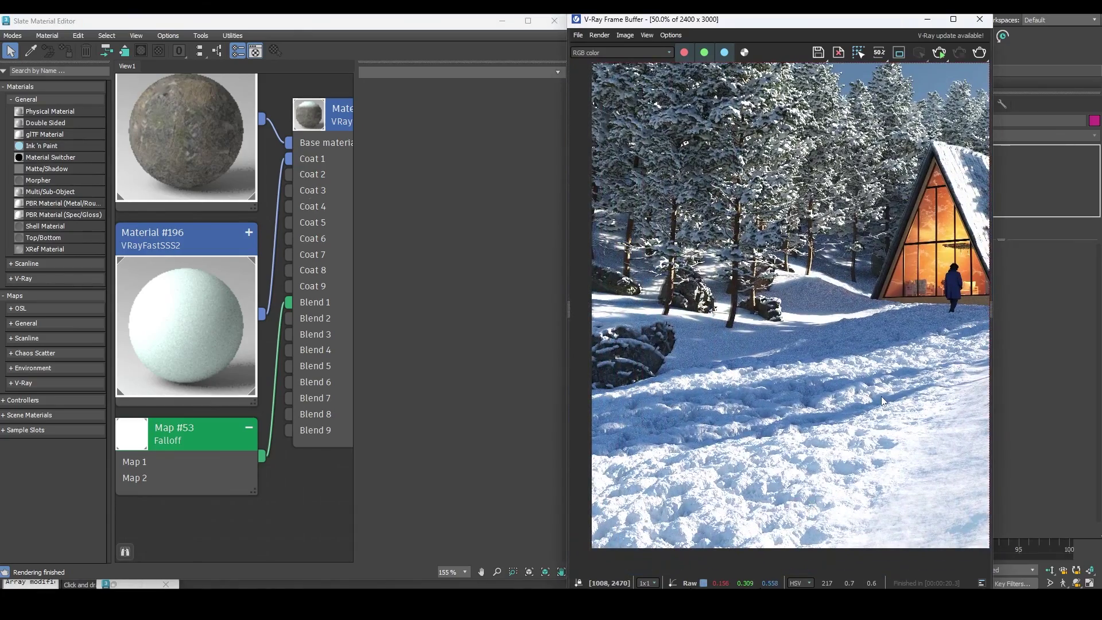
pyautogui.scroll(1, 655, 365)
pyautogui.moveTo(653, 364); pyautogui.dragTo(716, 360, button='middle')
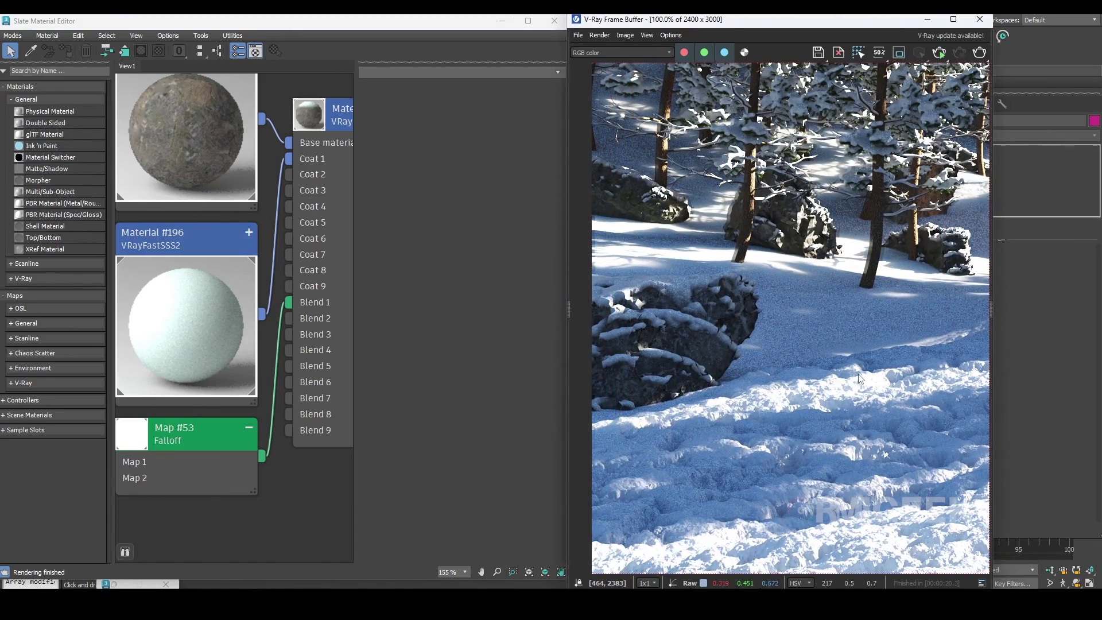
pyautogui.scroll(-2, 860, 378)
pyautogui.scroll(2, 746, 259)
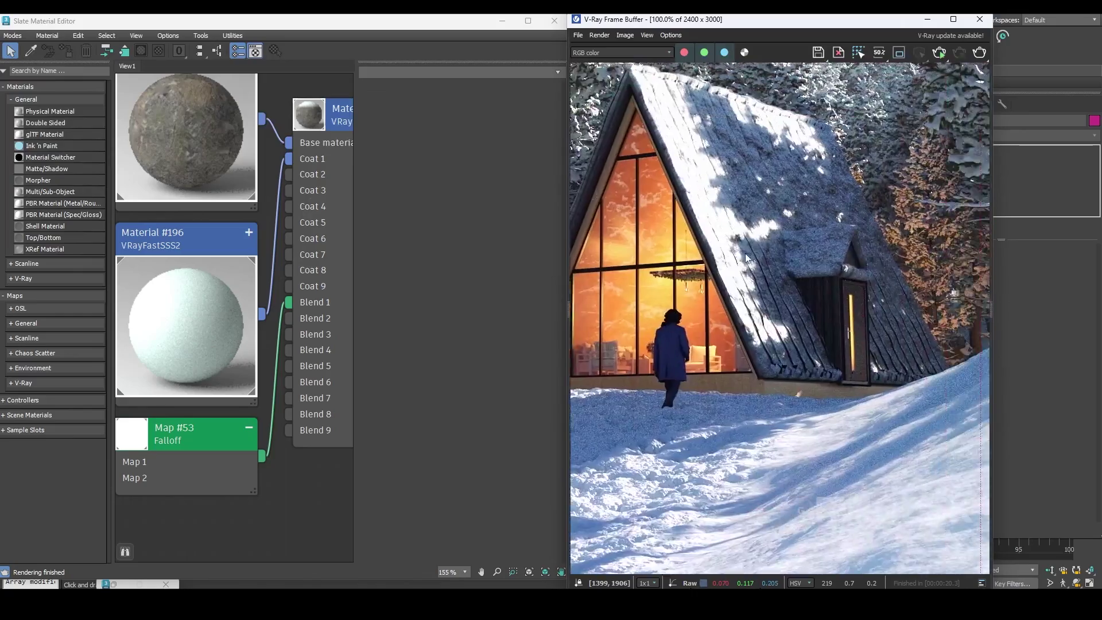
pyautogui.scroll(1, 746, 258)
pyautogui.moveTo(699, 405); pyautogui.dragTo(604, 457, button='middle')
# Maximize the V-Ray Frame Buffer and zoom out to view the whole render
pyautogui.click(953, 19)
pyautogui.scroll(-2, 556, 312)
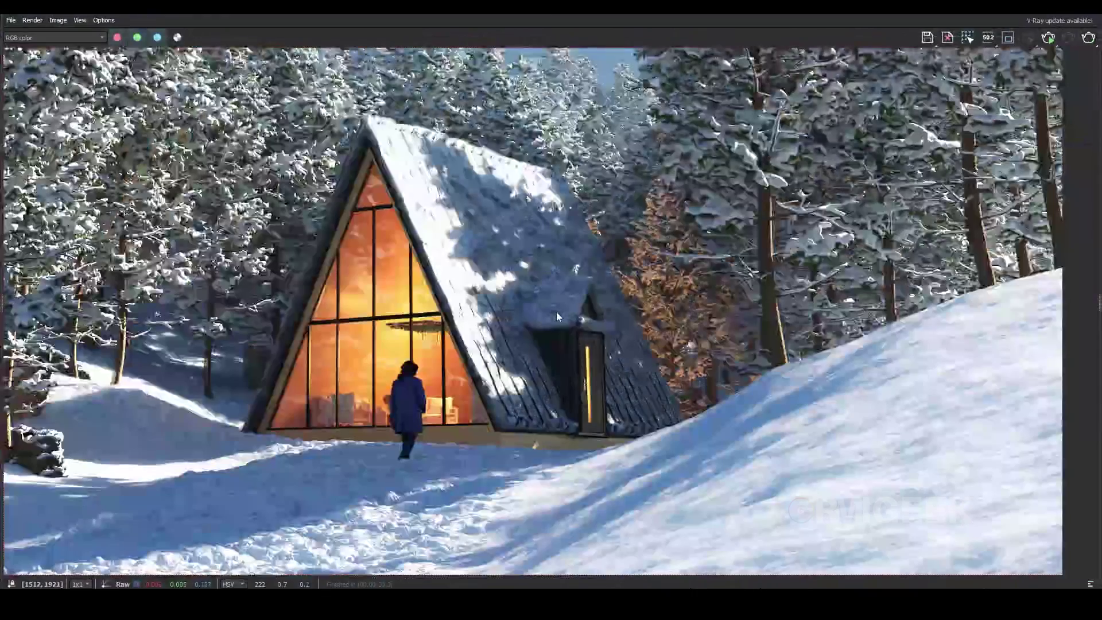
pyautogui.scroll(2, 703, 165)
pyautogui.scroll(1, 378, 444)
pyautogui.scroll(-3, 391, 388)
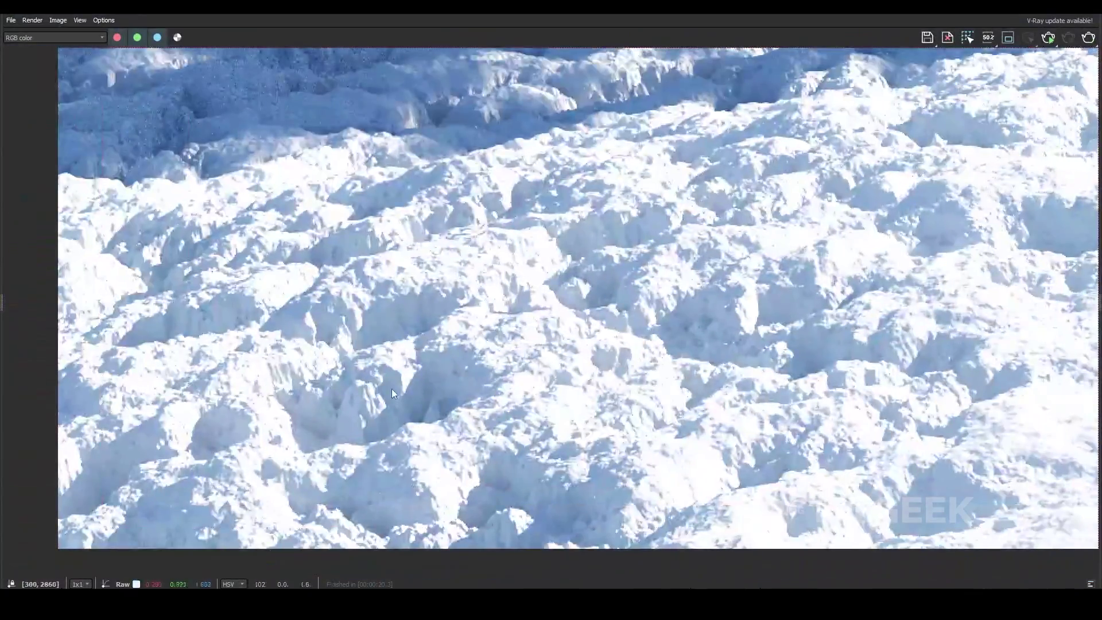
pyautogui.scroll(2, 710, 430)
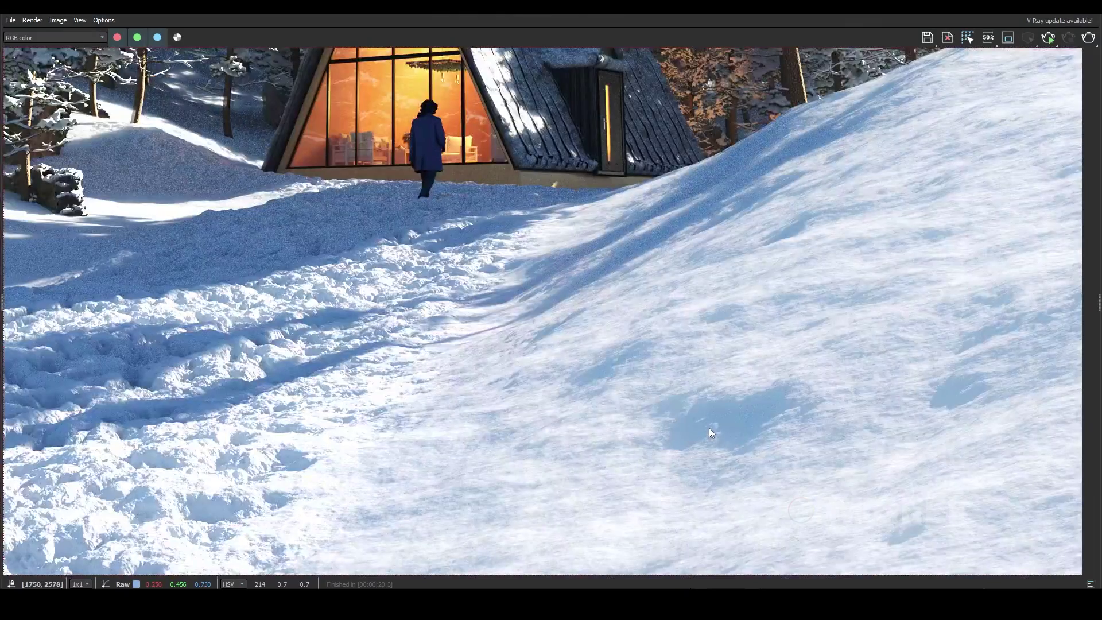
pyautogui.scroll(-4, 542, 306)
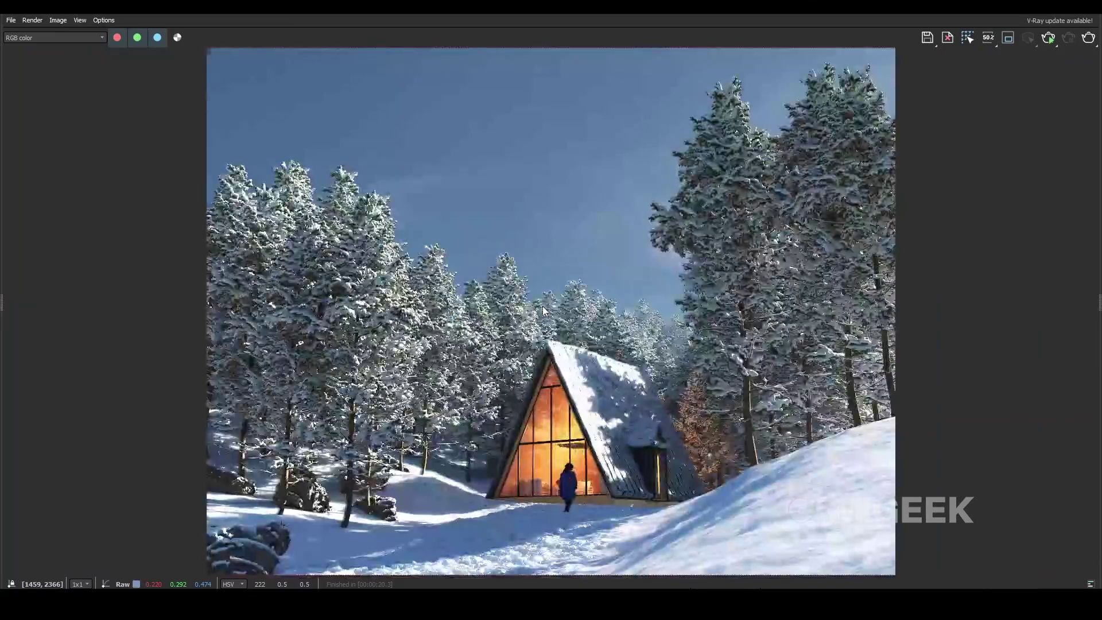
pyautogui.scroll(-2, 582, 377)
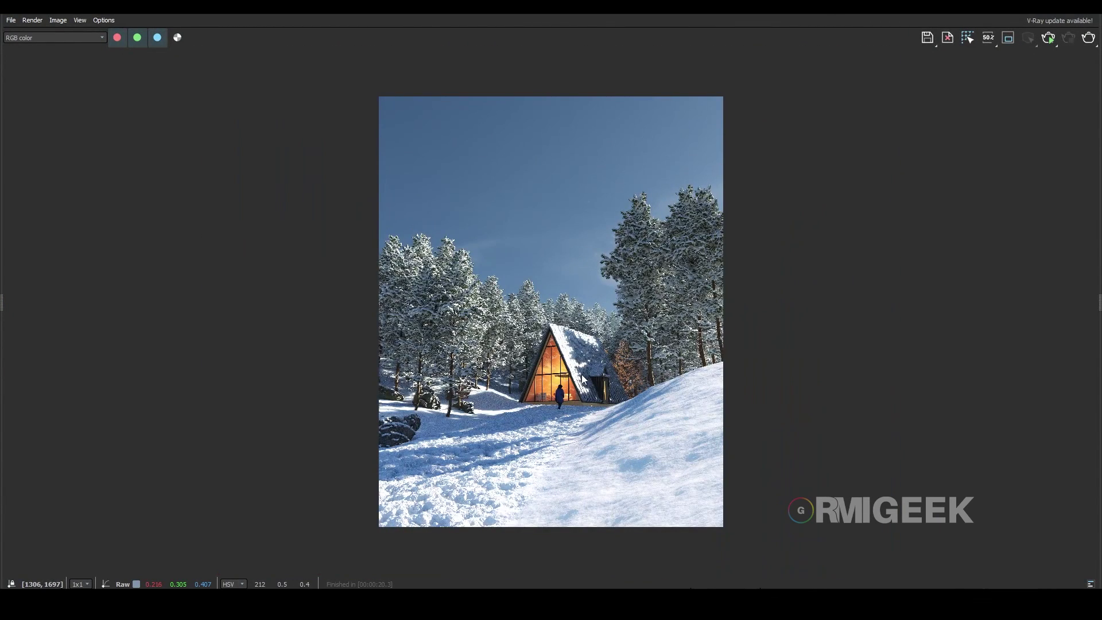